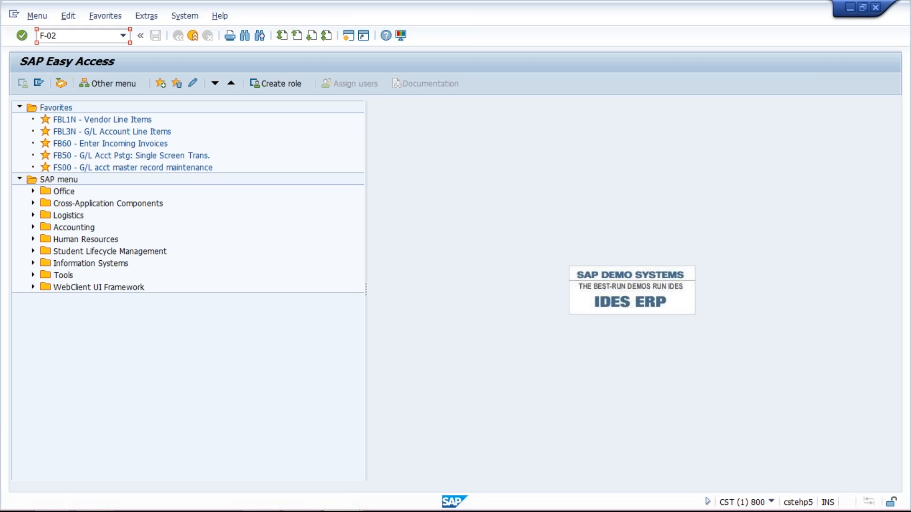
Open transaction F-02 and look over the document header and first line item fields
key("Return")
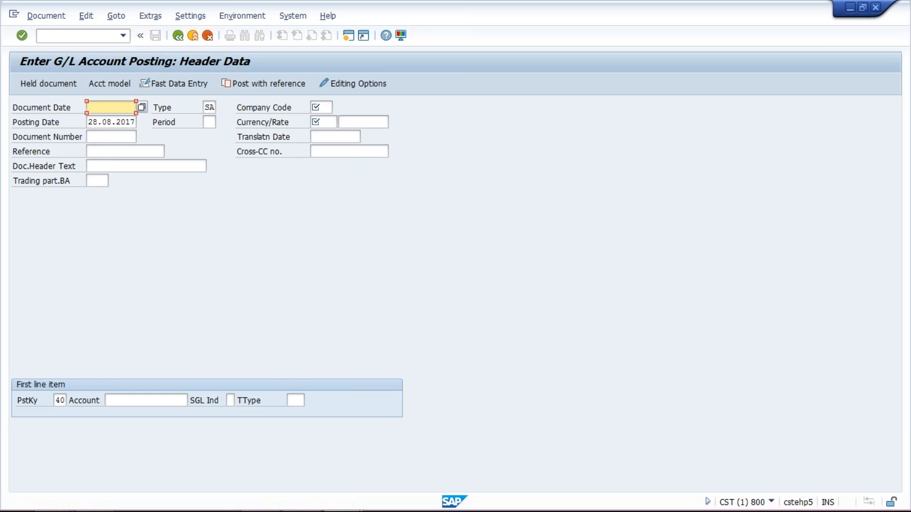
left_click(210, 122)
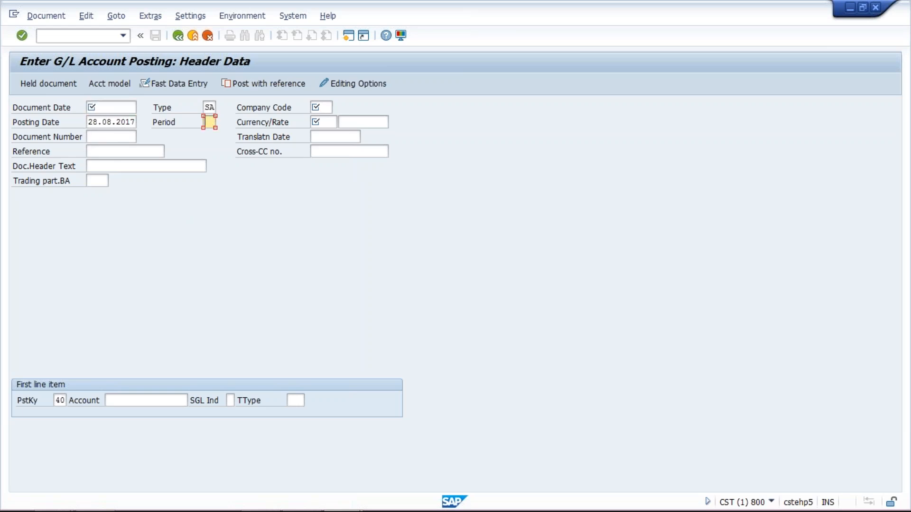
key("Tab")
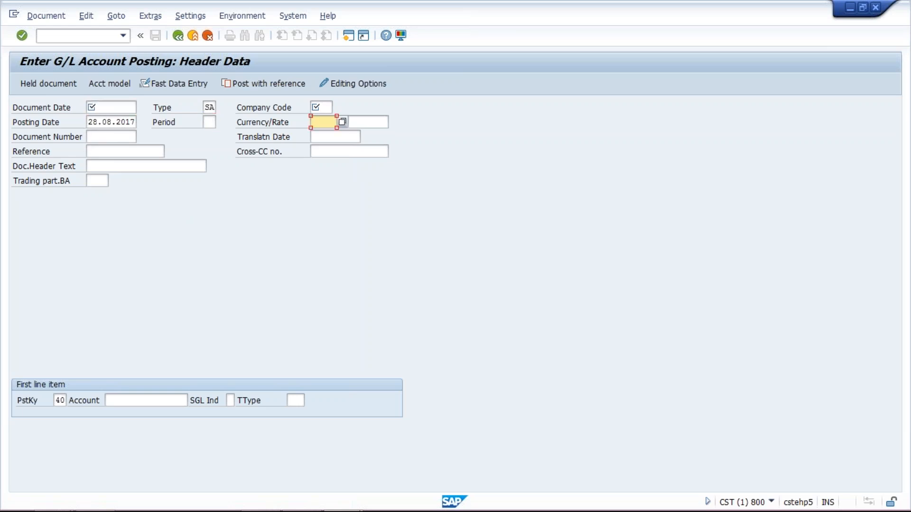
left_click(90, 152)
left_click(91, 166)
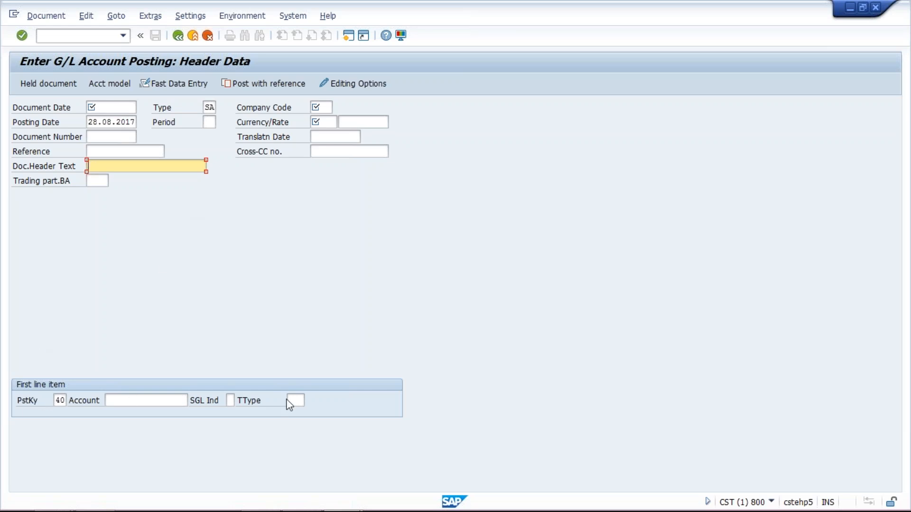
left_click(141, 398)
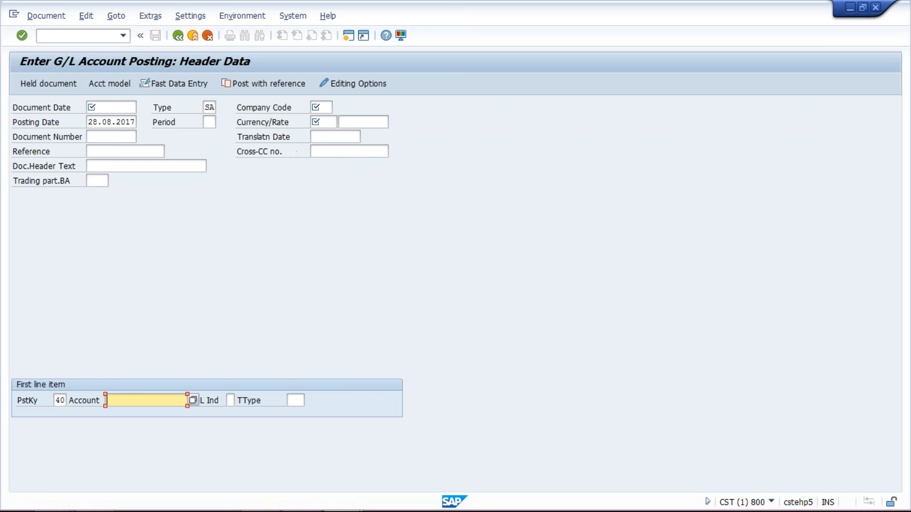
left_click(337, 151)
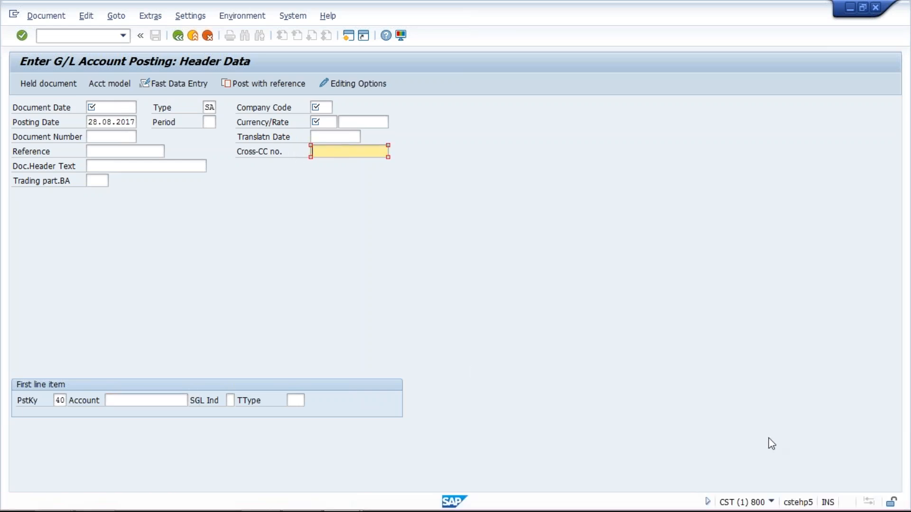
Switch to the Class workbook in Excel and enter RENT, DR and 1000 in cells H3 to J3
key("alt+Tab")
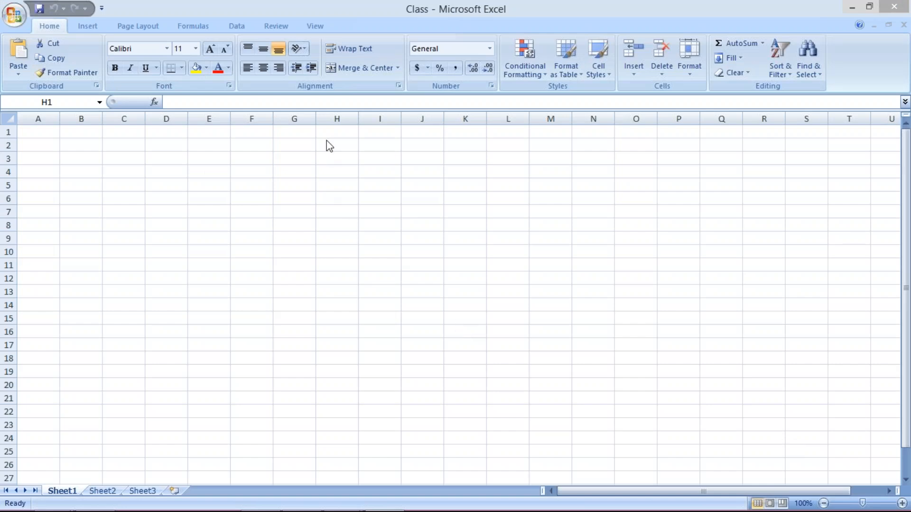
left_click(269, 134)
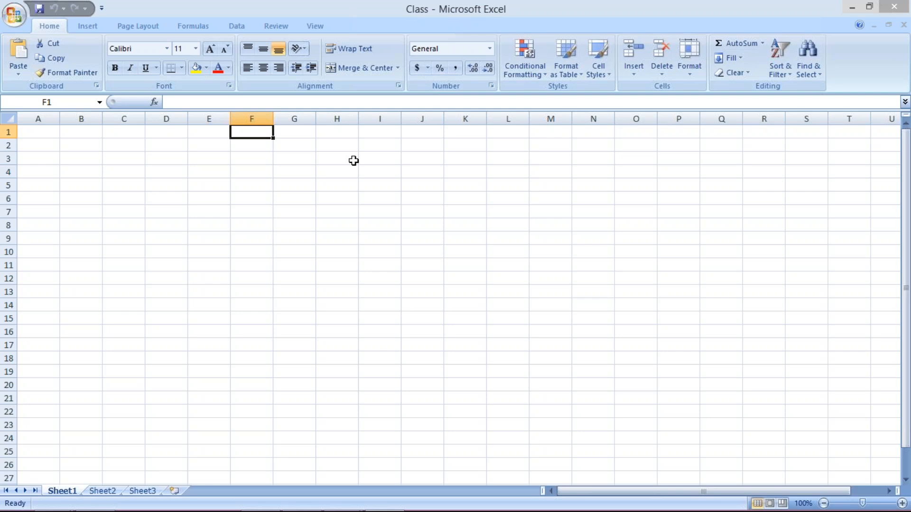
left_click(337, 131)
left_click(304, 161)
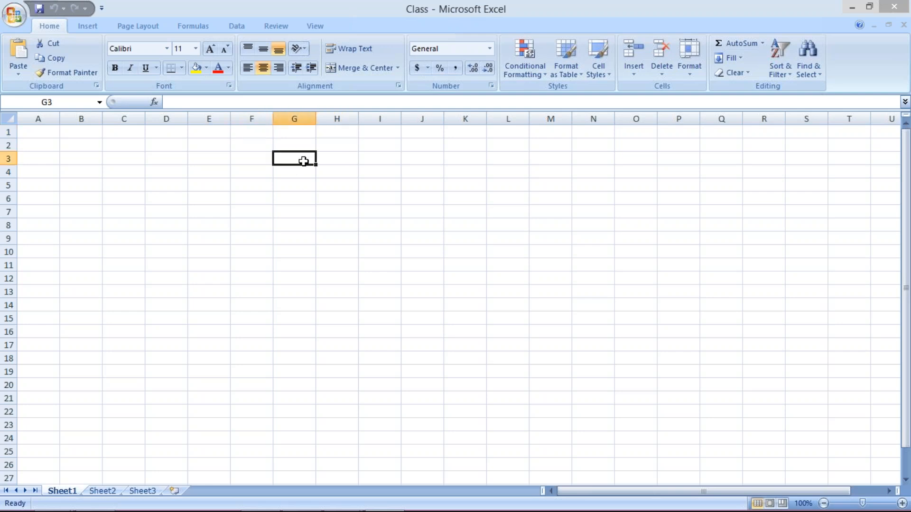
left_click(341, 158)
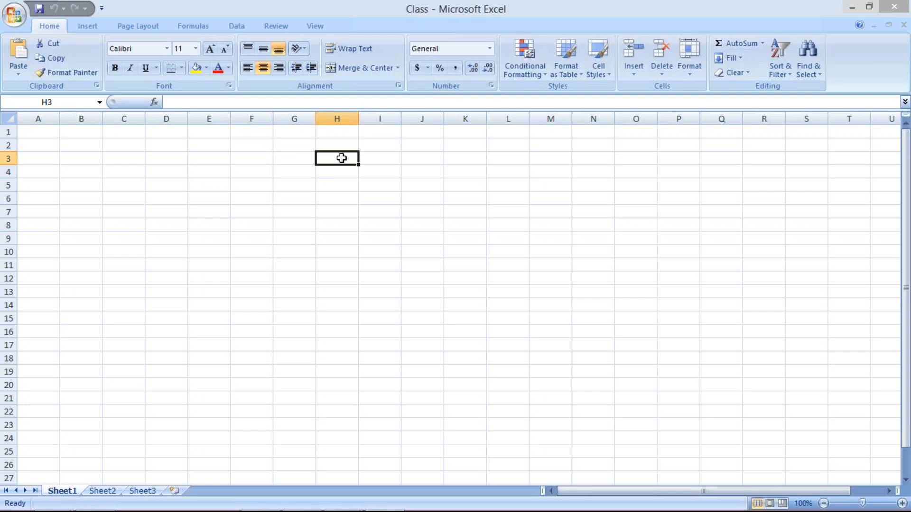
type("RENT")
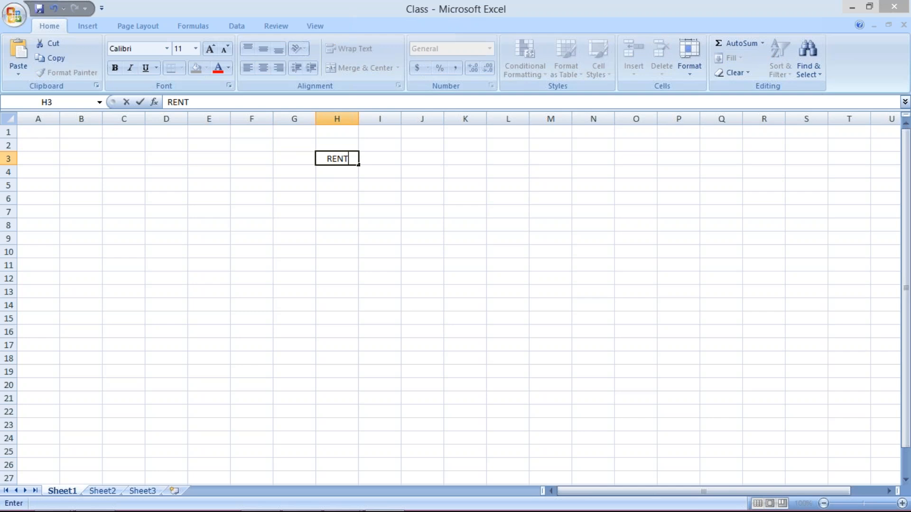
key("Tab")
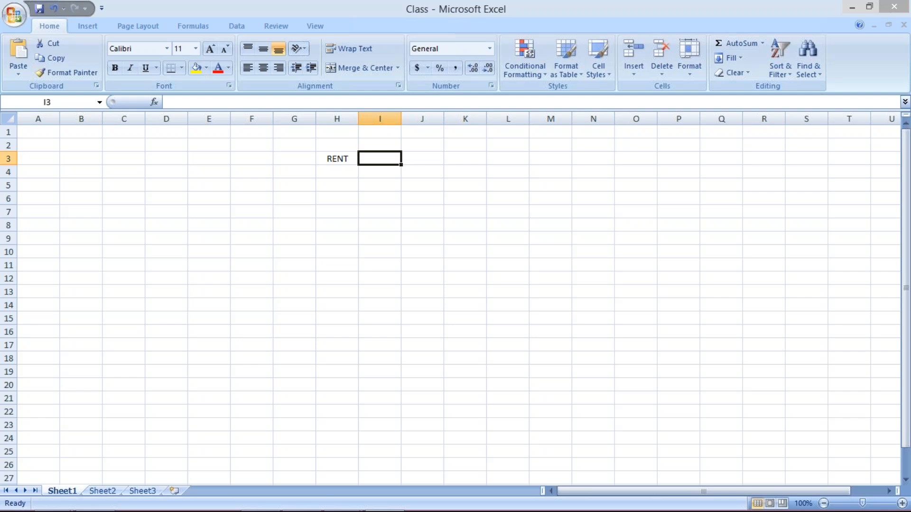
type("DR")
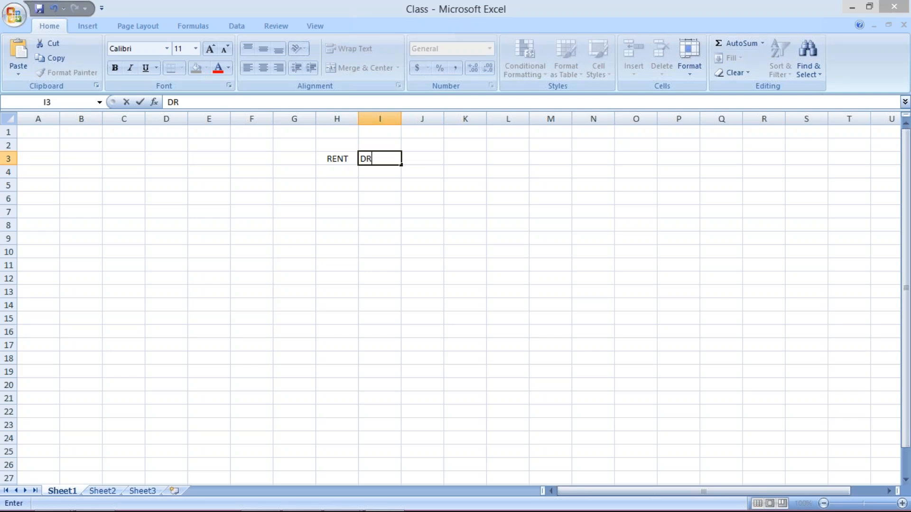
left_click(416, 160)
type("1000")
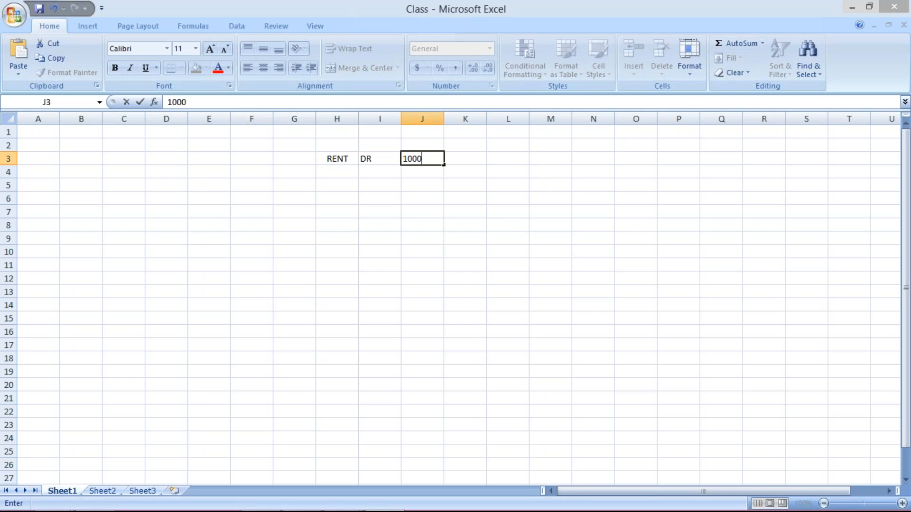
key("Return")
Enter the offsetting line BANK, CR and 1000 in cells H4 to J4
left_click(337, 173)
type("BAB")
key("BackSpace")
type("NK")
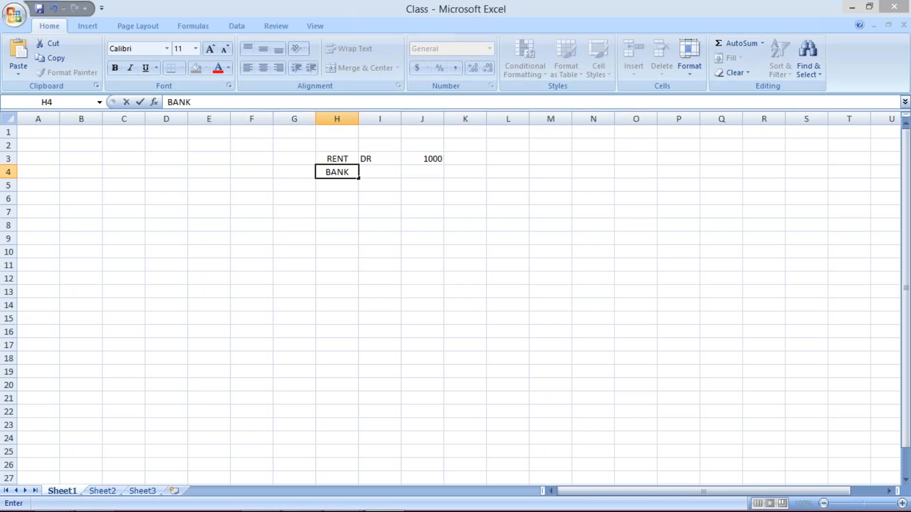
left_click(392, 173)
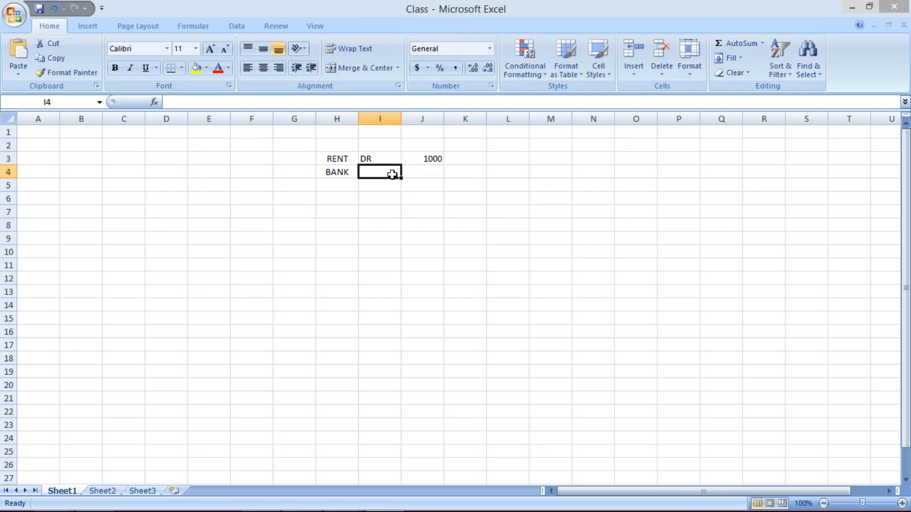
type("CR")
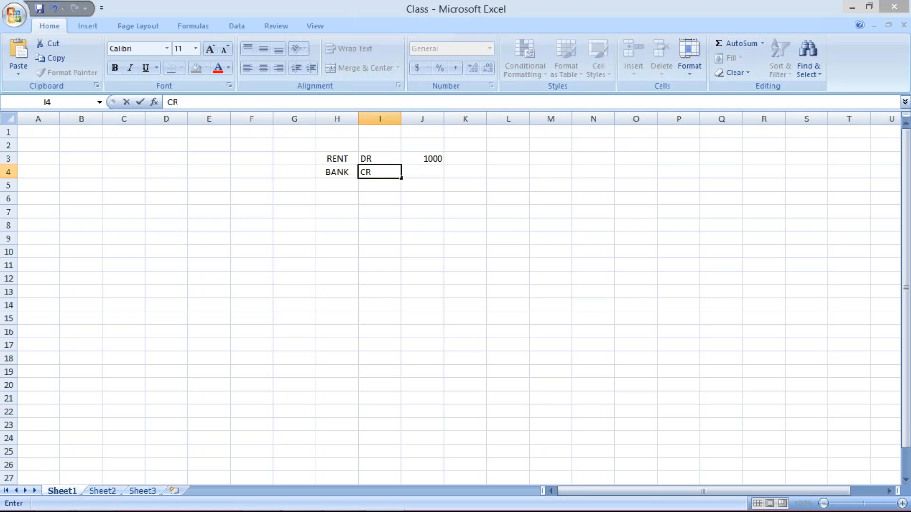
left_click(433, 171)
type("1000")
key("Return")
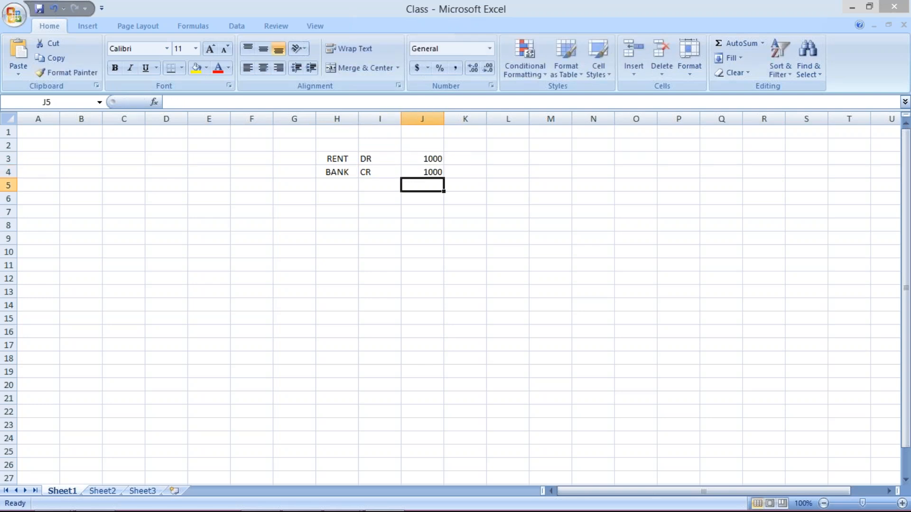
Enter a second debit line with EXP., DR. and 1000 in cells H5 to J5
left_click(340, 185)
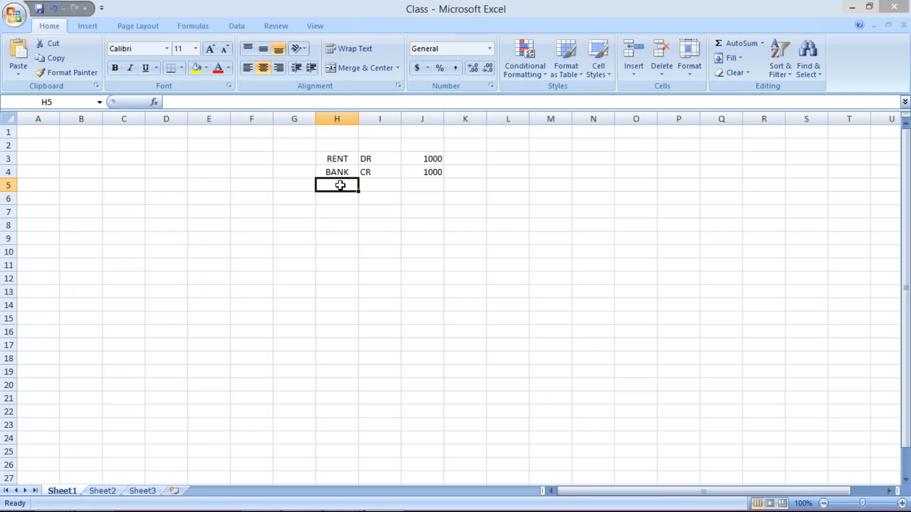
type("EX")
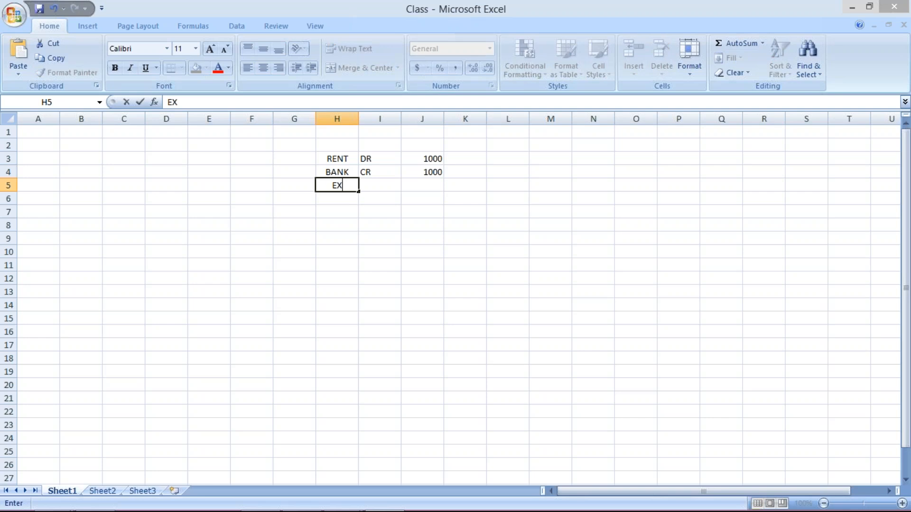
type("P.")
left_click(376, 185)
type("DR.")
key("Return")
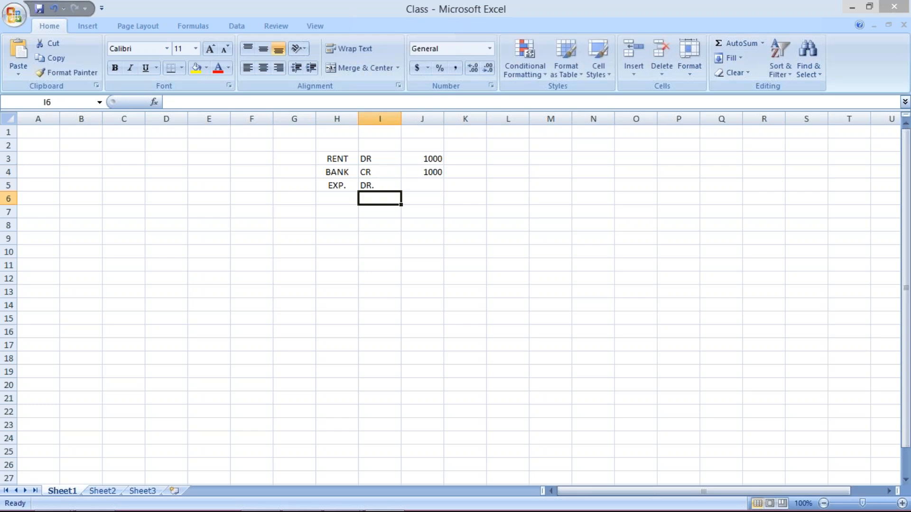
left_click(330, 200)
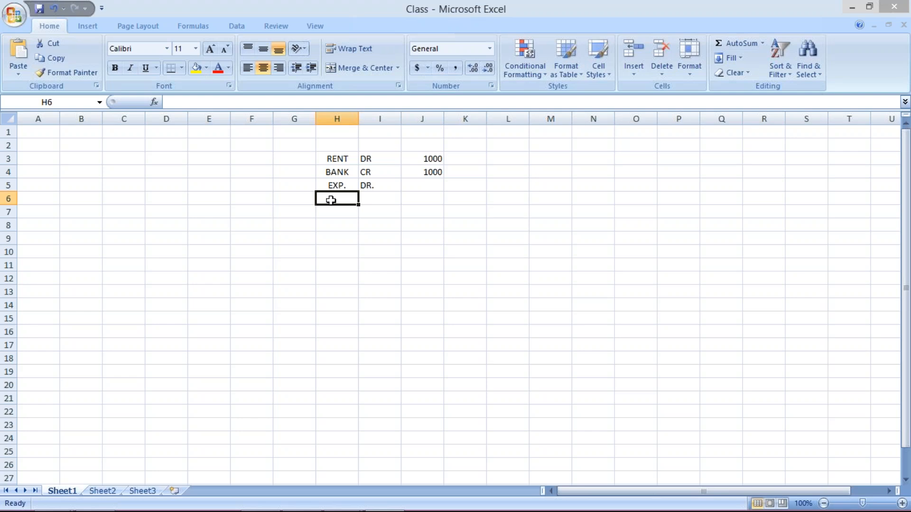
left_click(428, 185)
type("1000")
key("Return")
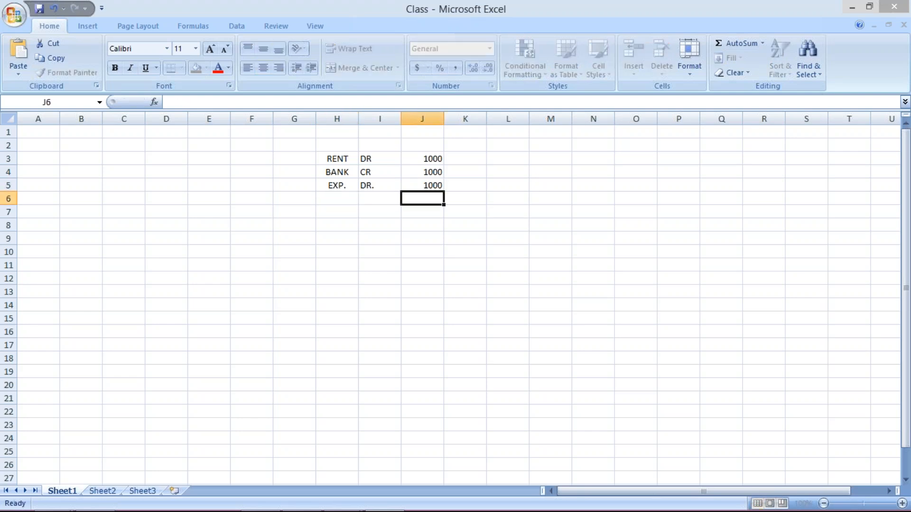
Try moving the BANK CR line from row 4 to row 6 with its amount set to 2000
left_click_drag(344, 174, 416, 176)
key("ctrl+c")
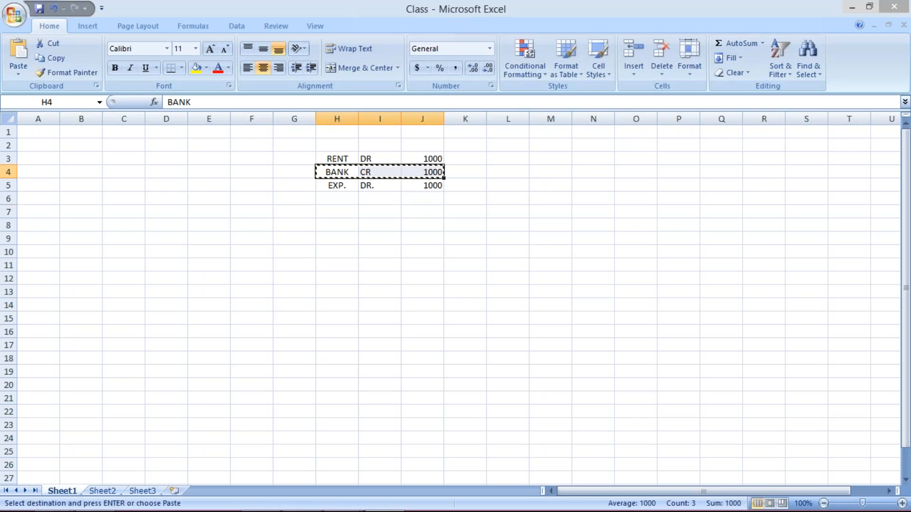
left_click(346, 202)
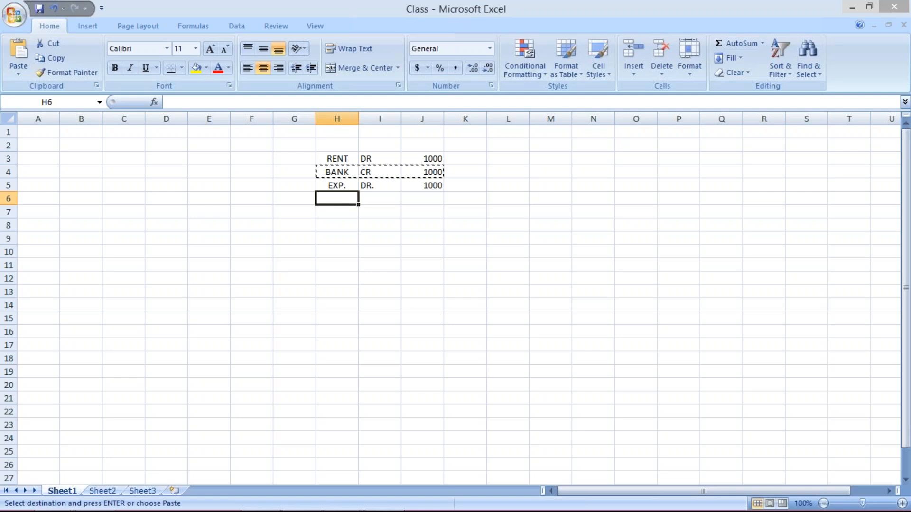
key("ctrl+v")
left_click(427, 197)
type("2000")
key("Return")
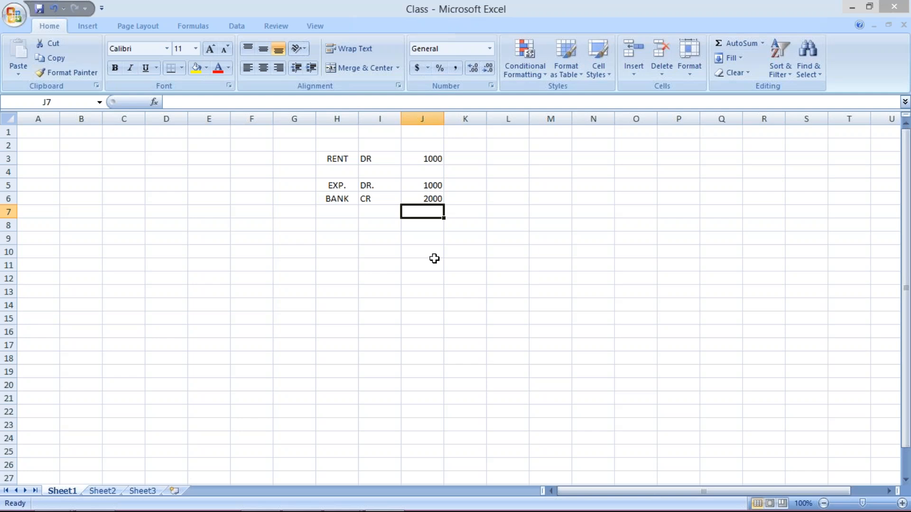
Undo the 2000 amount and the move of the BANK CR line to row 6
left_click(344, 184)
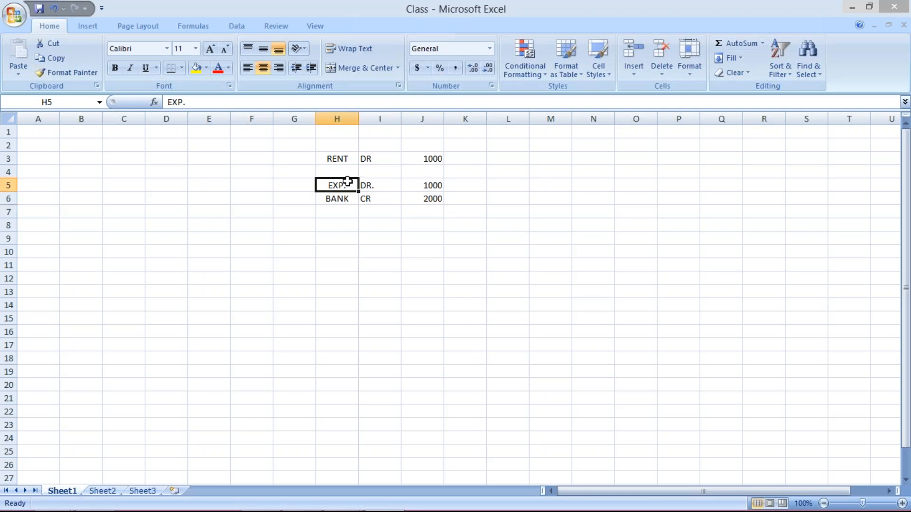
left_click_drag(343, 166, 409, 162)
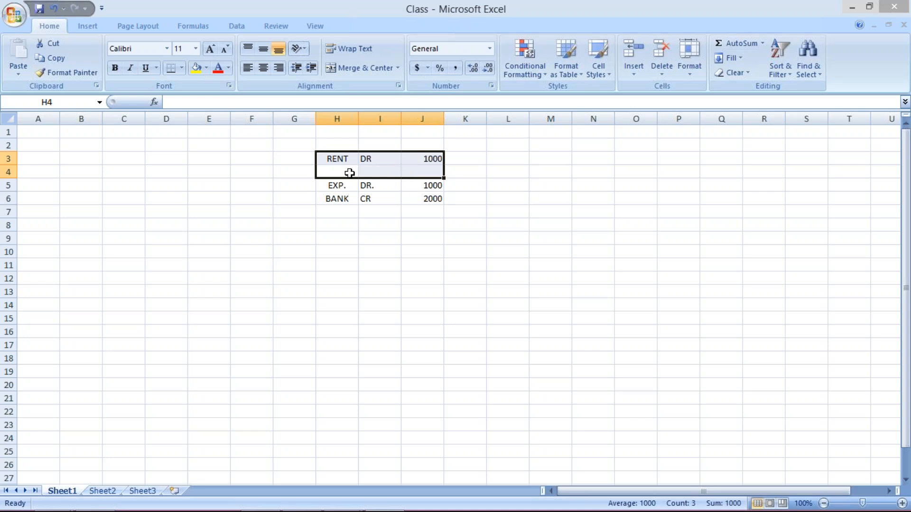
key("ctrl+z")
key("ctrl+z")
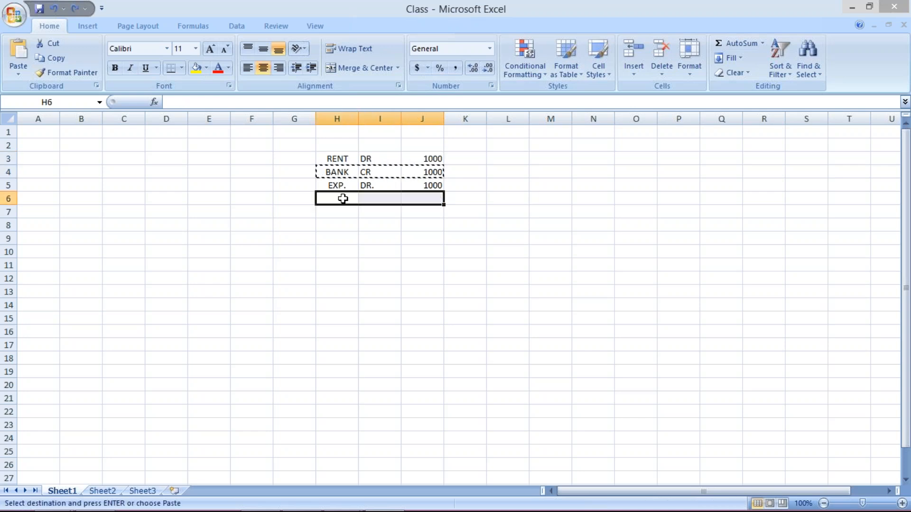
Enter a separate offsetting line BANK, CR and 1000 in cells H6 to J6
left_click(343, 198)
type("BANK")
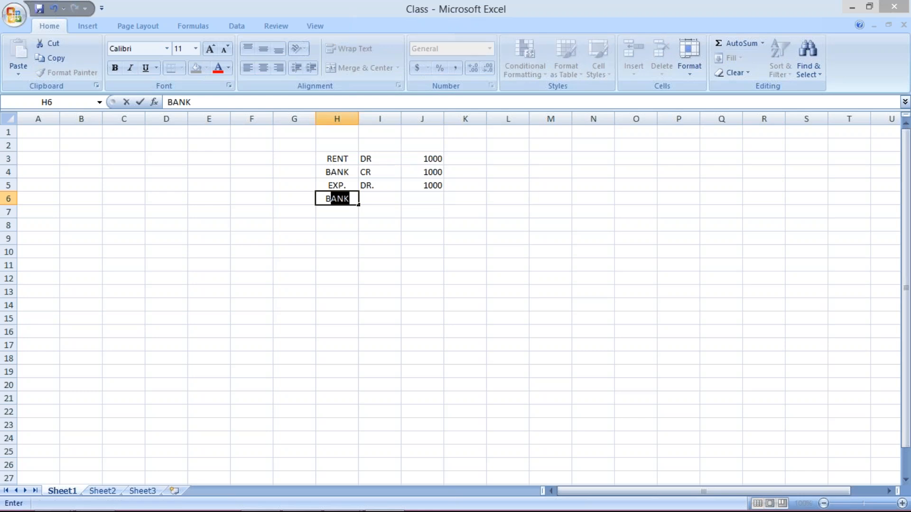
left_click(377, 201)
type("CR")
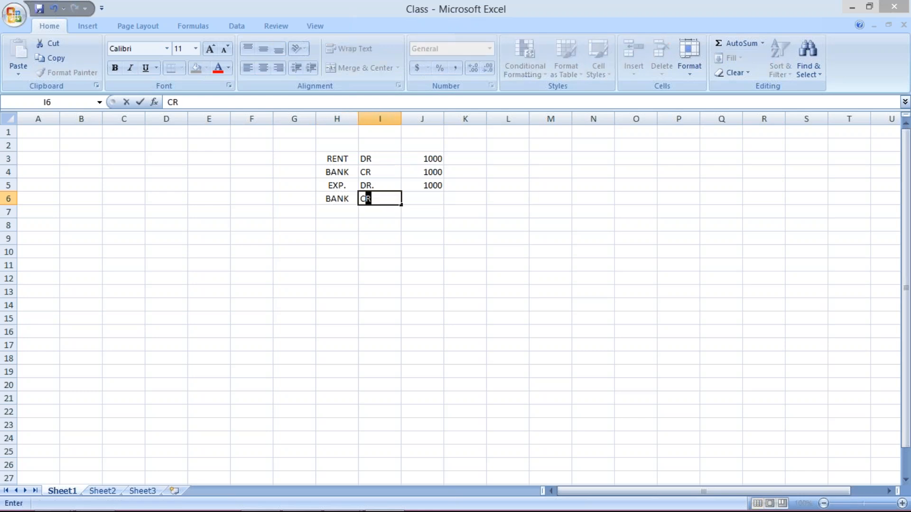
left_click(421, 201)
type("1000")
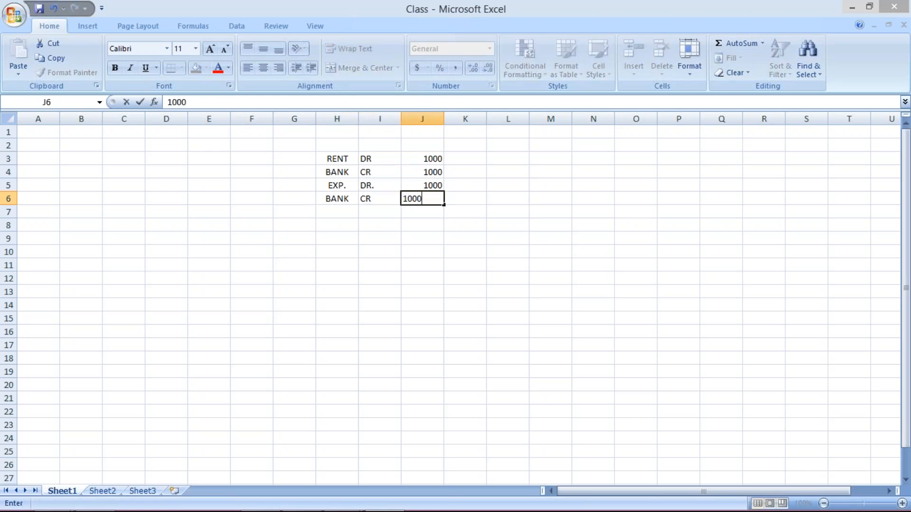
key("Return")
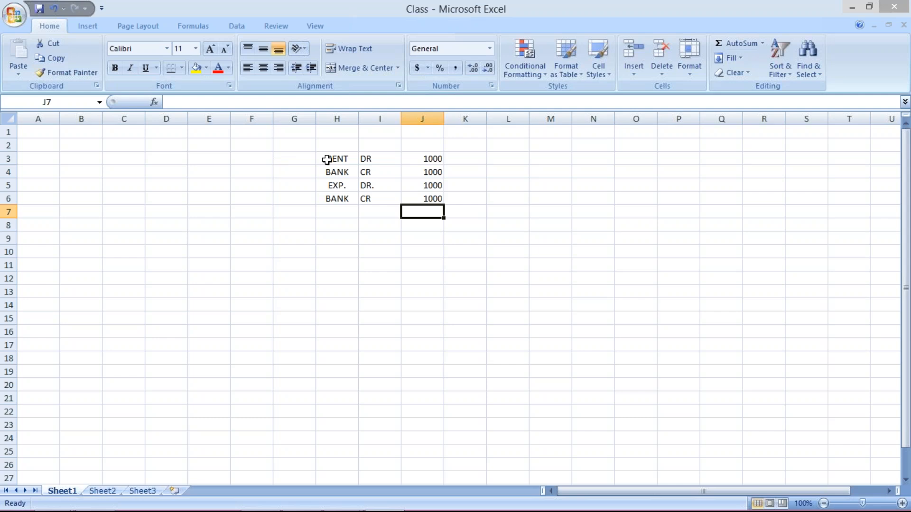
left_click_drag(326, 159, 396, 170)
left_click_drag(355, 184, 411, 201)
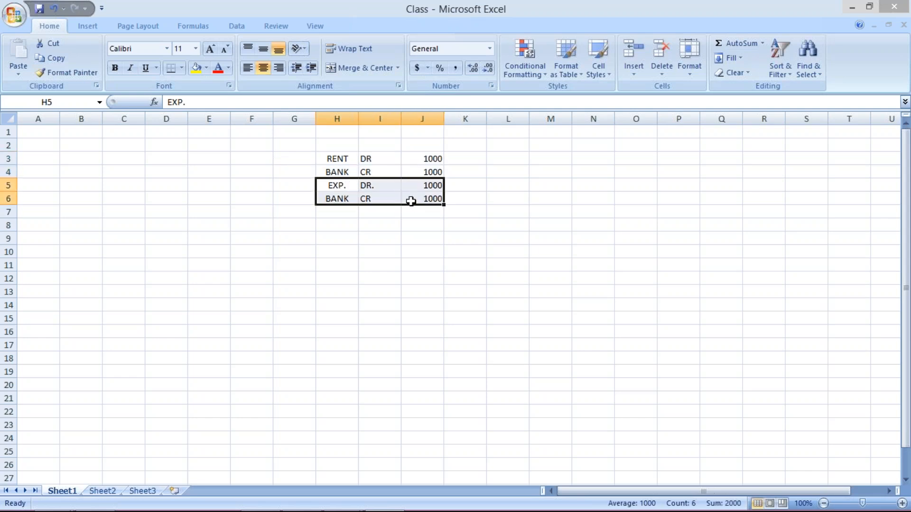
left_click(338, 158)
left_click(420, 160)
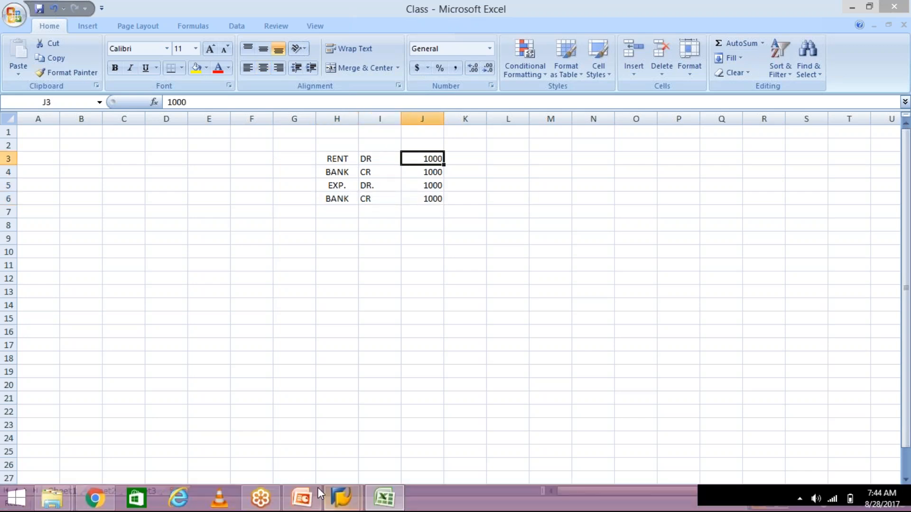
Switch to the SAP G/L account posting window and open an additional SAP session
left_click(346, 494)
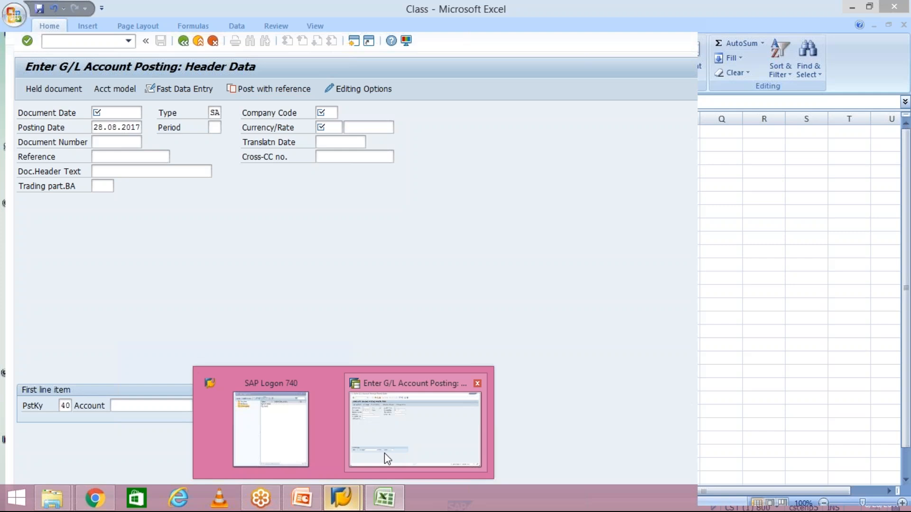
left_click(384, 453)
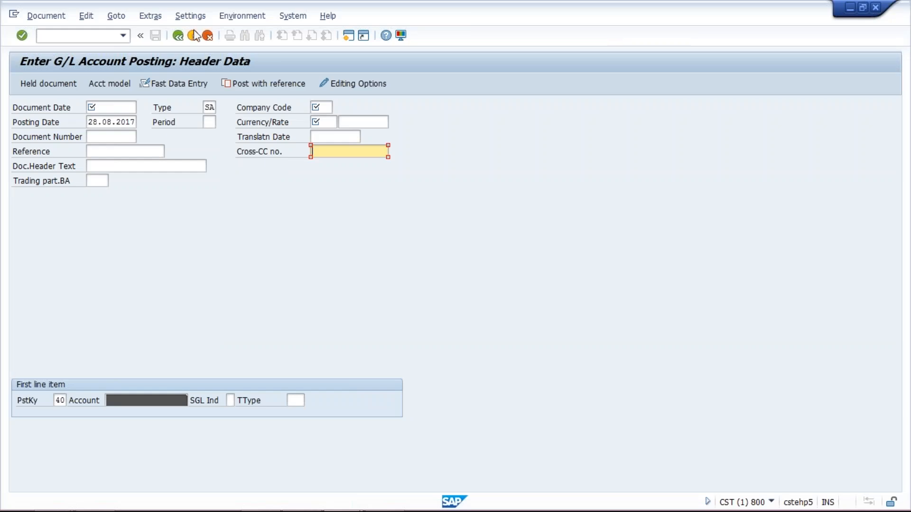
left_click(348, 38)
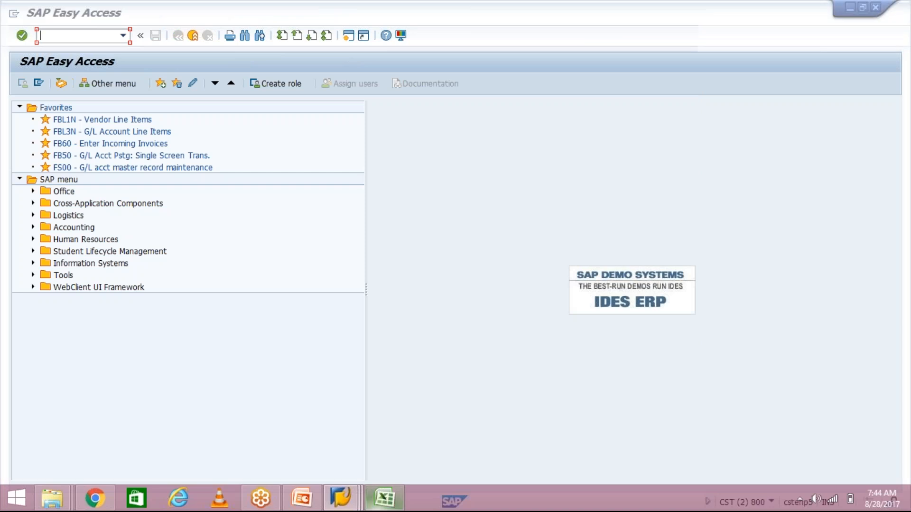
Switch to Excel and examine the rent/bank entry in rows 3 and 4 and the expense/bank entry in rows 5 and 6
left_click(383, 506)
left_click(418, 197)
left_click_drag(329, 156, 411, 167)
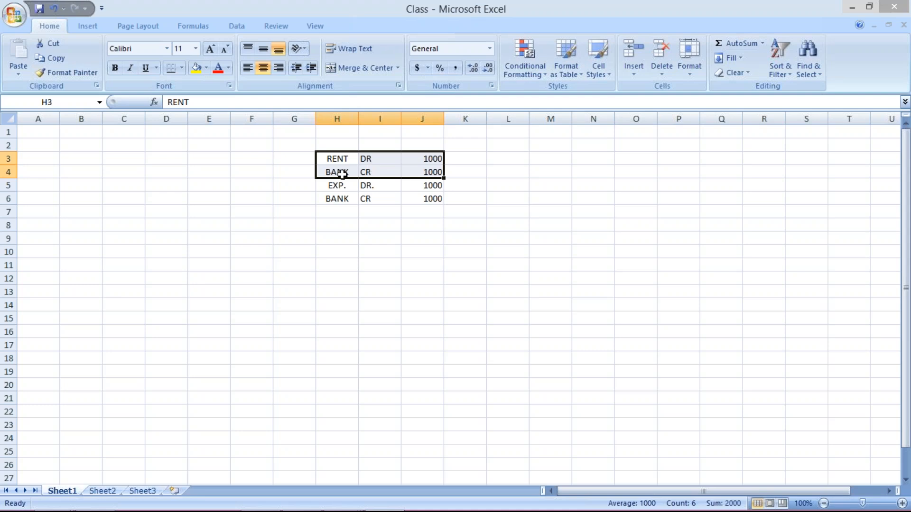
left_click(339, 160)
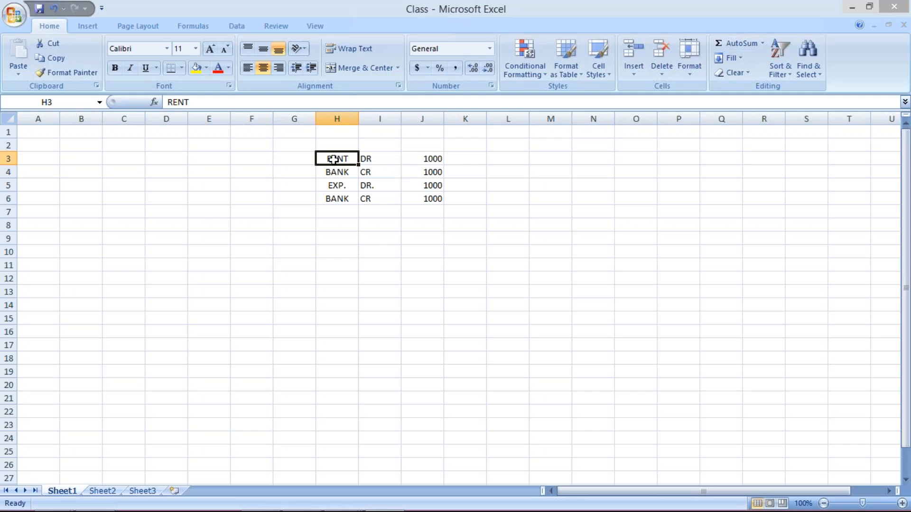
left_click_drag(340, 161, 412, 167)
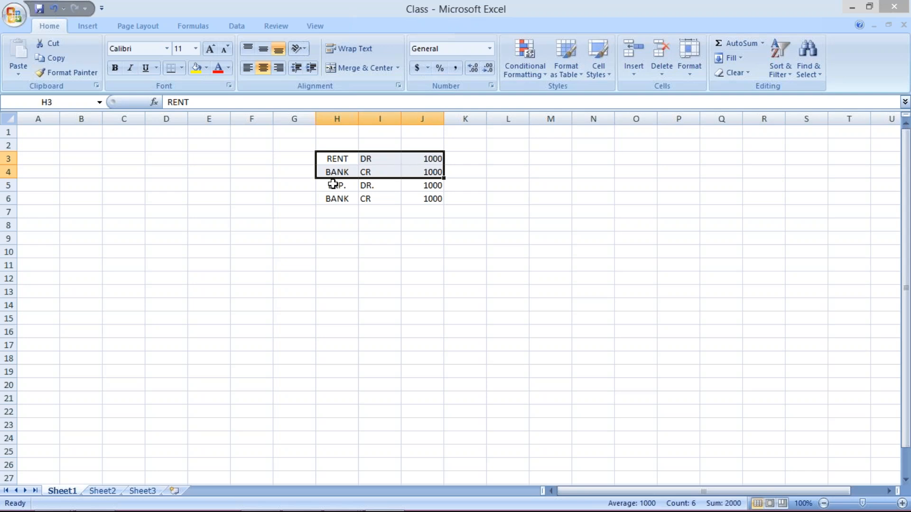
left_click_drag(334, 184, 430, 200)
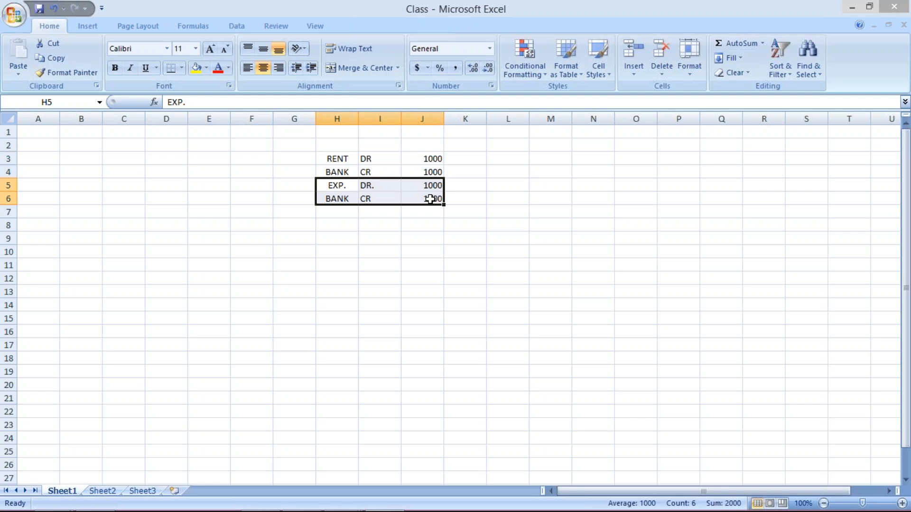
left_click(333, 133)
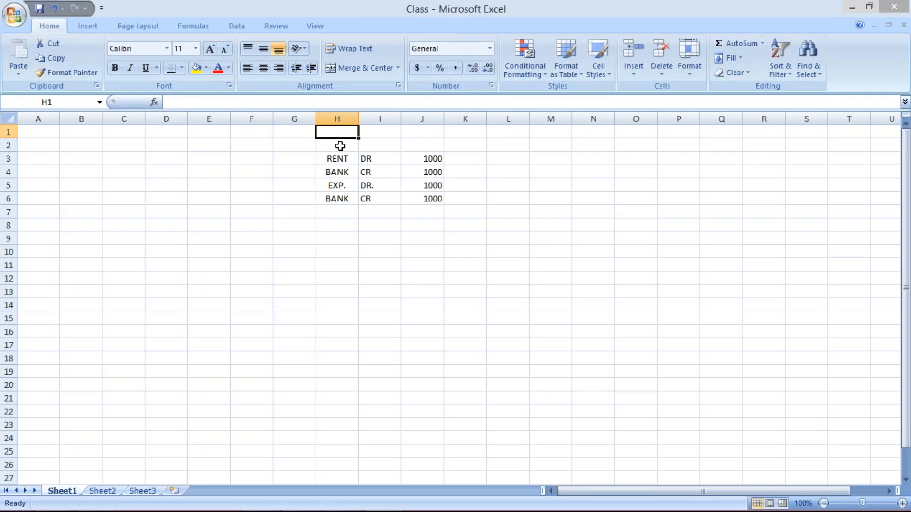
left_click(339, 163)
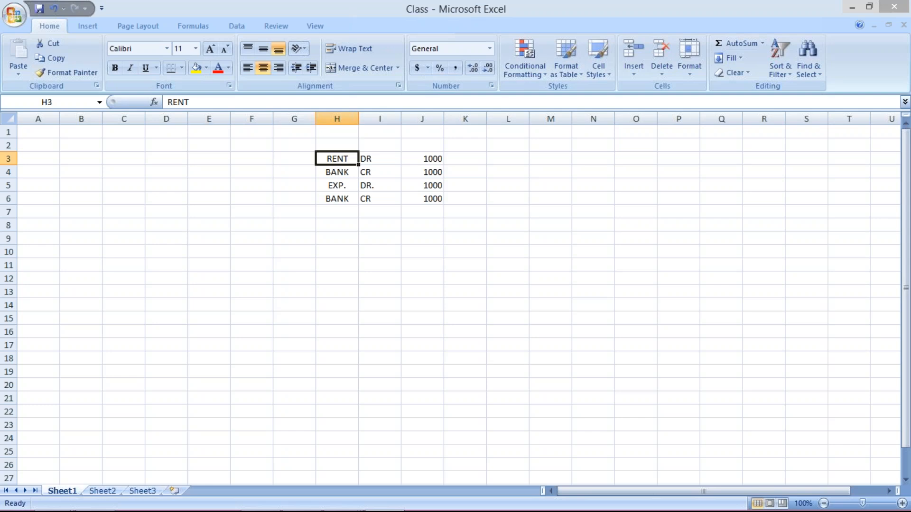
left_click(339, 184)
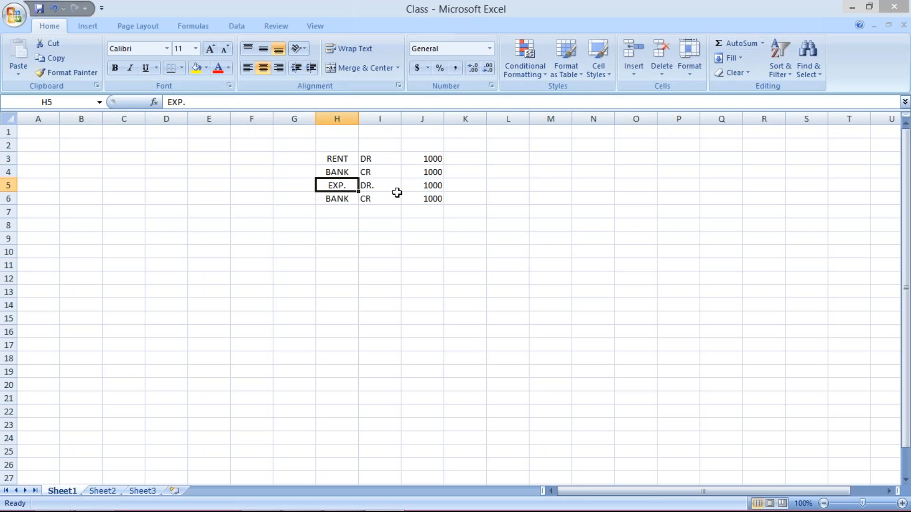
left_click(396, 195)
left_click_drag(349, 186, 435, 200)
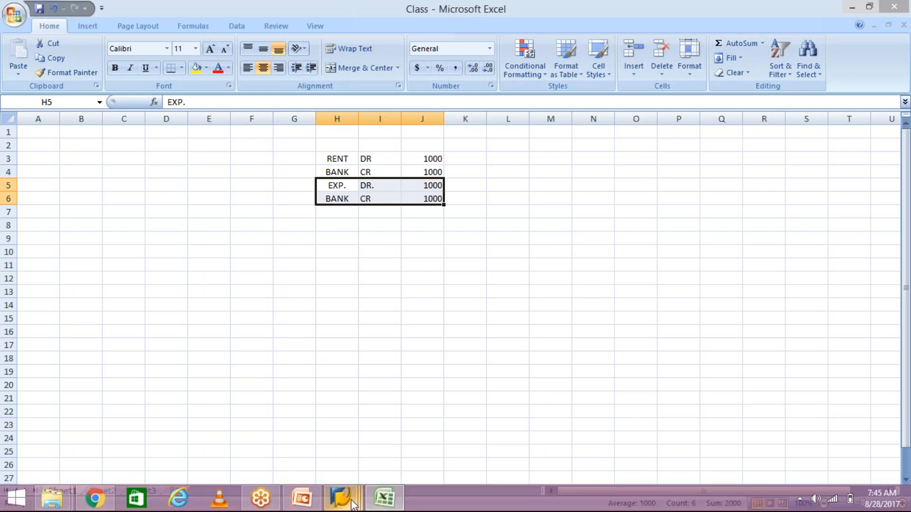
Switch to the SAP G/L account posting header and look at the document date and document number fields
left_click(357, 504)
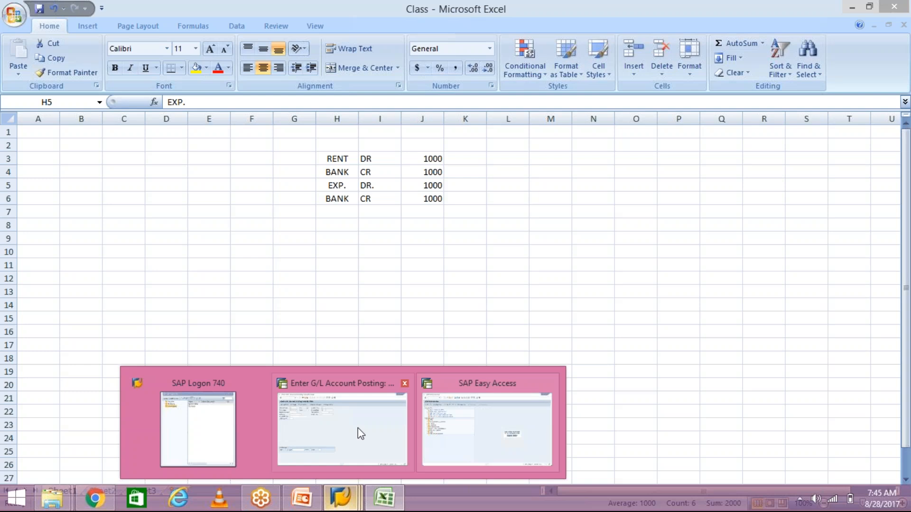
left_click(361, 433)
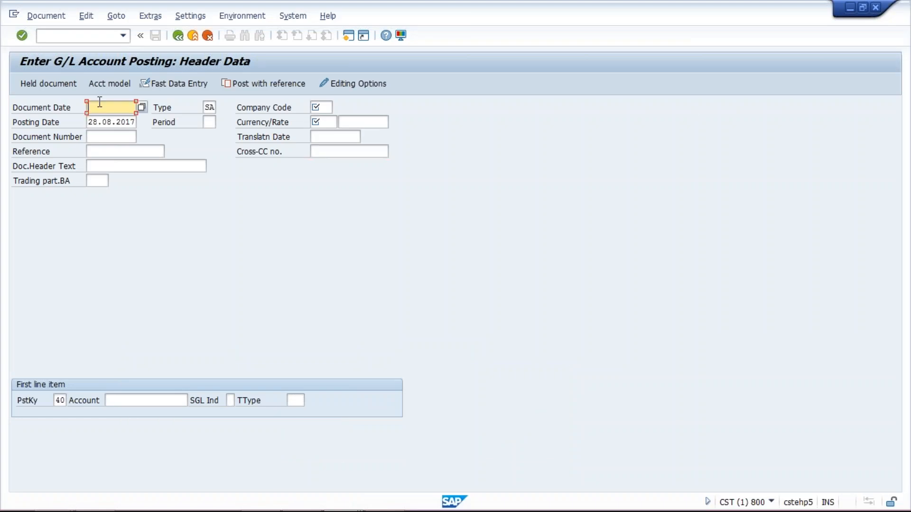
left_click(108, 137)
left_click(107, 107)
mouse_move(306, 511)
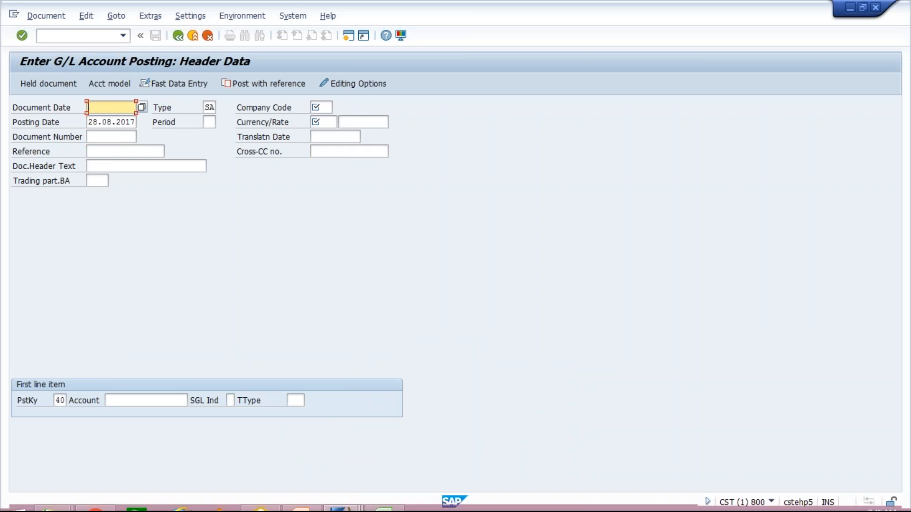
Return to the Excel sheet and review the rent debit line in row 3
left_click(373, 500)
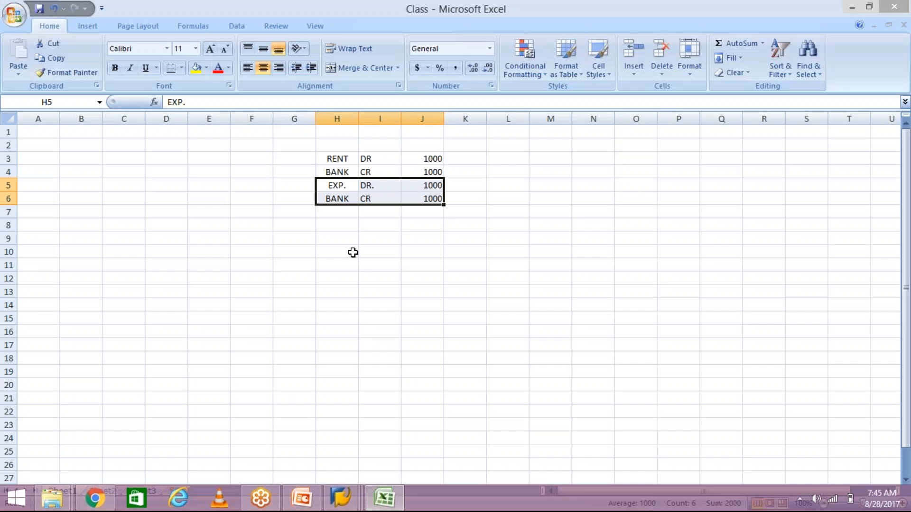
left_click(333, 157)
left_click(417, 158)
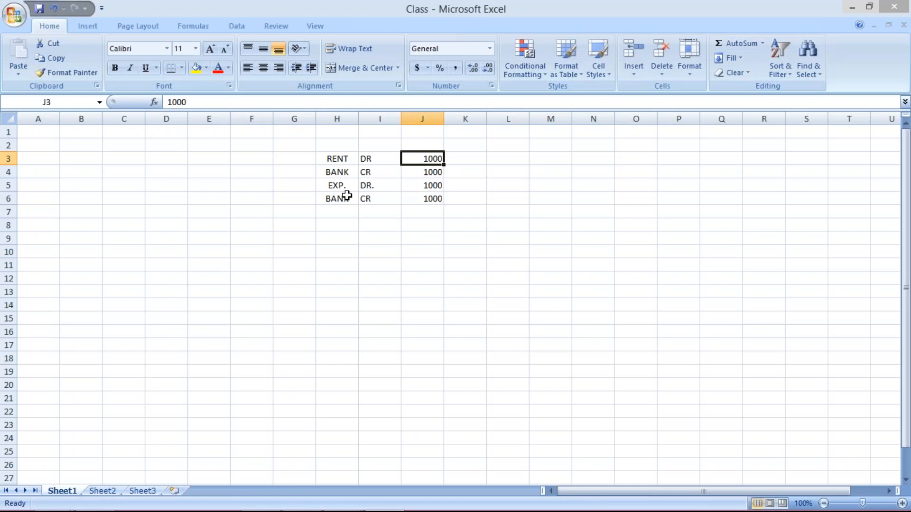
Switch back to the SAP posting header and examine the document date, reference, header text and posting date fields
mouse_move(349, 510)
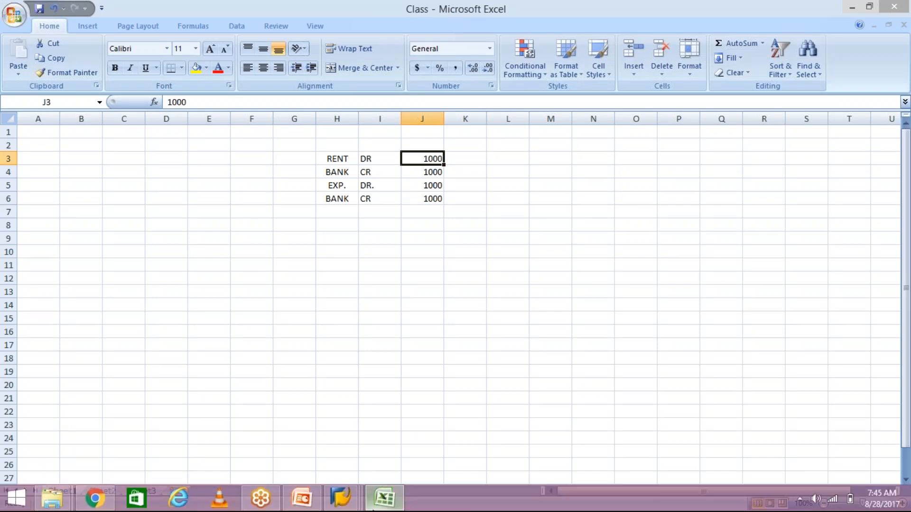
left_click(335, 498)
left_click(349, 444)
left_click(116, 107)
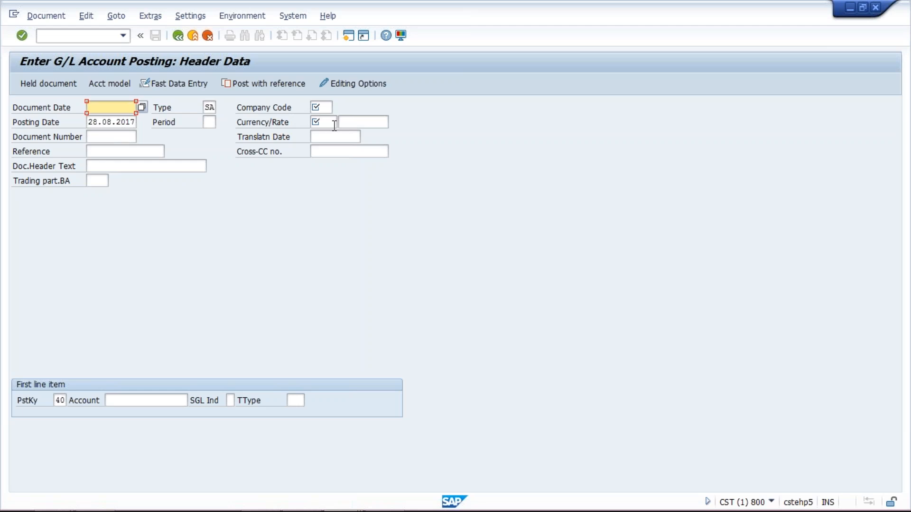
left_click(116, 151)
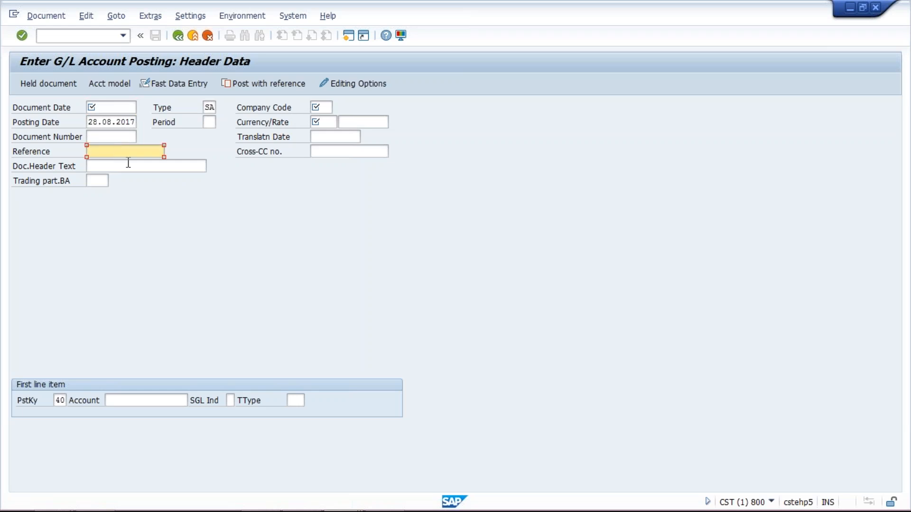
left_click(128, 164)
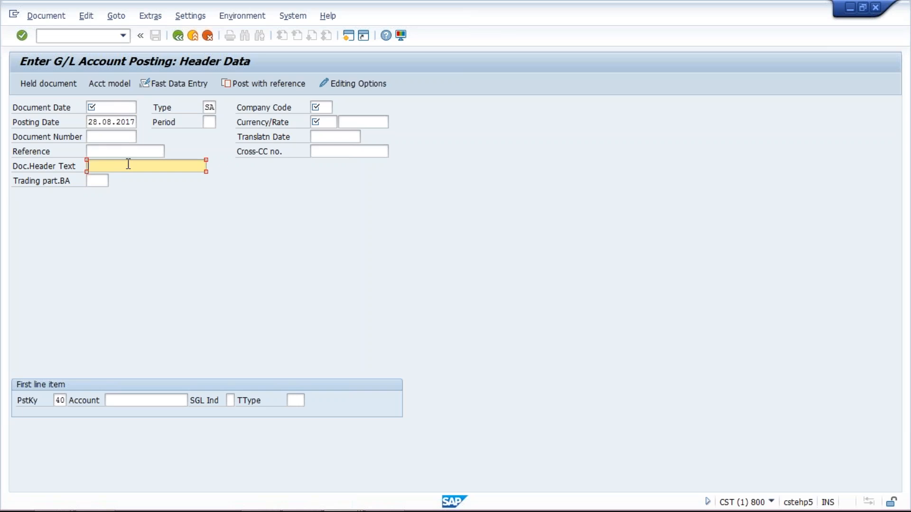
left_click(117, 123)
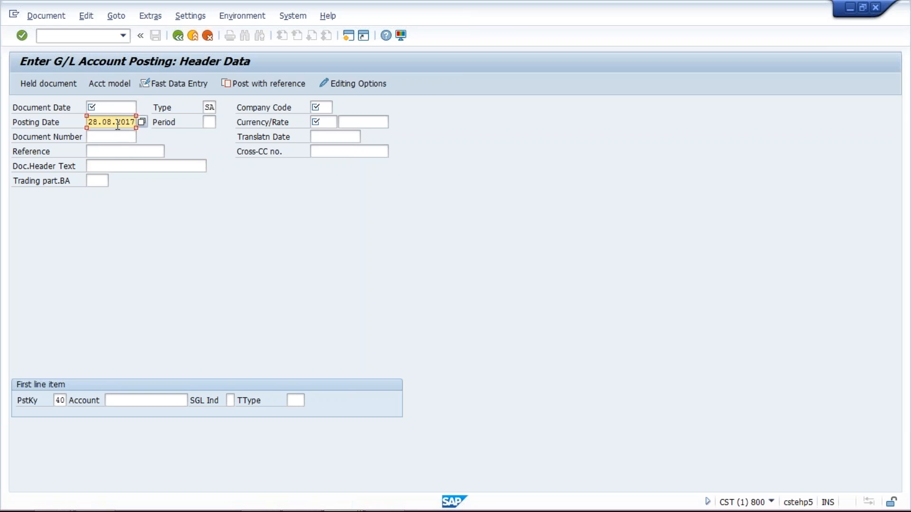
mouse_move(796, 510)
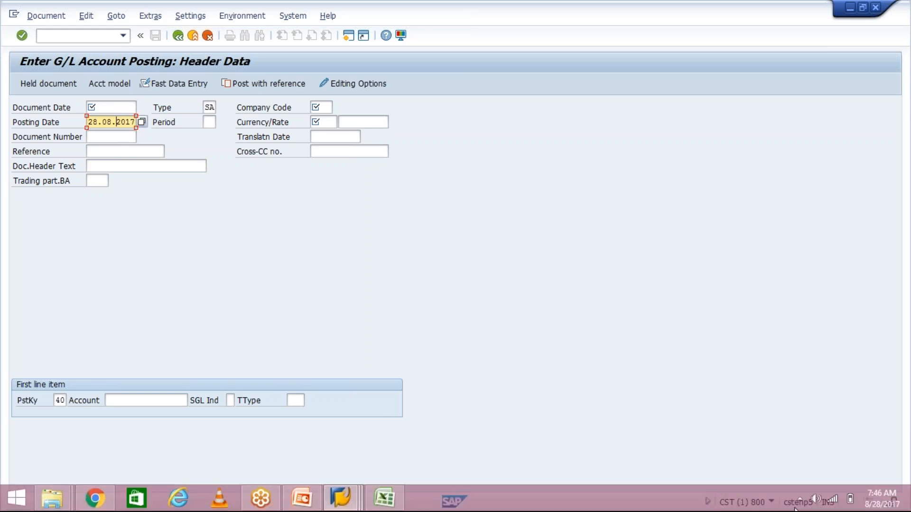
mouse_move(869, 507)
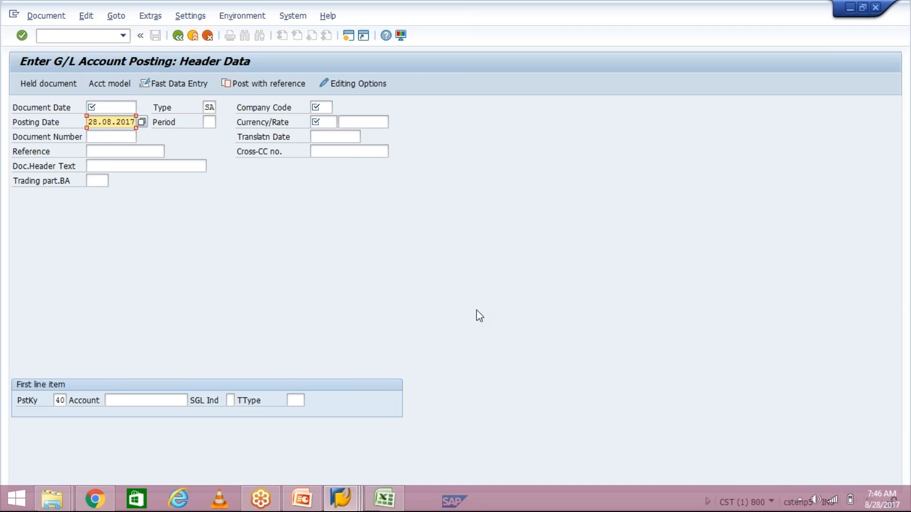
left_click(133, 122)
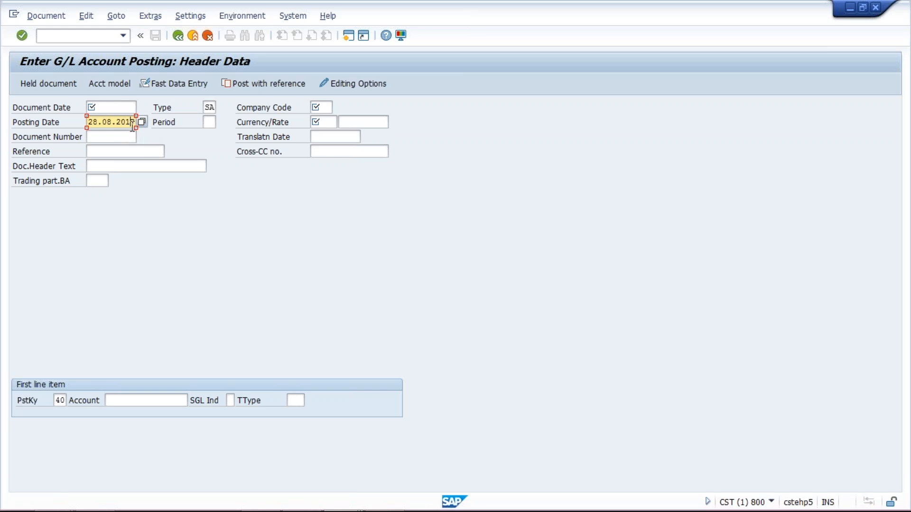
Set the document date to 28.08.2017 and check the document type field
left_click(111, 109)
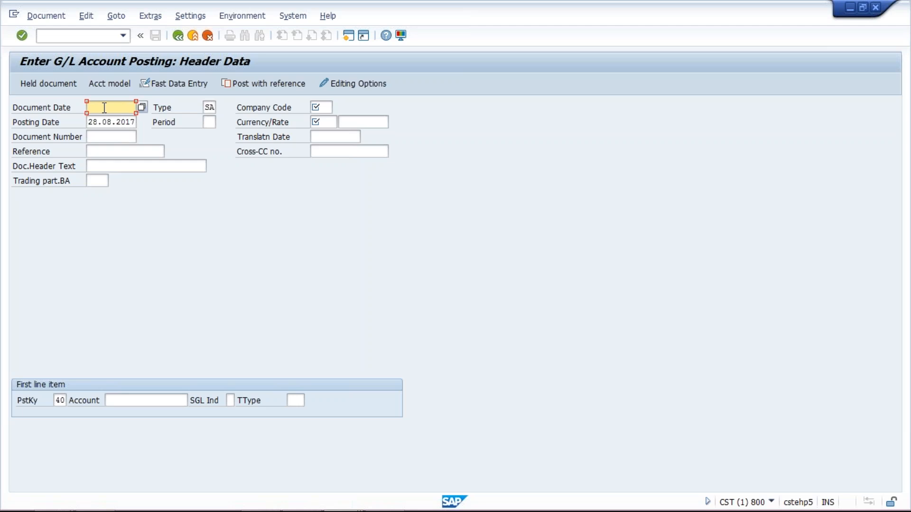
type("28.08.2017")
left_click(213, 108)
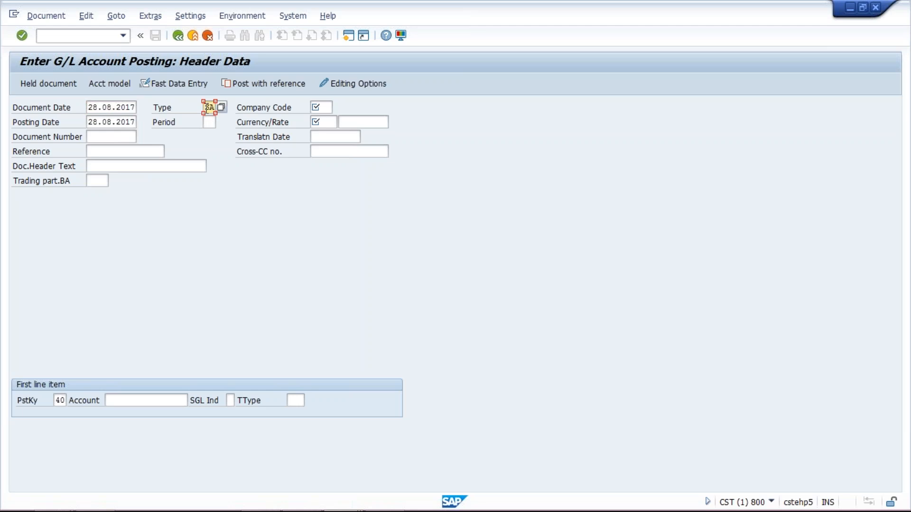
left_click_drag(204, 107, 215, 107)
left_click(207, 107)
Set the company code to TM10
key("Tab")
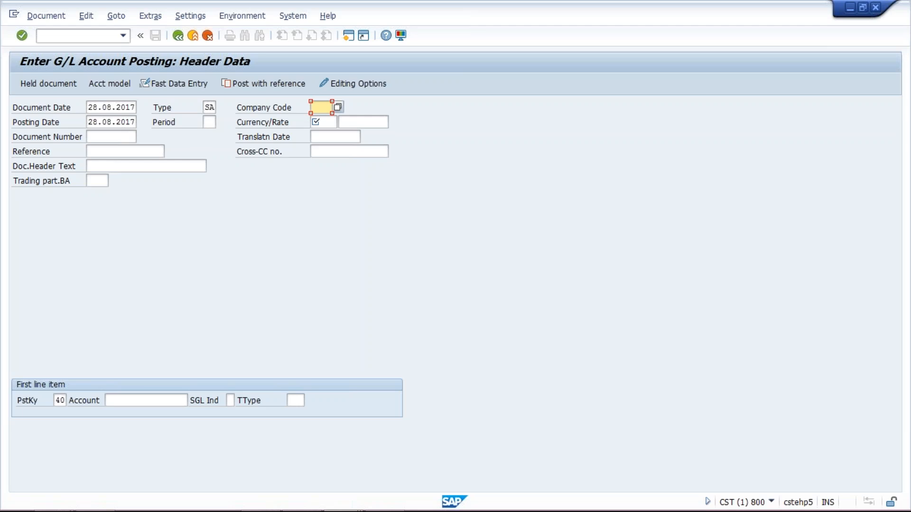
type("T")
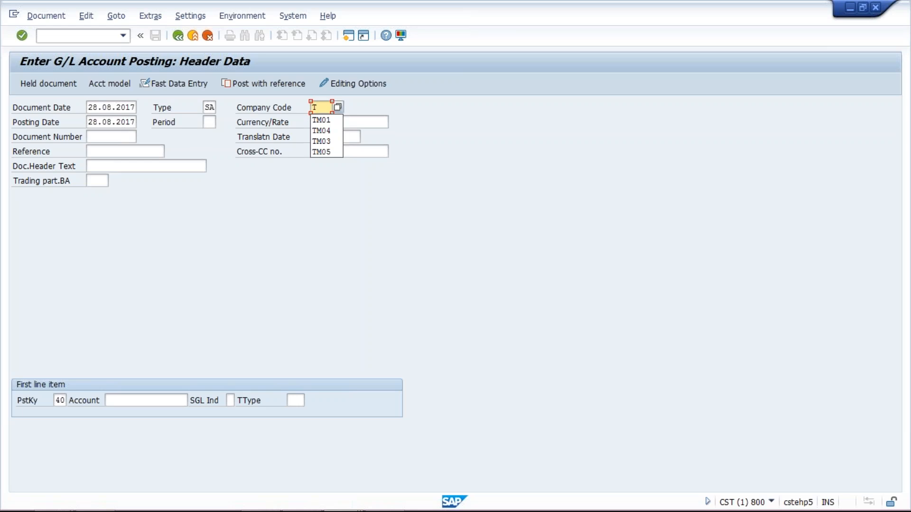
type("M10")
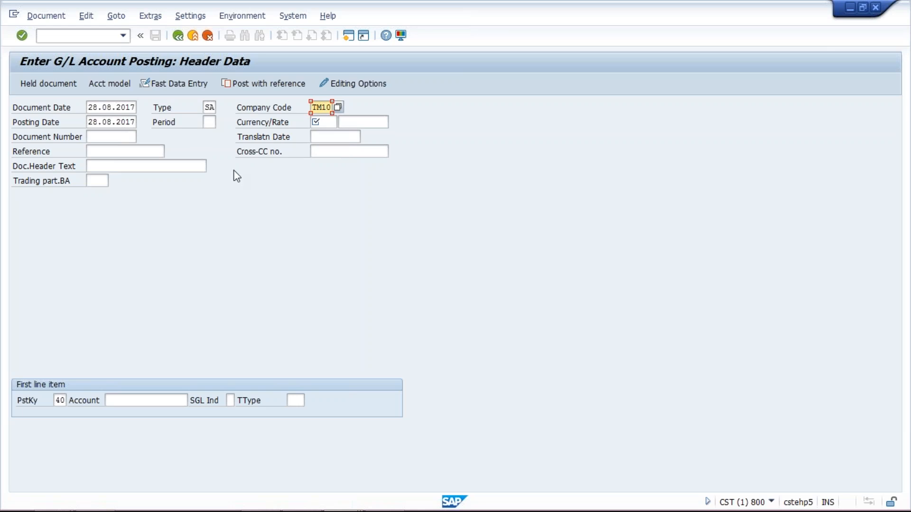
Examine the month in the posting date together with the period field, and go to the currency field
left_click(324, 125)
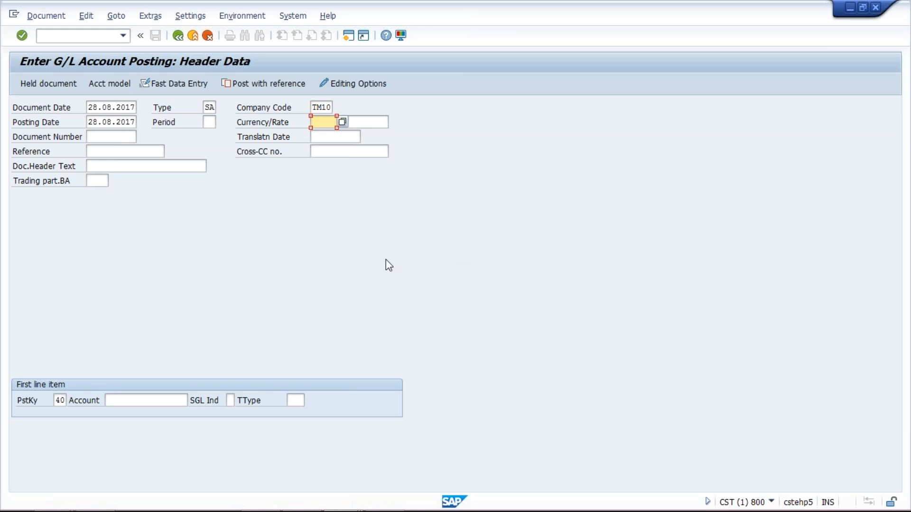
left_click(89, 123)
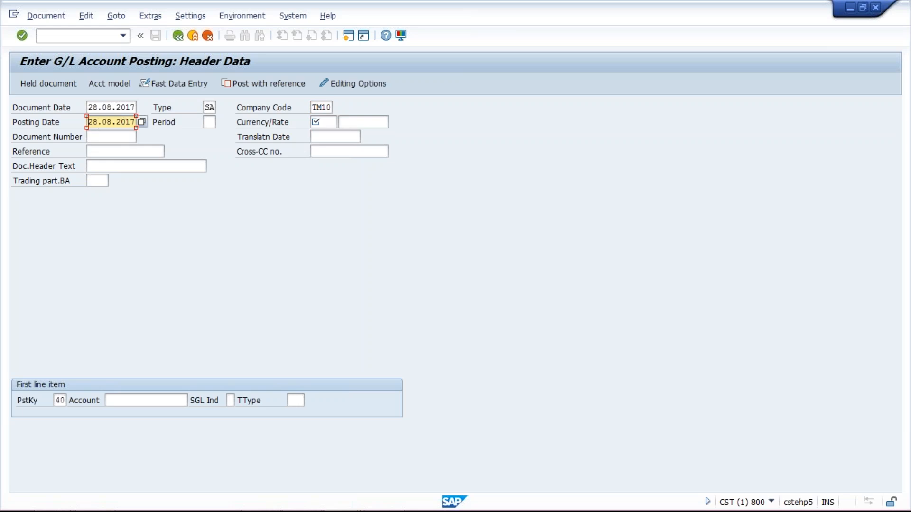
left_click(209, 122)
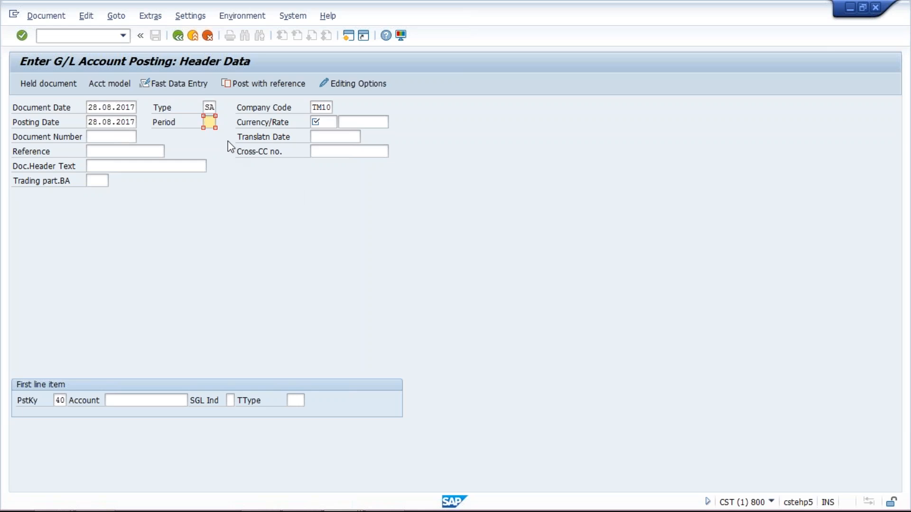
left_click_drag(104, 124, 114, 125)
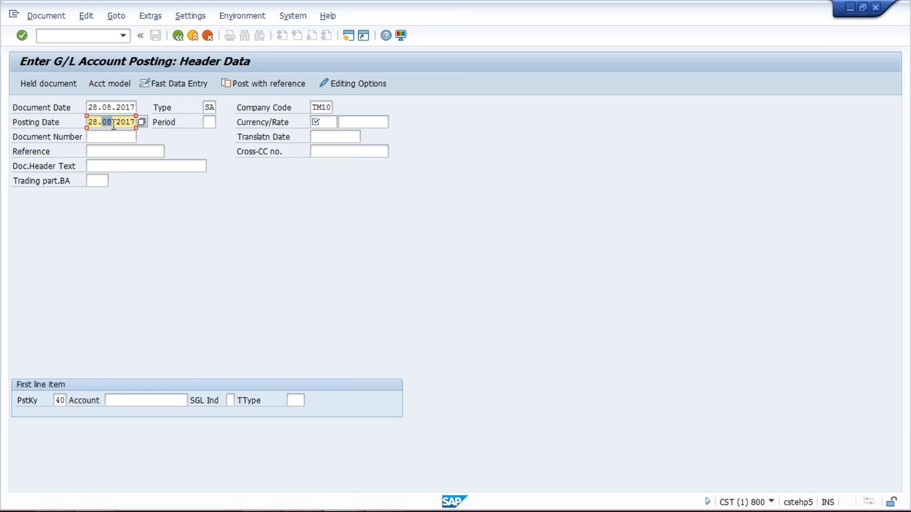
left_click(209, 122)
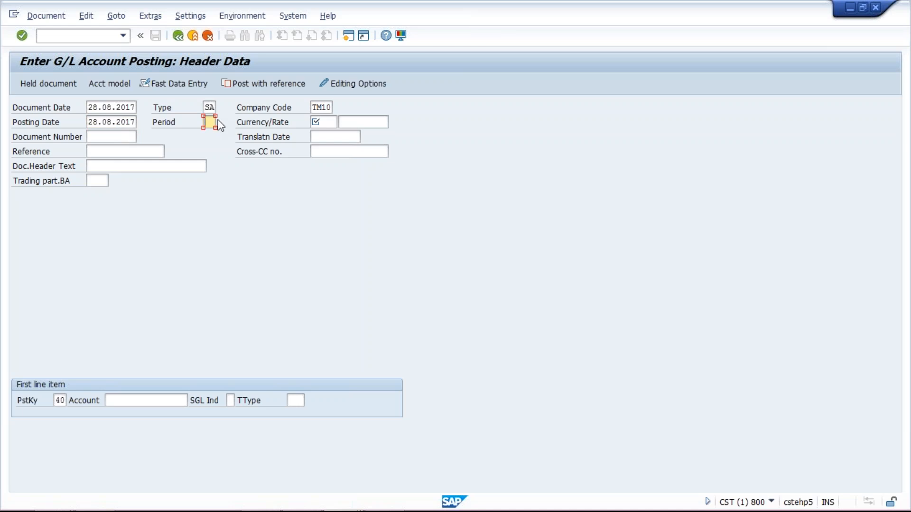
left_click(328, 122)
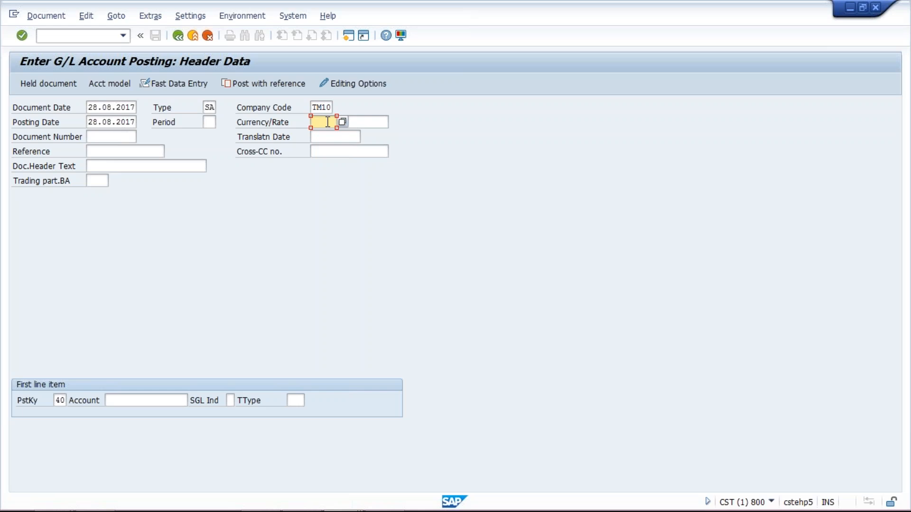
Set the currency to INR, check the document number and reference fields, and enter TEST as the document header text
type("INR")
left_click(116, 136)
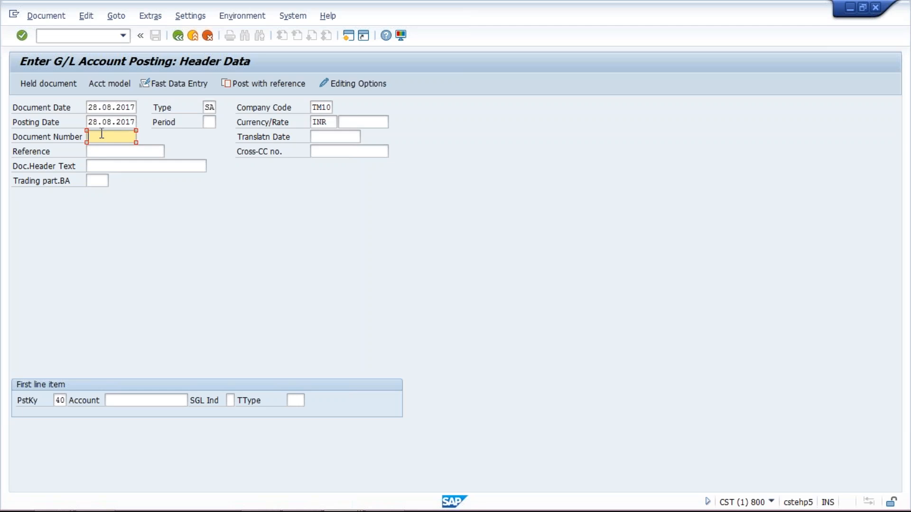
left_click(99, 155)
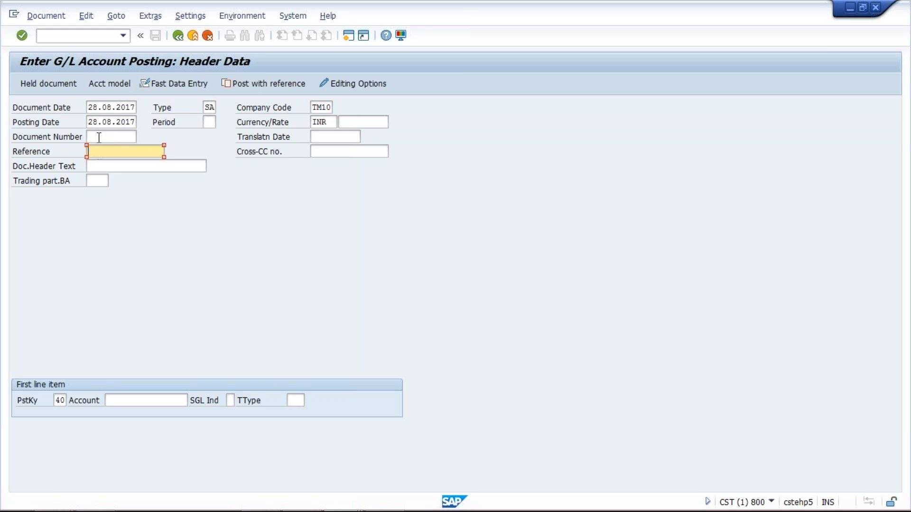
left_click(98, 138)
left_click(100, 151)
left_click(106, 165)
left_click(103, 152)
left_click(110, 167)
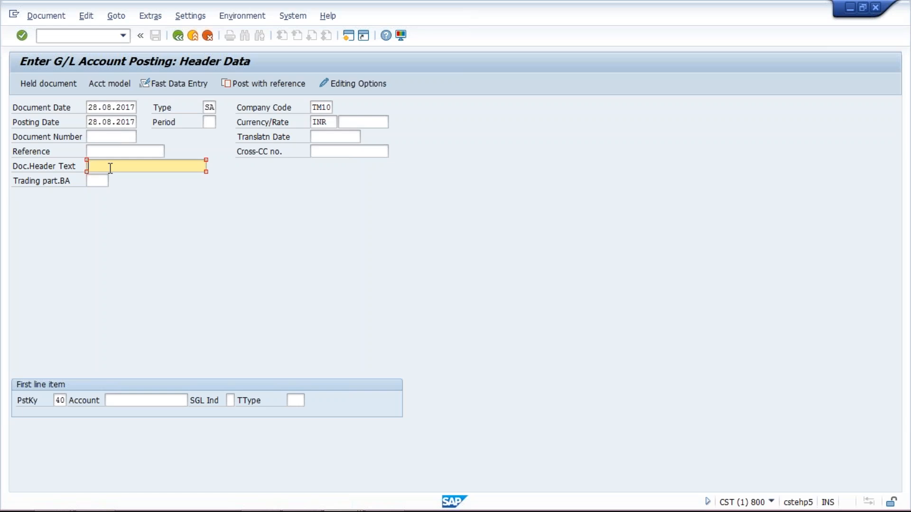
type("TEST")
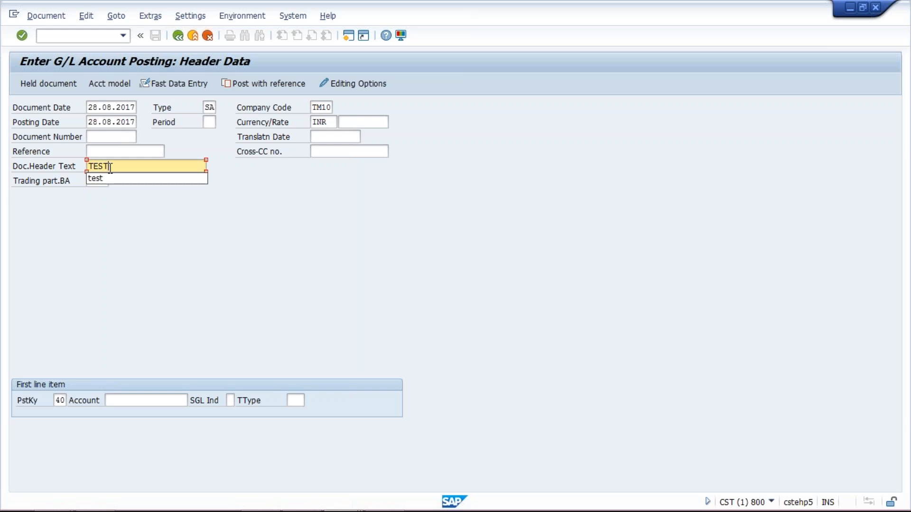
left_click(328, 188)
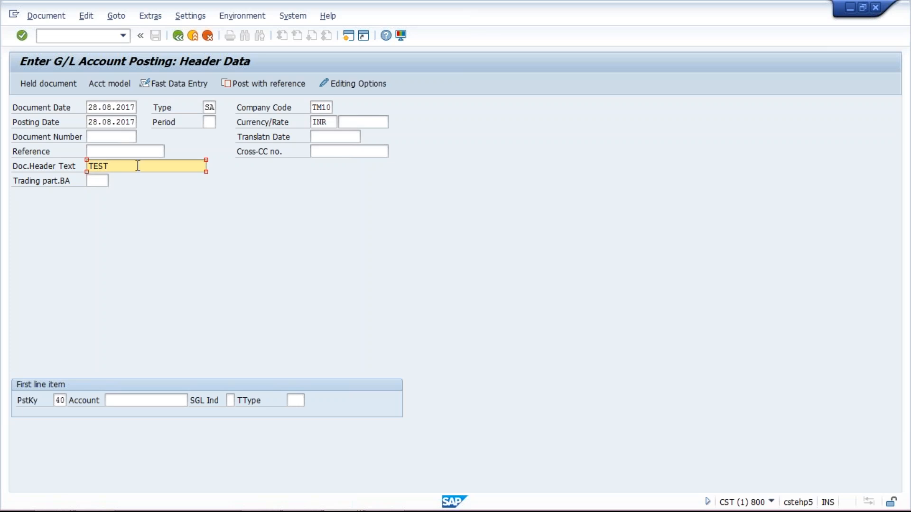
Examine the reference and header text fields, along with the posting key and account fields of the first line item
left_click(115, 148)
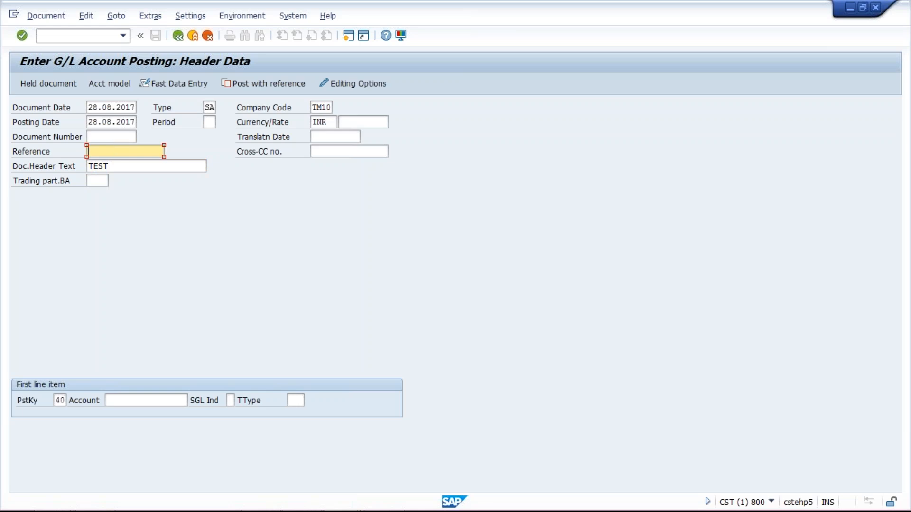
left_click(119, 165)
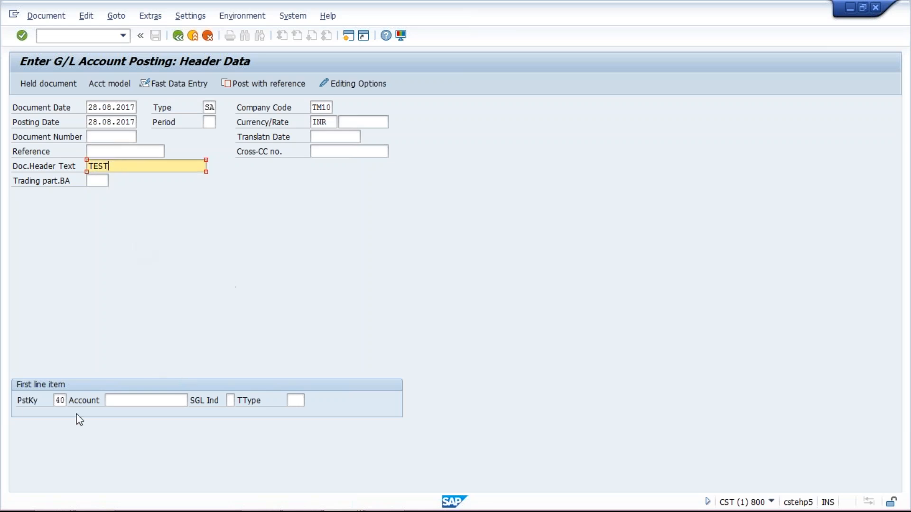
left_click(129, 400)
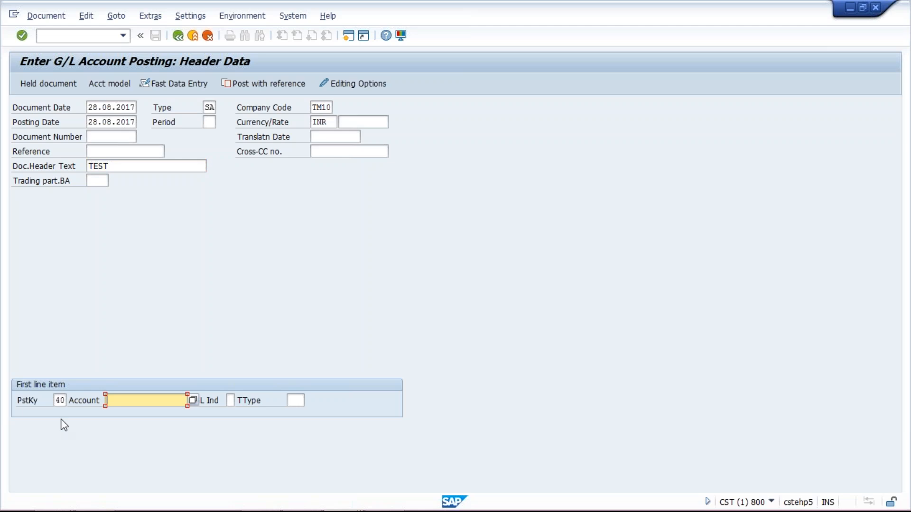
left_click(56, 401)
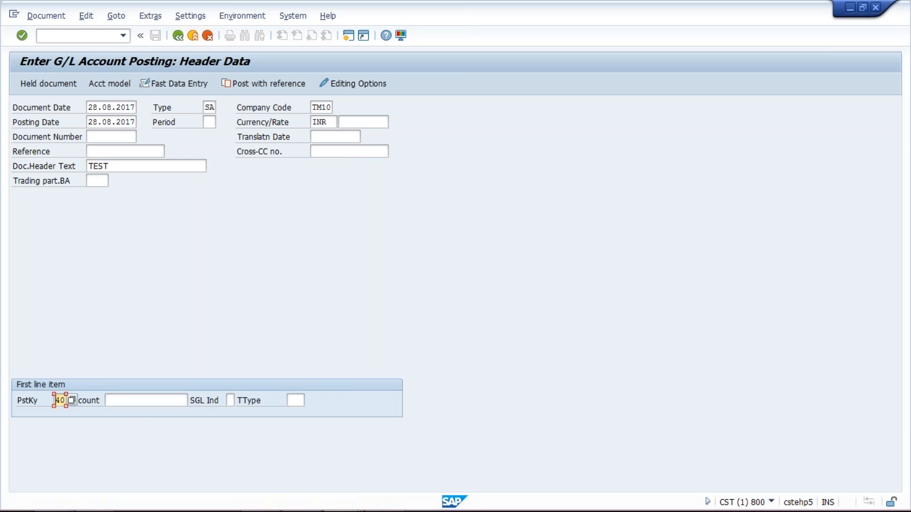
key("Tab")
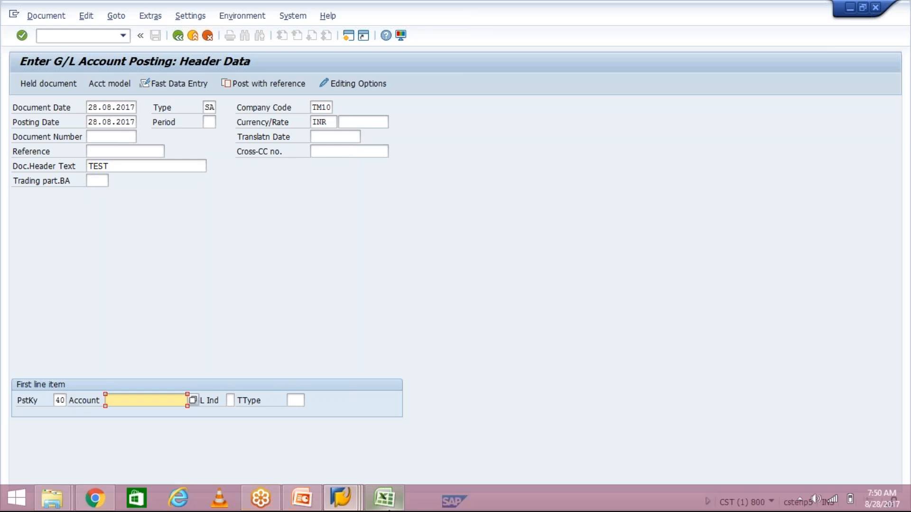
Switch to the other SAP session, try to open FBL1N - Vendor Line Items, and decline the detailed error description
mouse_move(388, 509)
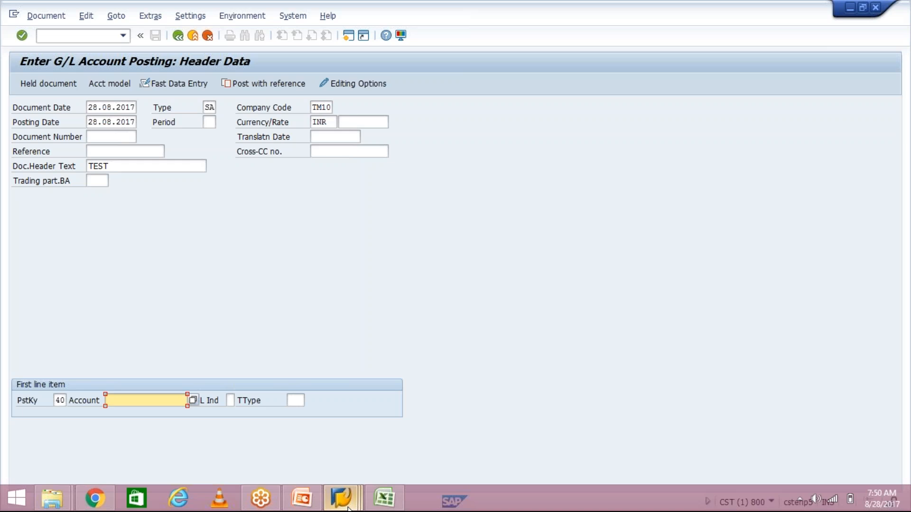
mouse_move(340, 499)
left_click(487, 429)
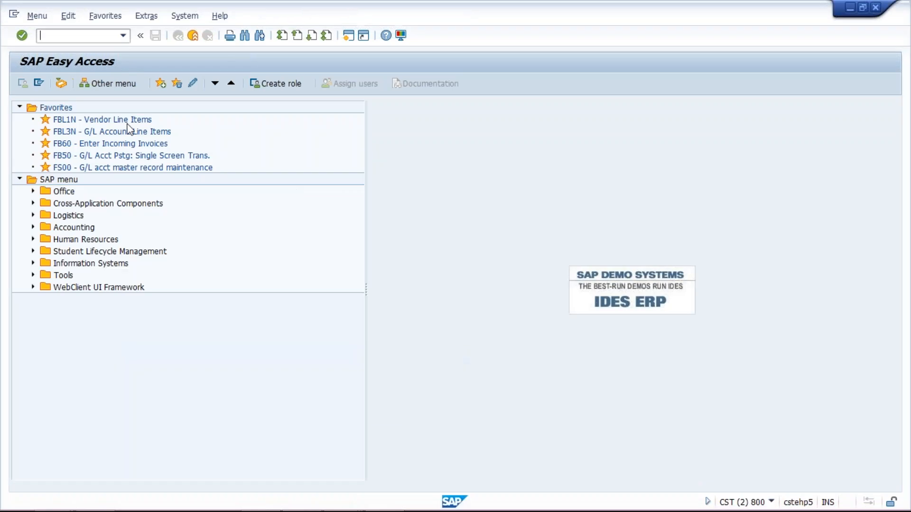
left_click(128, 123)
double_click(128, 124)
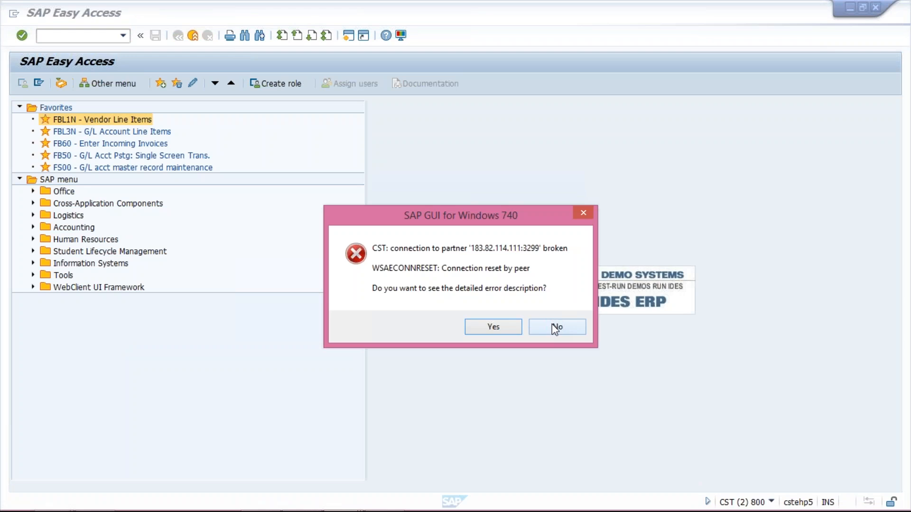
left_click(555, 327)
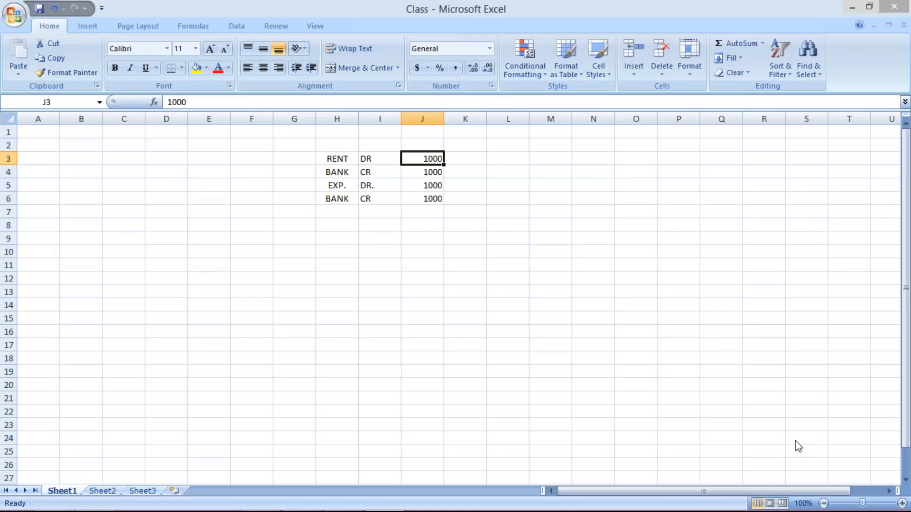
In Excel, append posting key 40 to the rent debit entry and 50 to the bank credit entry below it
left_click(321, 240)
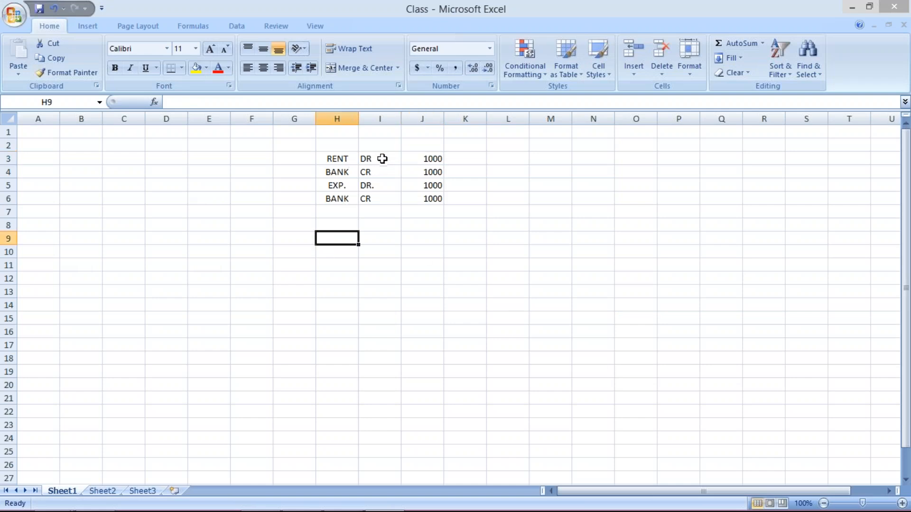
left_click(294, 157)
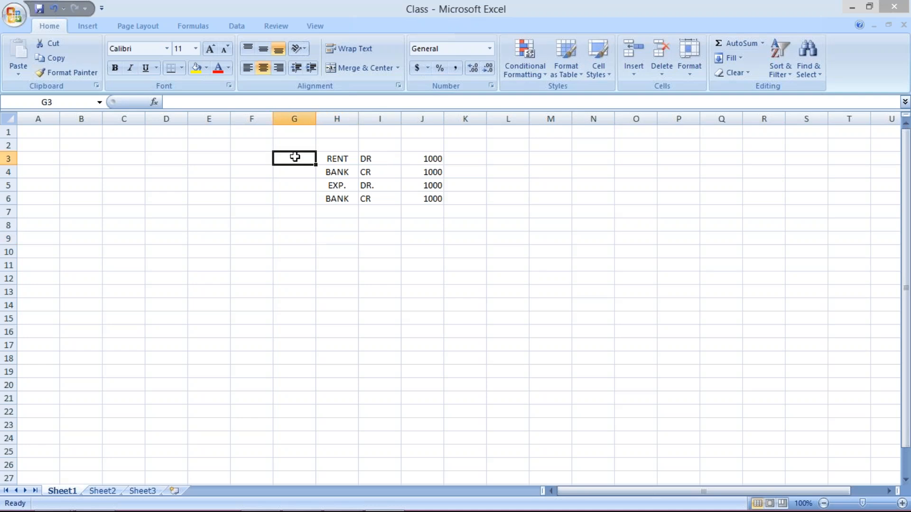
left_click(243, 101)
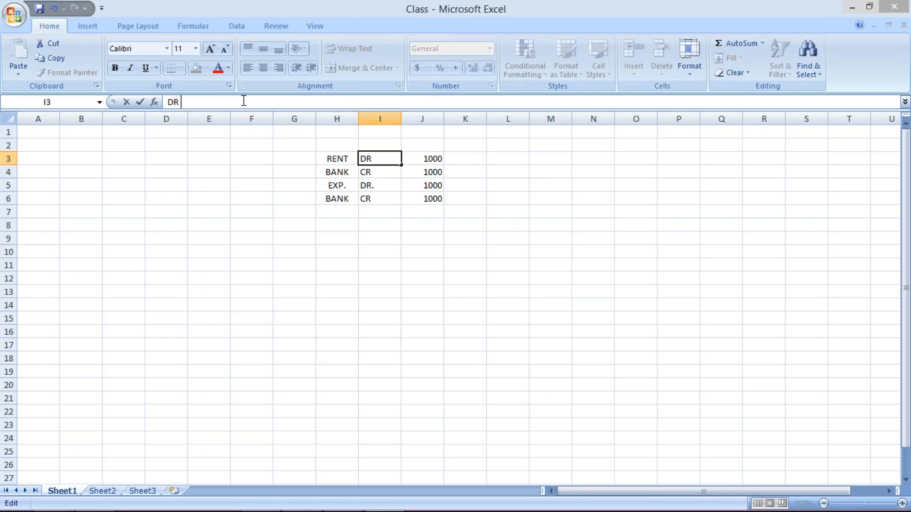
type("40")
key("Return")
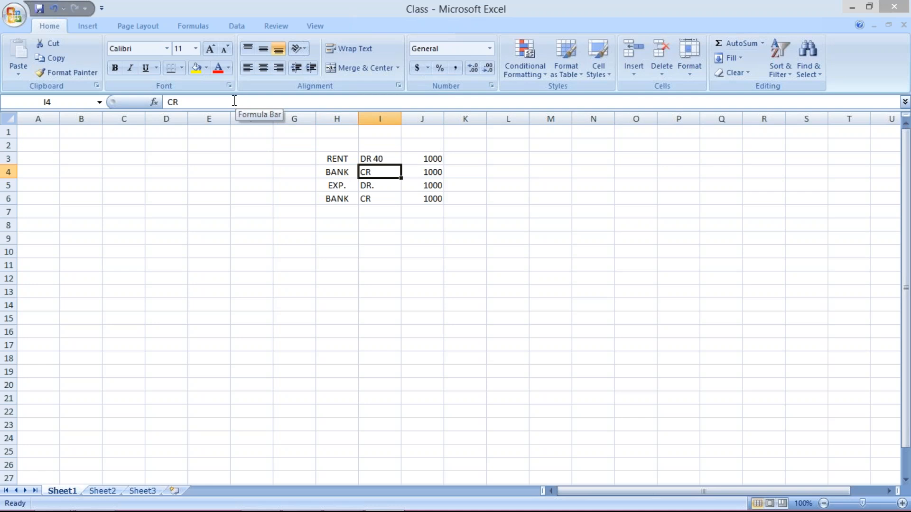
left_click(215, 102)
type("50")
key("Return")
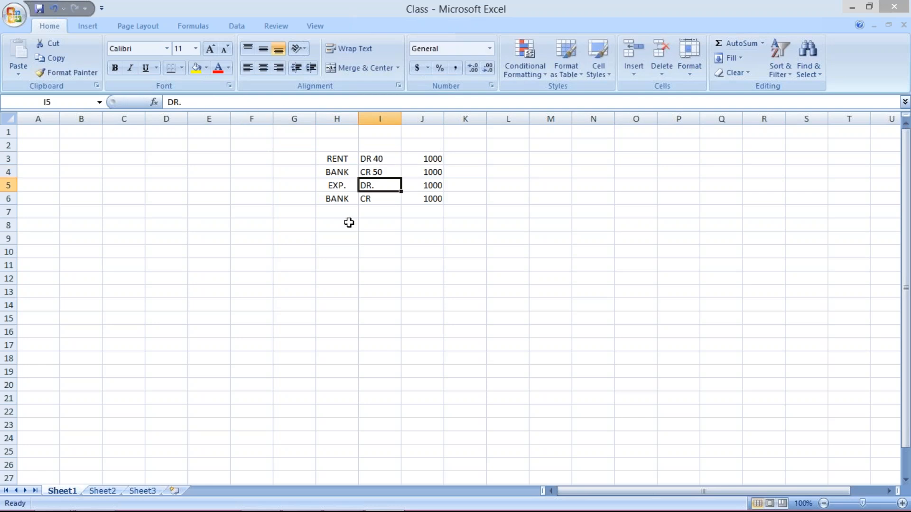
Append posting key 40 to the EXP. debit entry and 50 to the bank credit entry in row 6
left_click(236, 102)
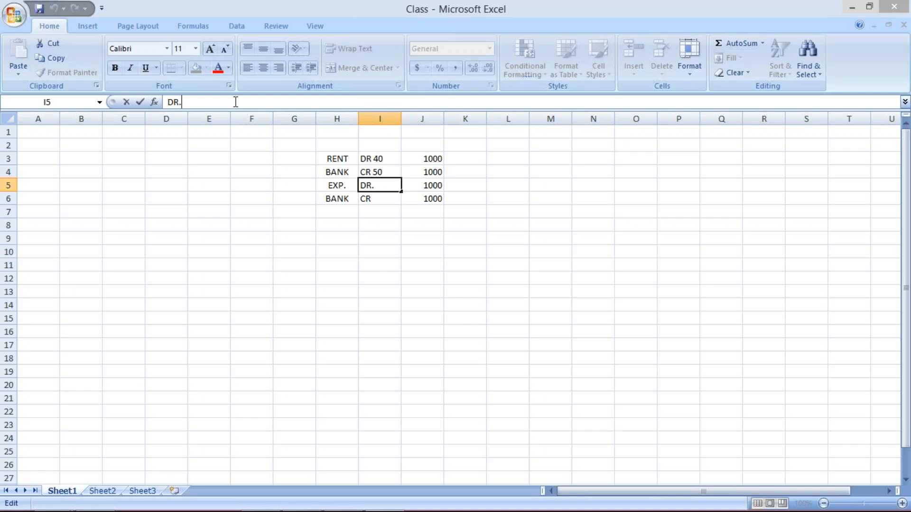
type("40")
key("Return")
left_click(235, 102)
key("Return")
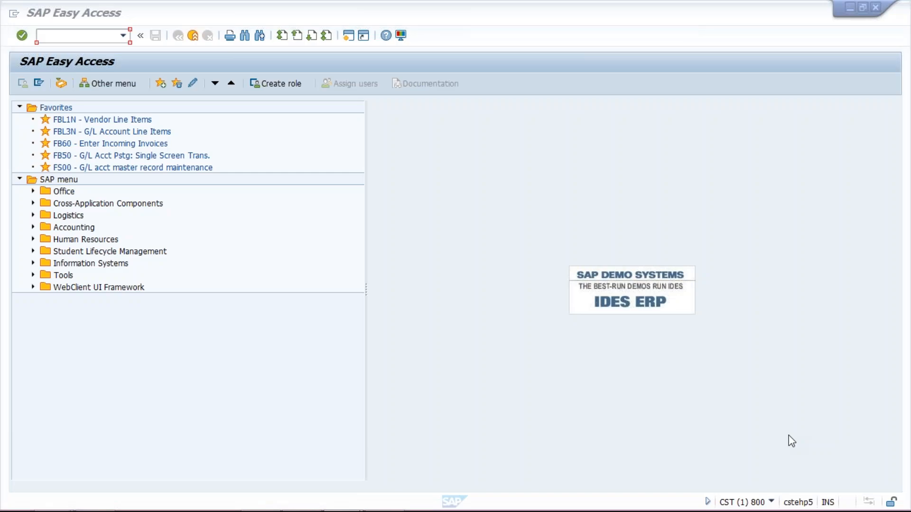
Switch to SAP Easy Access and reopen the G/L account posting transaction F-02 from the command history
left_click(485, 399)
left_click(122, 36)
left_click(115, 50)
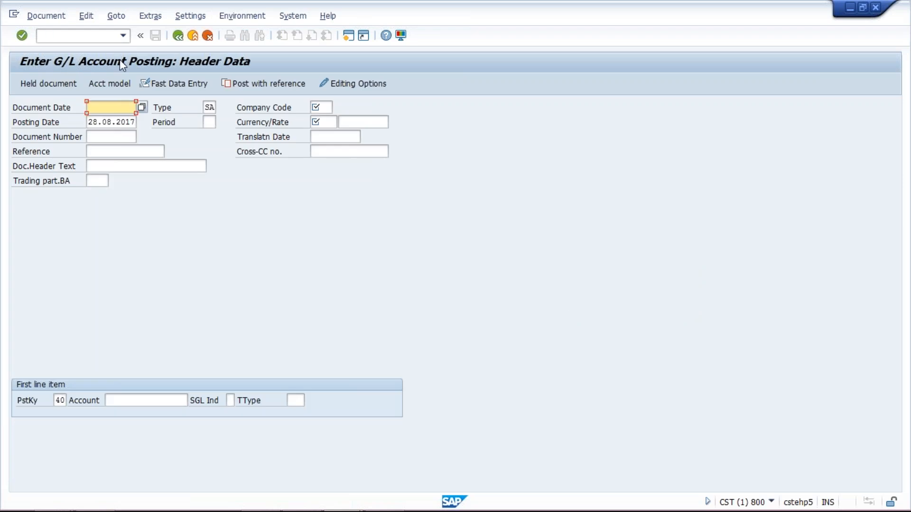
Set the document date of the new posting to 28.08.2017
left_click(104, 108)
type("28")
type("08")
key("BackSpace")
key("BackSpace")
type(".08.2017")
Set the company code to TM10 and the currency to INR
left_click(325, 107)
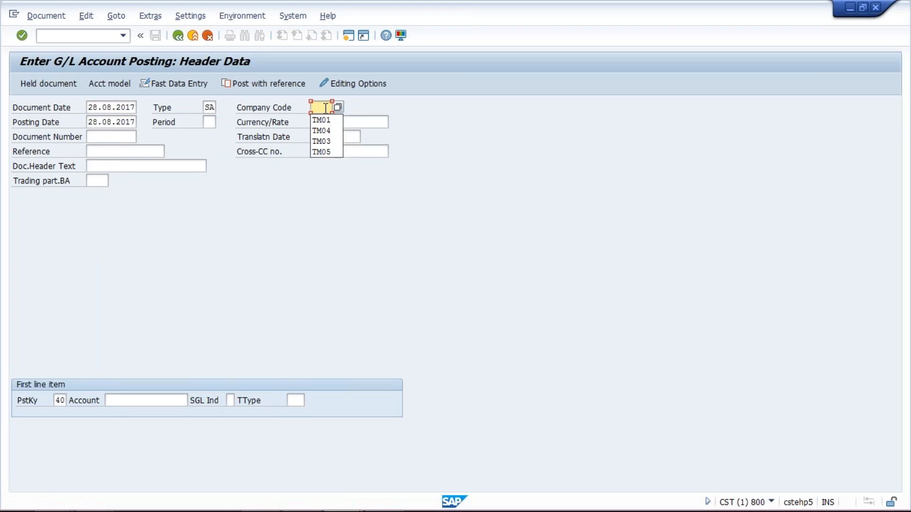
type("tm10")
key("BackSpace")
key("BackSpace")
key("BackSpace")
key("BackSpace")
type("TM10")
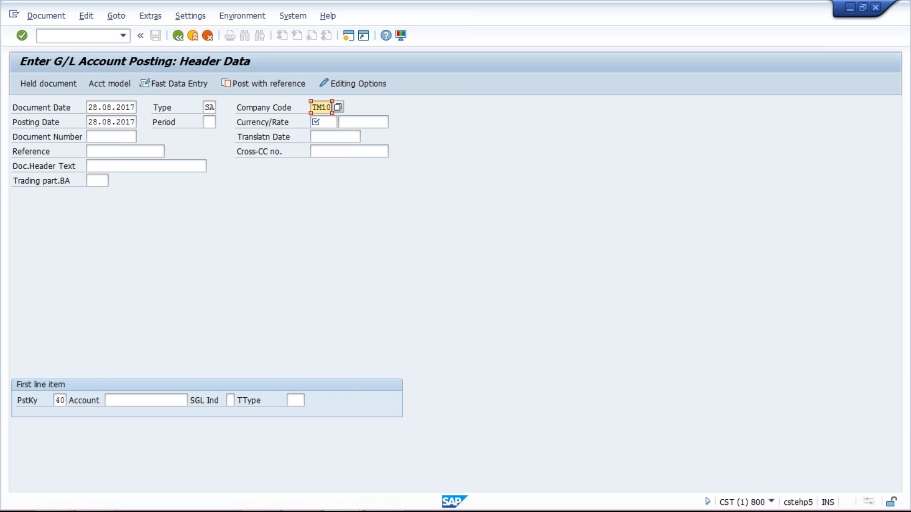
left_click(333, 122)
type("INR")
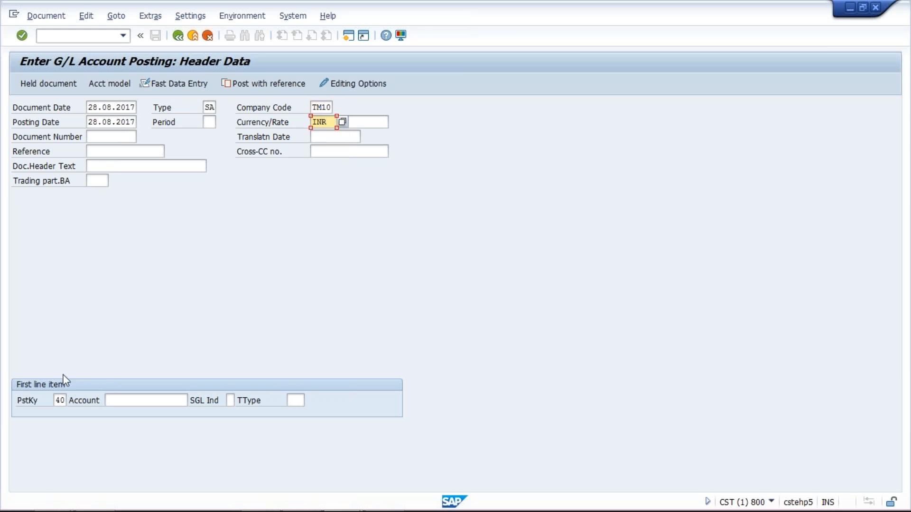
Check the first line item's posting key and account fields, and enter test as the document header text
left_click(60, 400)
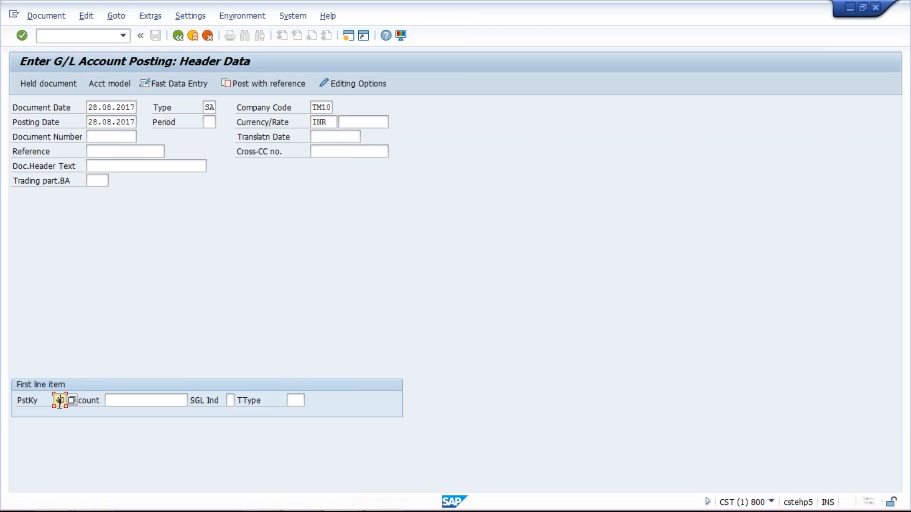
left_click(126, 400)
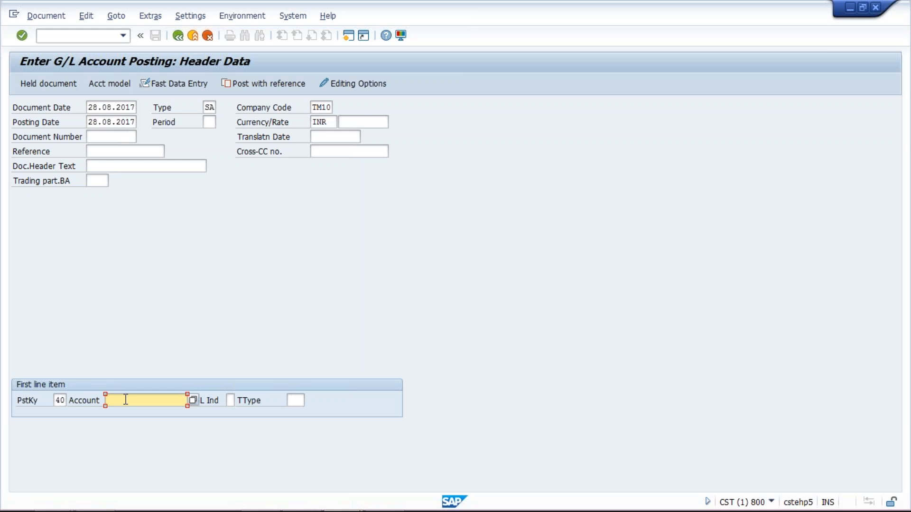
left_click(64, 404)
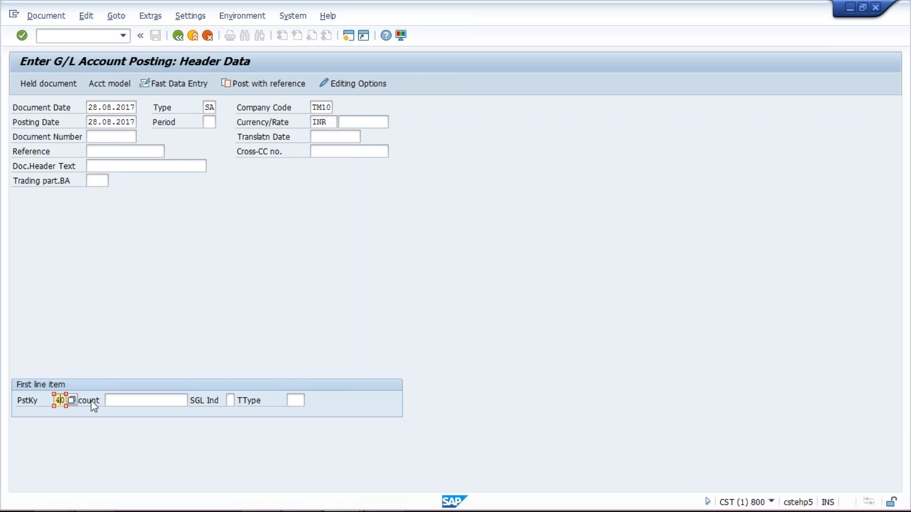
left_click(114, 169)
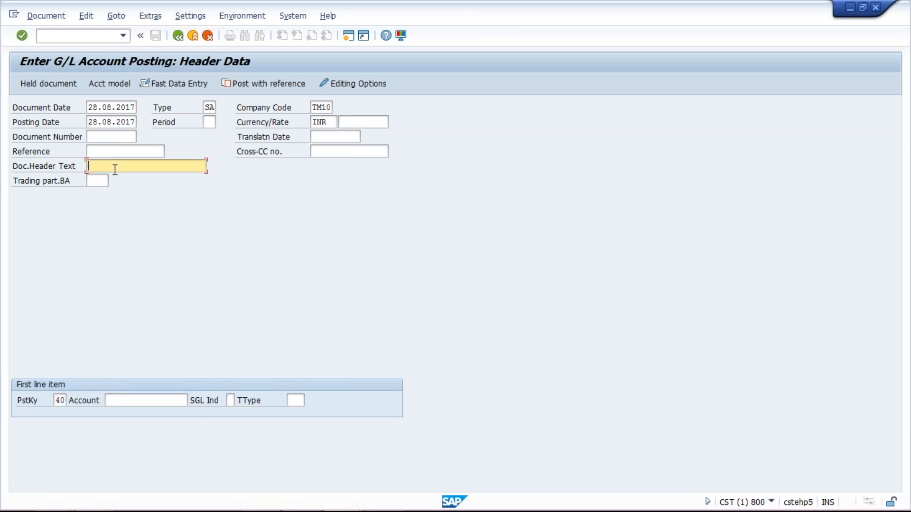
left_click(118, 180)
Examine posting key 40 for the first line item and go to its account field
left_click(57, 401)
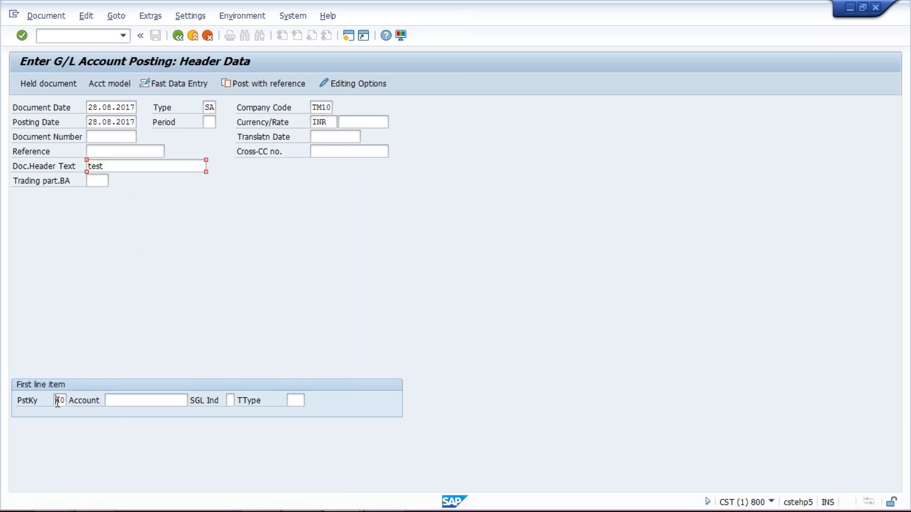
left_click(143, 405)
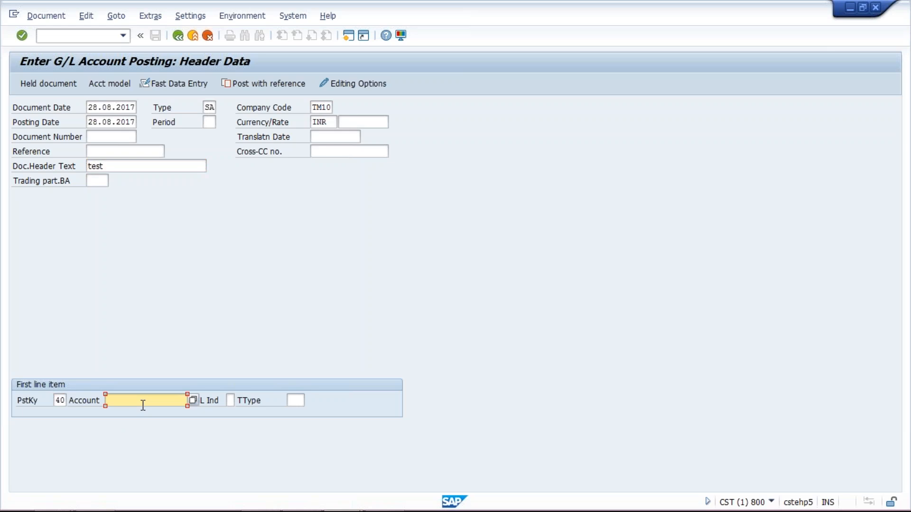
left_click(56, 401)
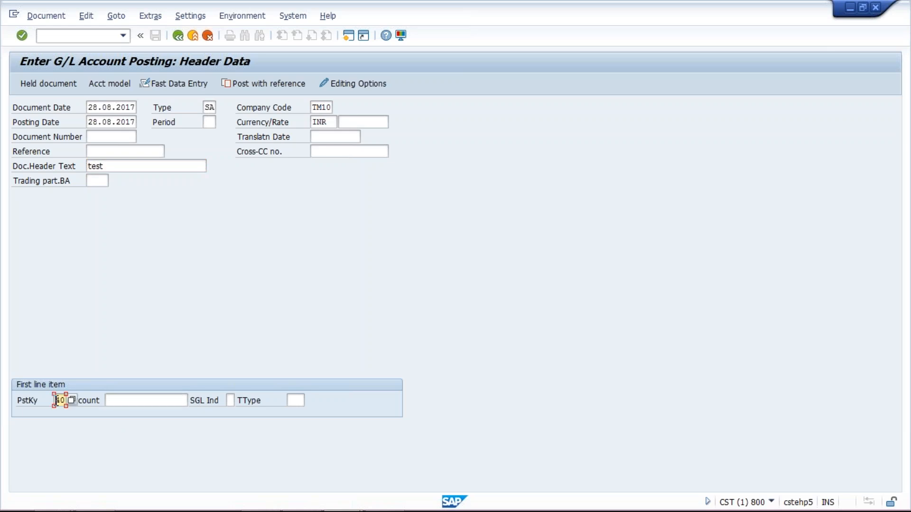
left_click(137, 400)
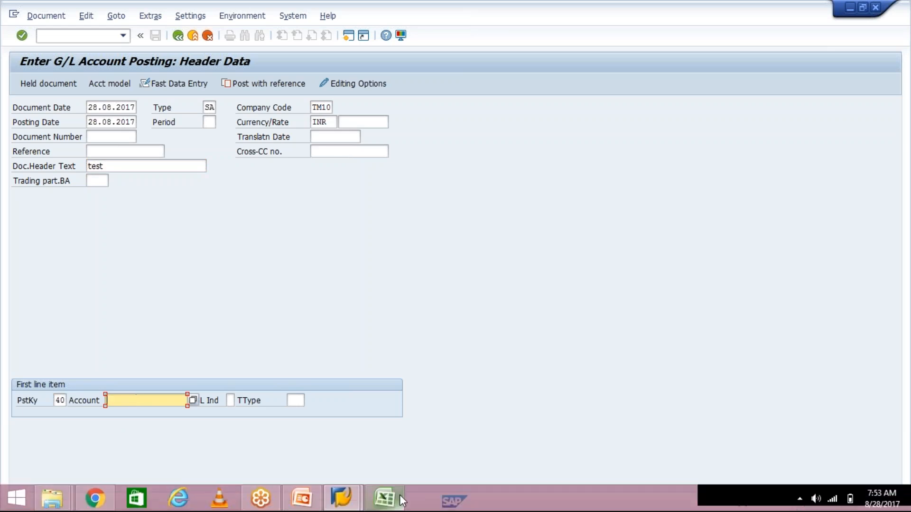
Switch to Excel and clear the EXP. and bank entries in H5:J6, keeping the rent and bank entries above
left_click(384, 498)
left_click_drag(336, 159, 424, 169)
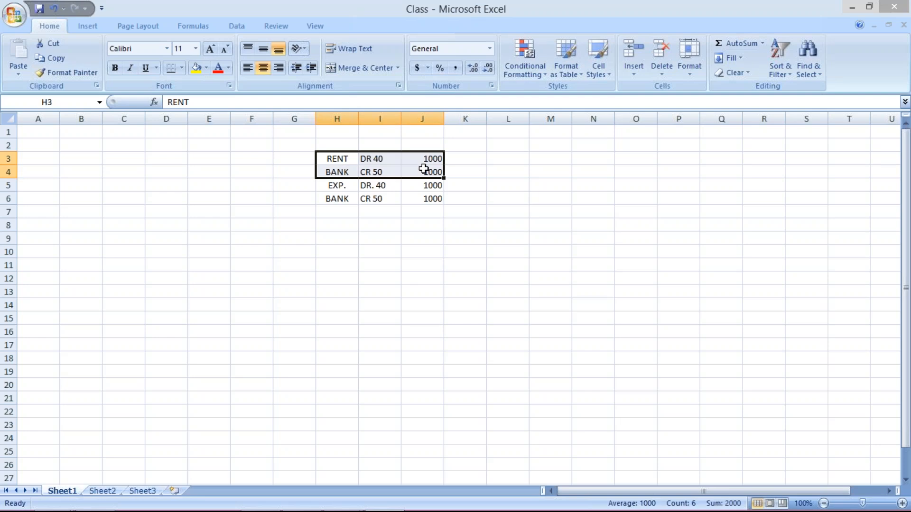
left_click(332, 186)
left_click_drag(348, 192, 418, 205)
key("Delete")
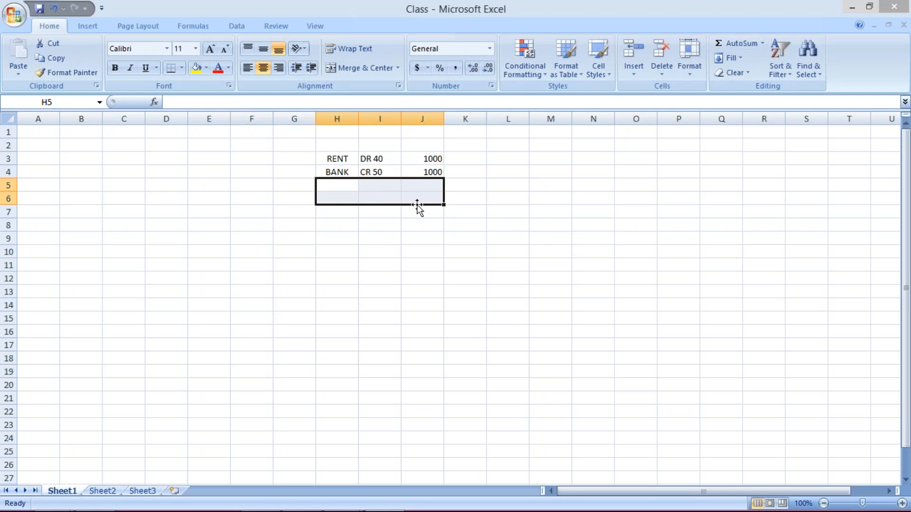
Switch back to the SAP G/L posting screen and go to the first line item's account field
mouse_move(308, 511)
mouse_move(342, 500)
left_click(402, 441)
left_click(178, 402)
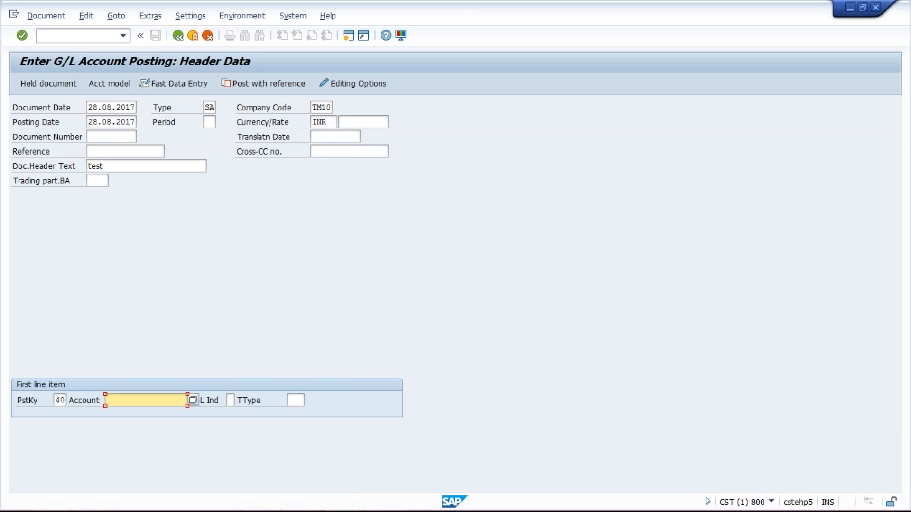
type("4000")
key("BackSpace")
key("BackSpace")
key("BackSpace")
key("BackSpace")
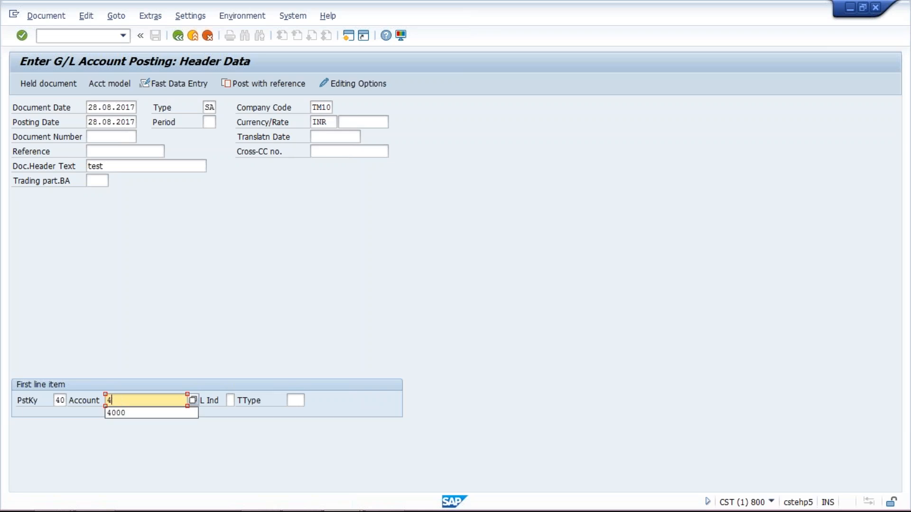
Look up the G/L accounts in chart of accounts TM10 and choose RENT ACT, 4000, for the first line item
left_click(176, 403)
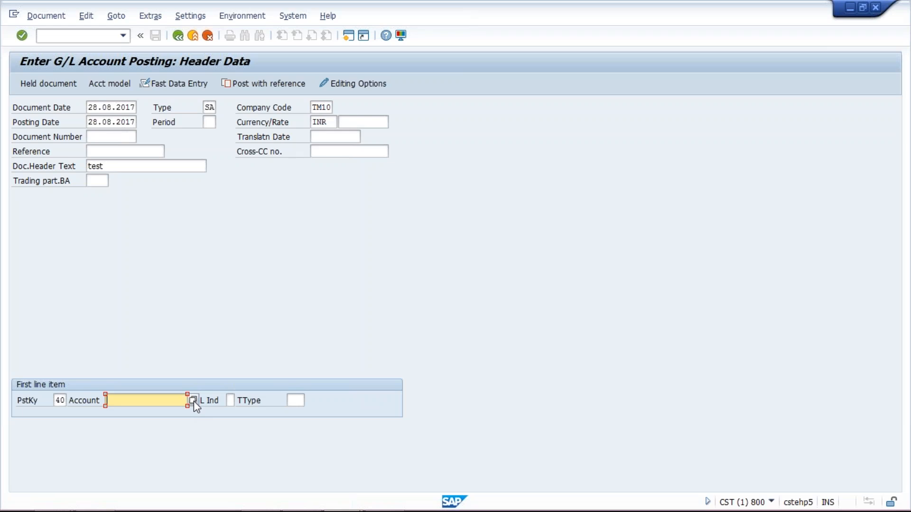
left_click(194, 401)
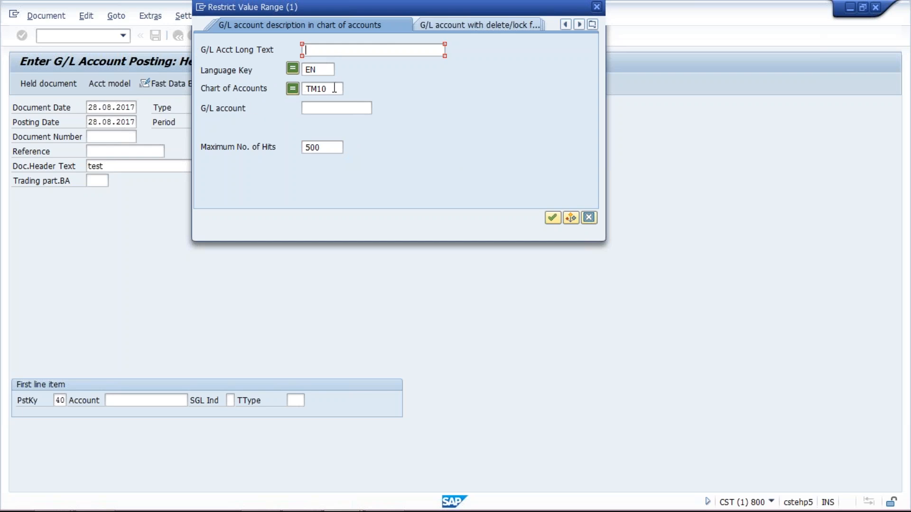
left_click_drag(345, 8, 430, 161)
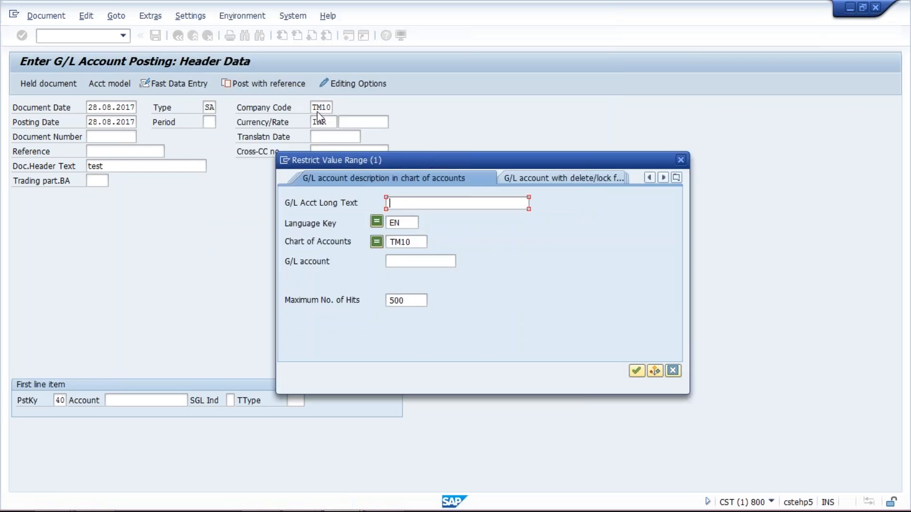
left_click(416, 241)
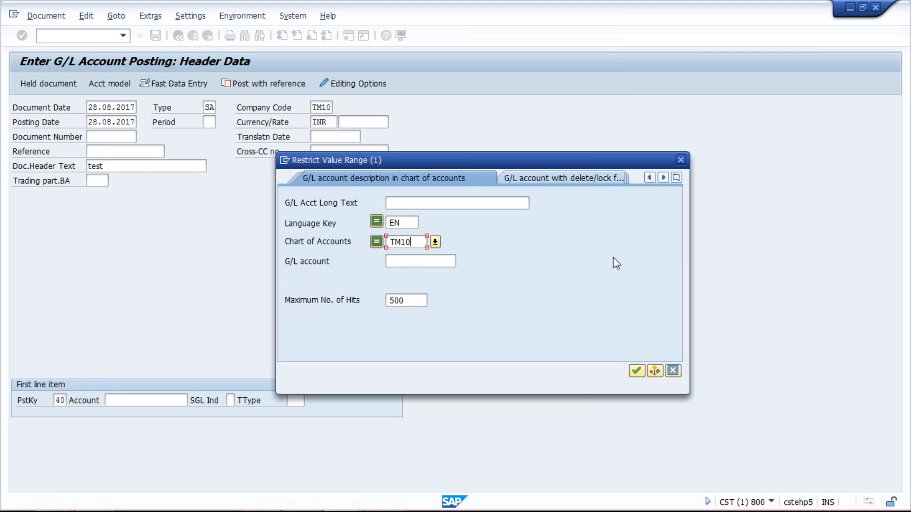
left_click(635, 370)
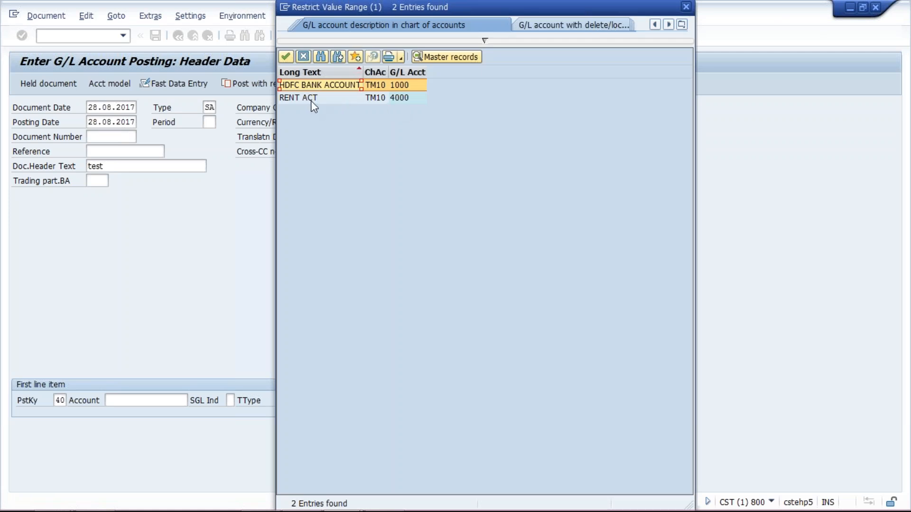
double_click(399, 98)
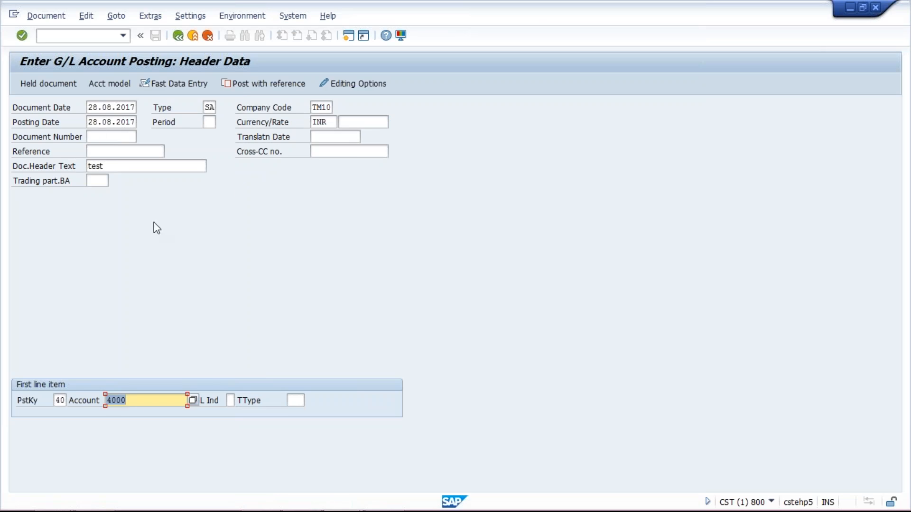
Check the first line item's posting key and account, and proceed to its detail screen
left_click(60, 400)
left_click(170, 399)
key("Return")
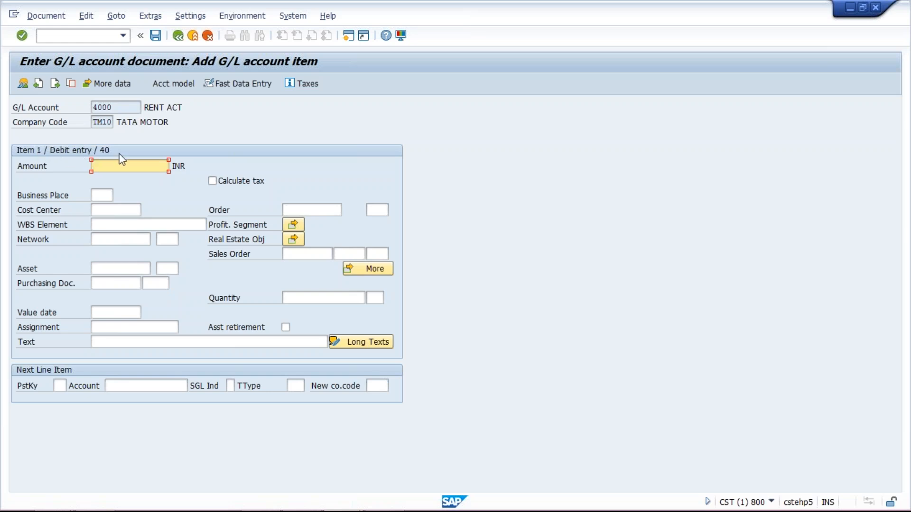
left_click_drag(116, 107, 91, 109)
left_click(121, 108)
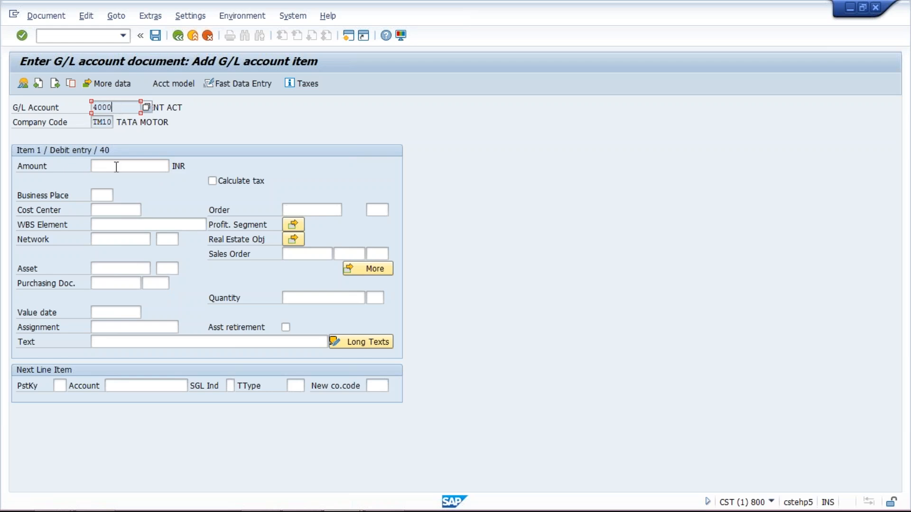
Set the rent debit item's amount to 1000 and its text to rent for corporate office
left_click(116, 167)
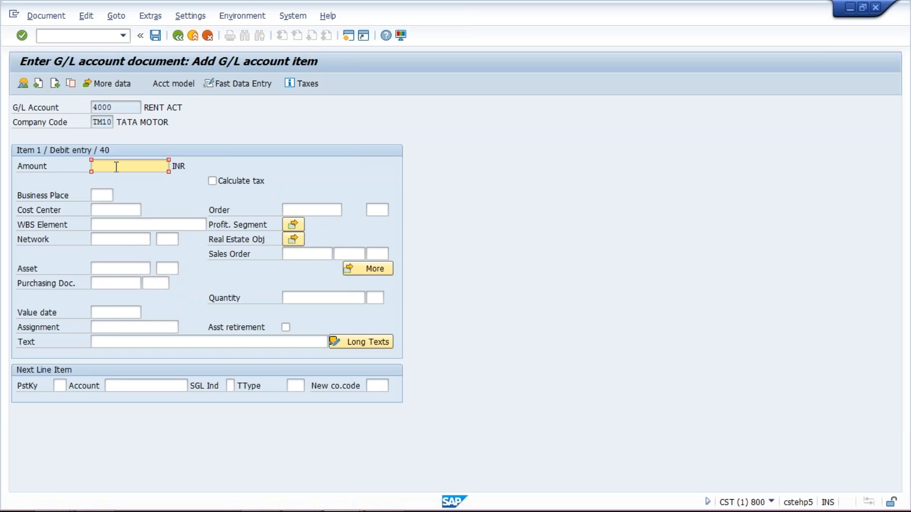
type("1000")
left_click(128, 341)
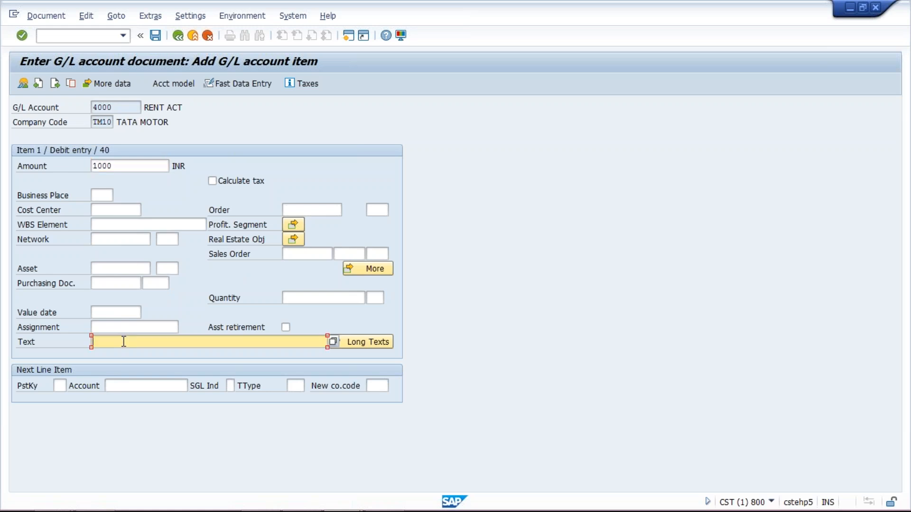
type("R")
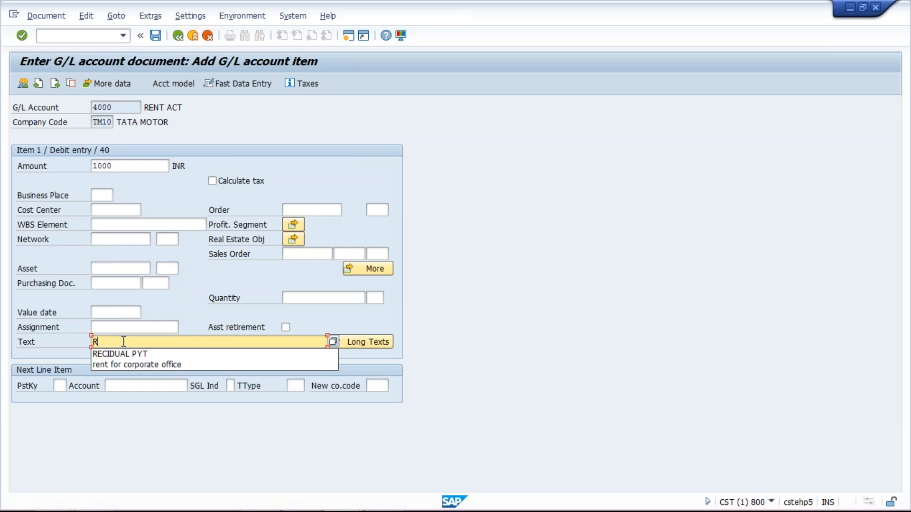
type("E")
left_click(152, 365)
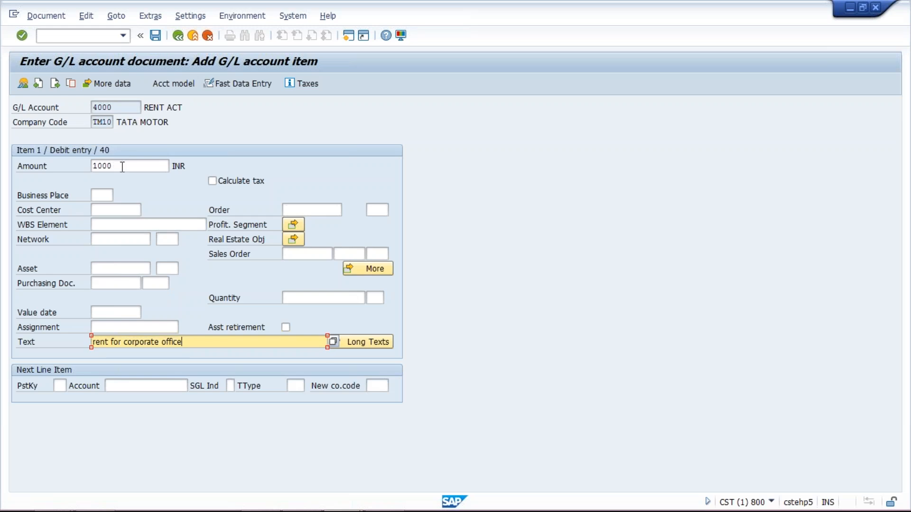
Add the next line item with posting key 50 and account 1000
left_click(117, 108)
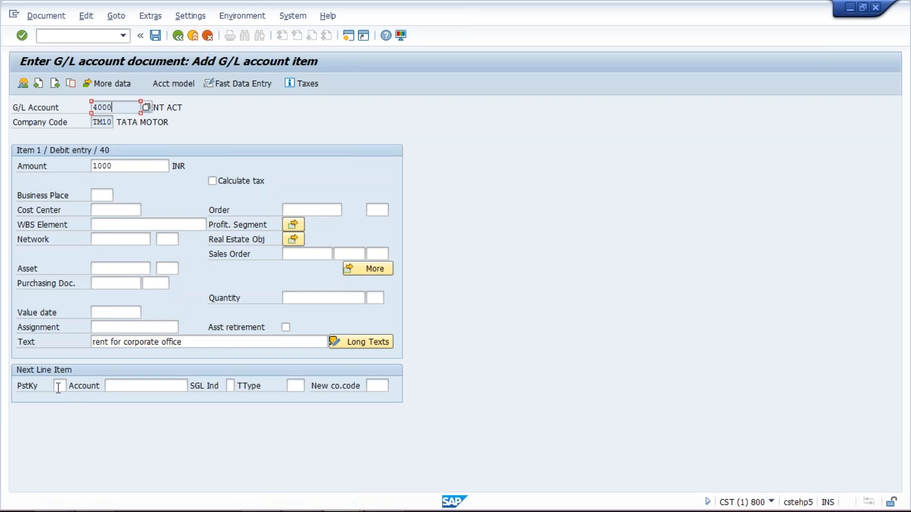
left_click(58, 387)
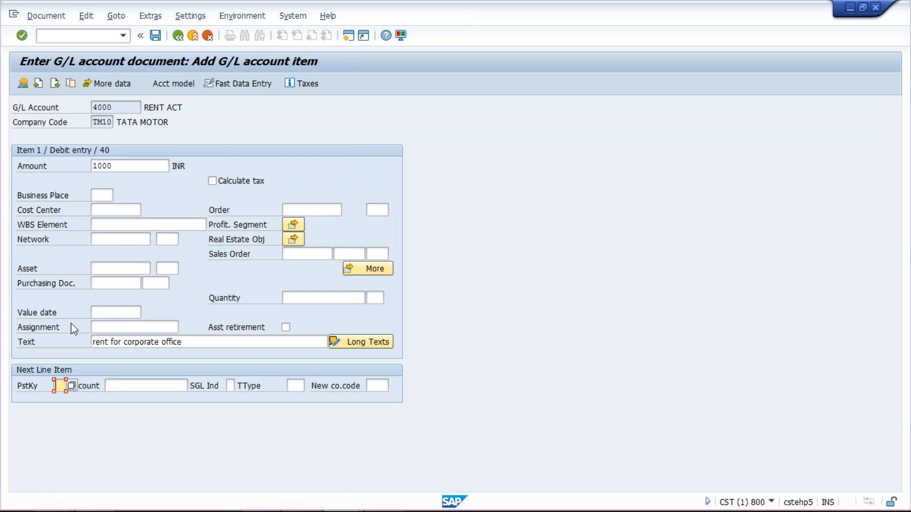
type("50")
left_click(140, 387)
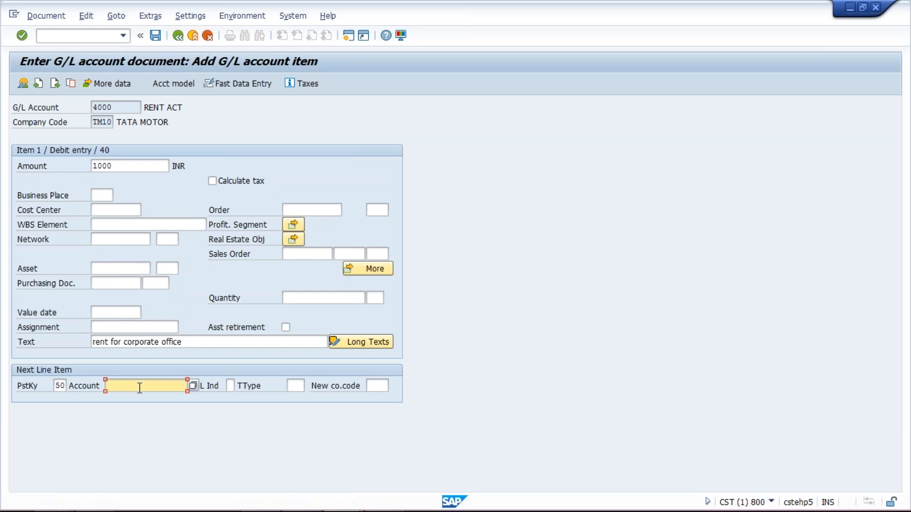
type("1000")
key("Return")
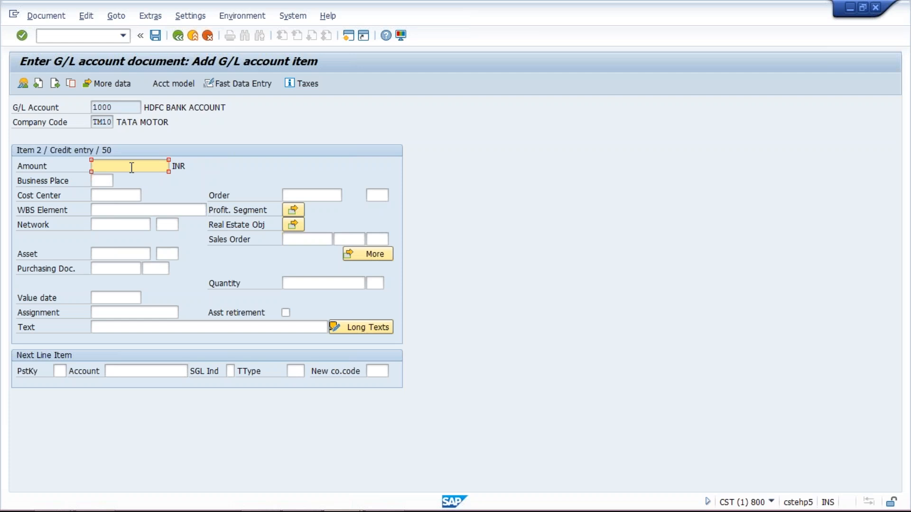
Set the bank credit item's amount to * and its text to rent for corporate office
type("*")
left_click(168, 326)
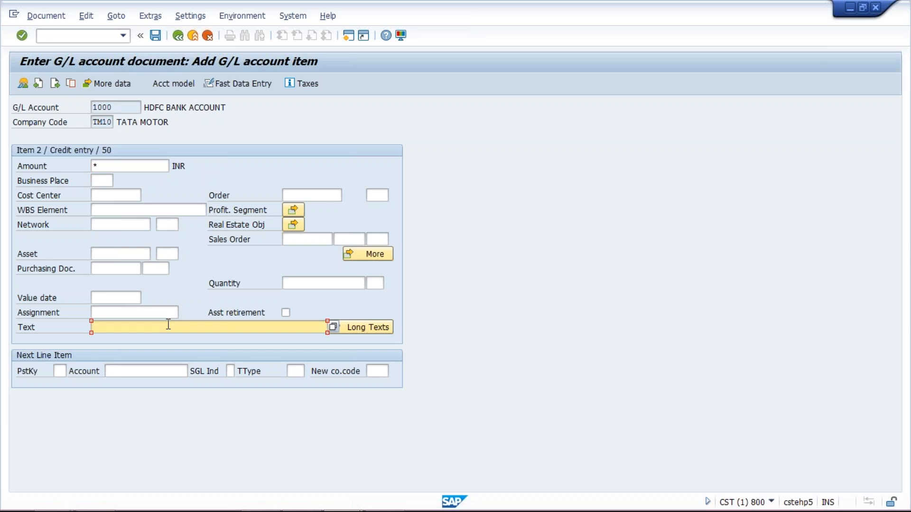
type("+")
key("BackSpace")
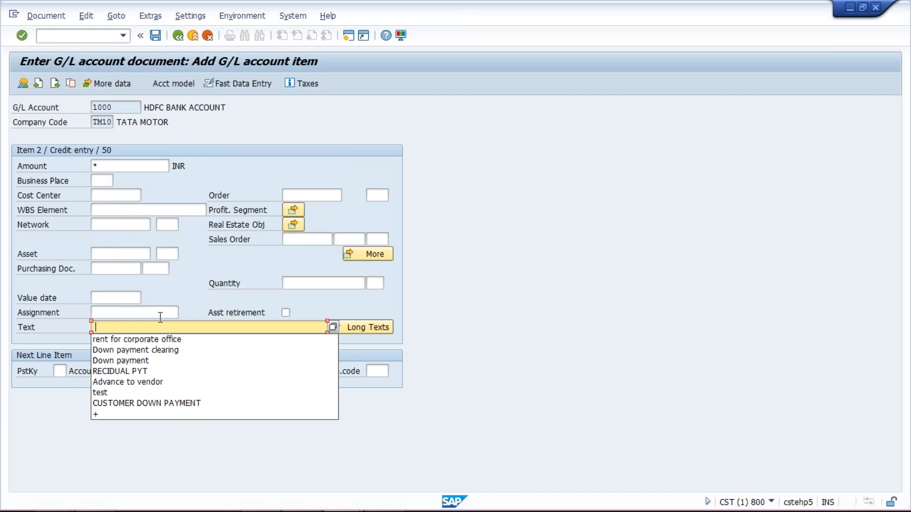
key("BackSpace")
left_click(169, 340)
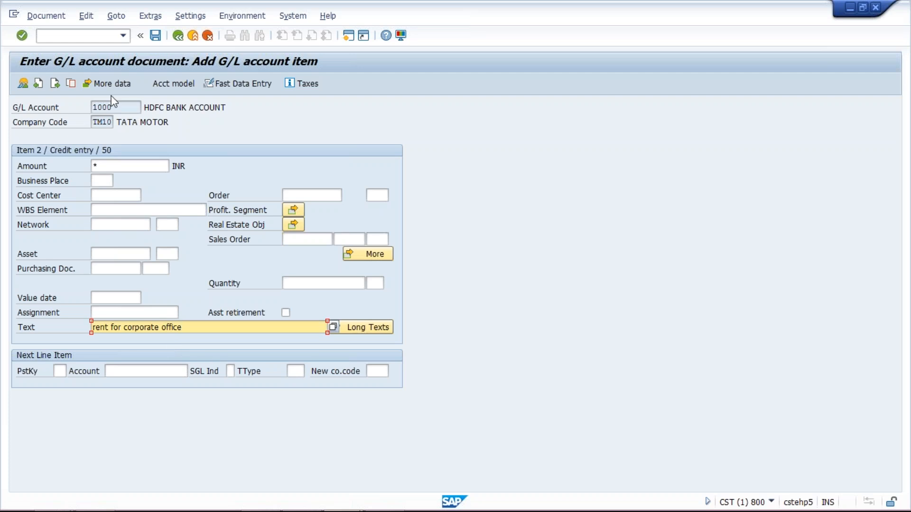
Clear the bank credit item's amount and enter * again
left_click(112, 165)
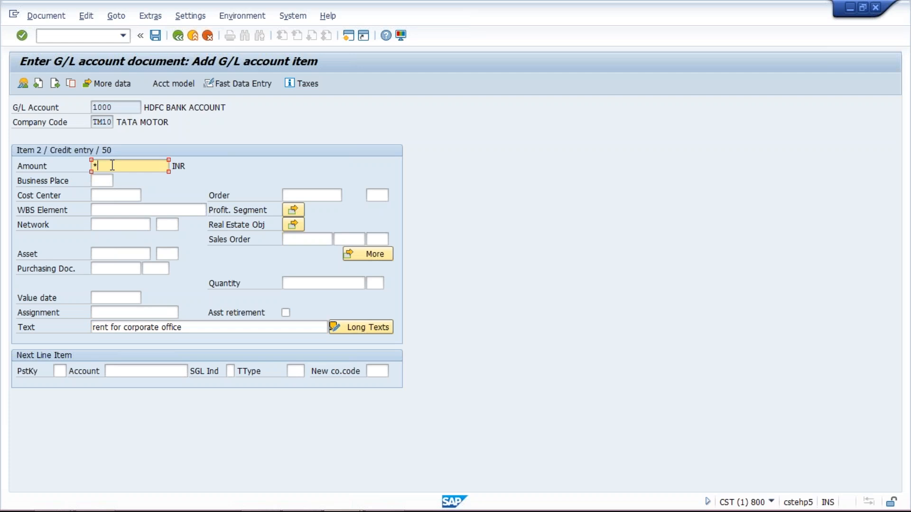
key("BackSpace")
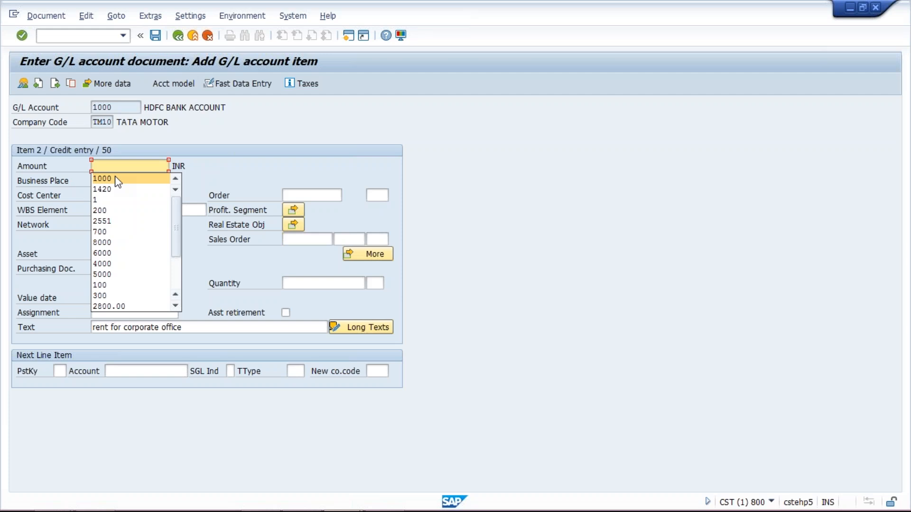
key("BackSpace")
type("+")
type("*")
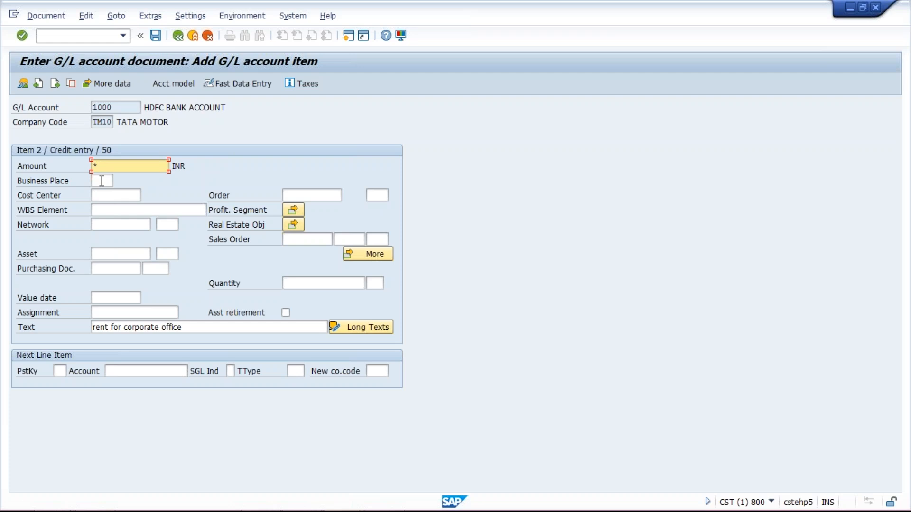
Simulate the document and check the posting keys, accounts and amounts of the rent and bank items
left_click(48, 17)
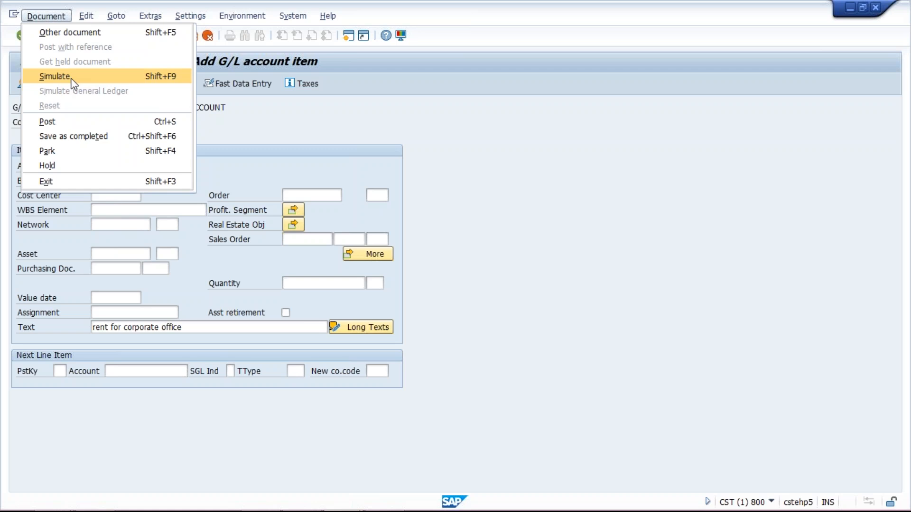
left_click(55, 76)
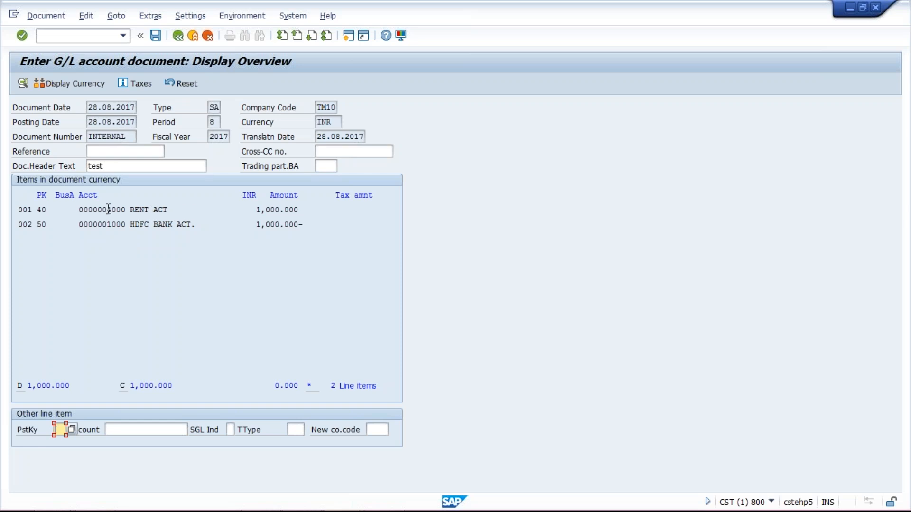
left_click_drag(107, 209, 192, 225)
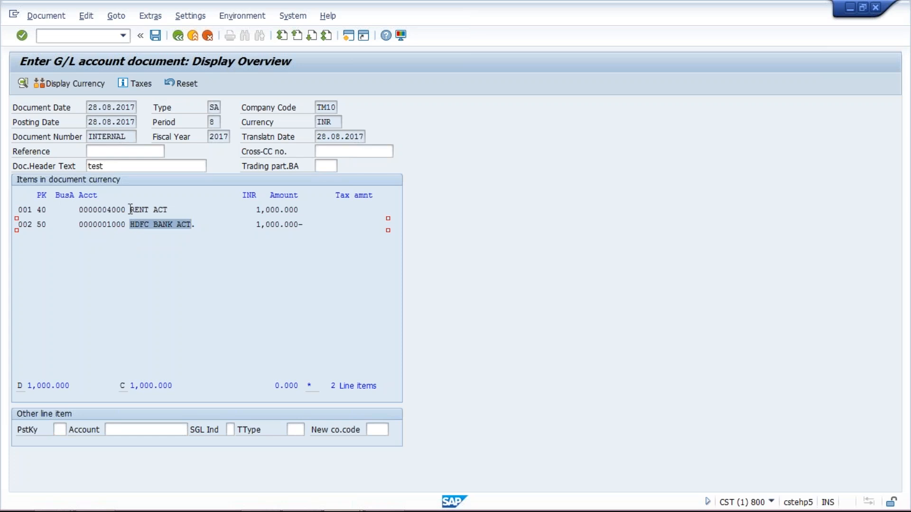
left_click_drag(130, 209, 162, 210)
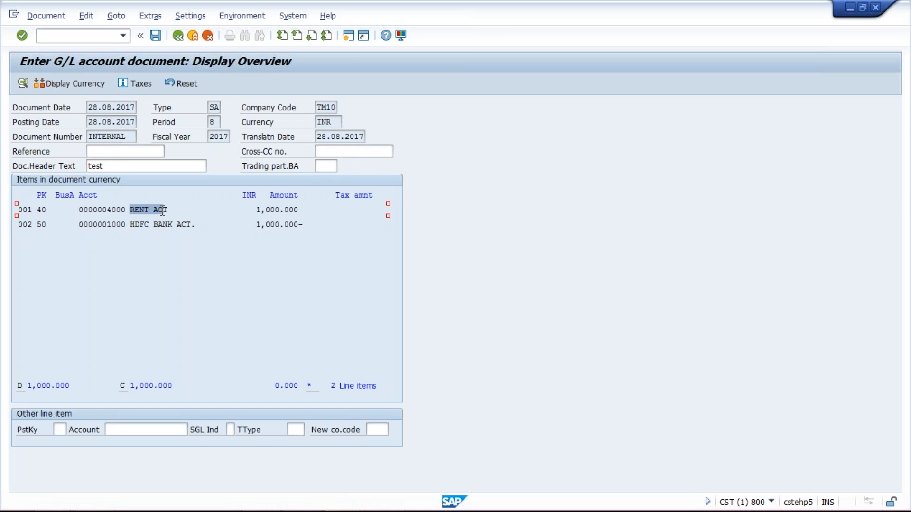
left_click(138, 209)
left_click(41, 210)
left_click(152, 228)
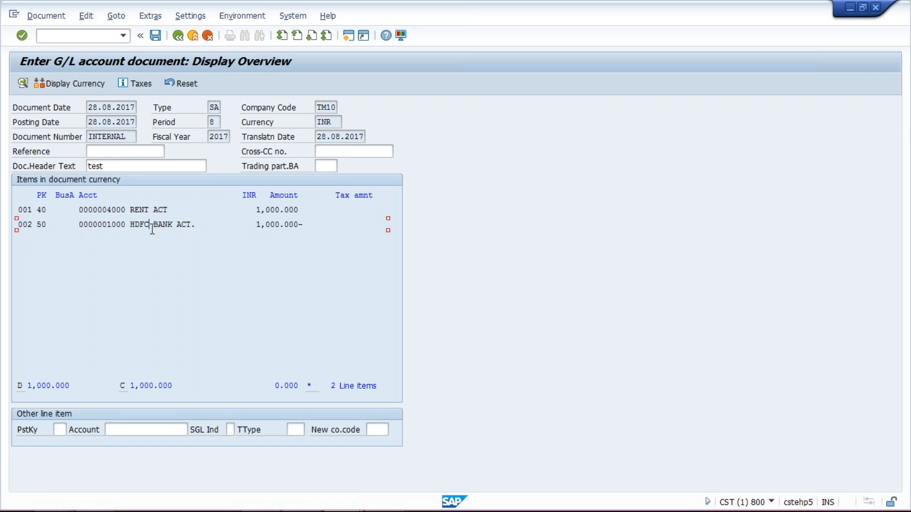
left_click(46, 227)
left_click(302, 210)
left_click(305, 224)
left_click(279, 225)
Check the simulated document's number field and try to post the document
left_click_drag(129, 137, 89, 140)
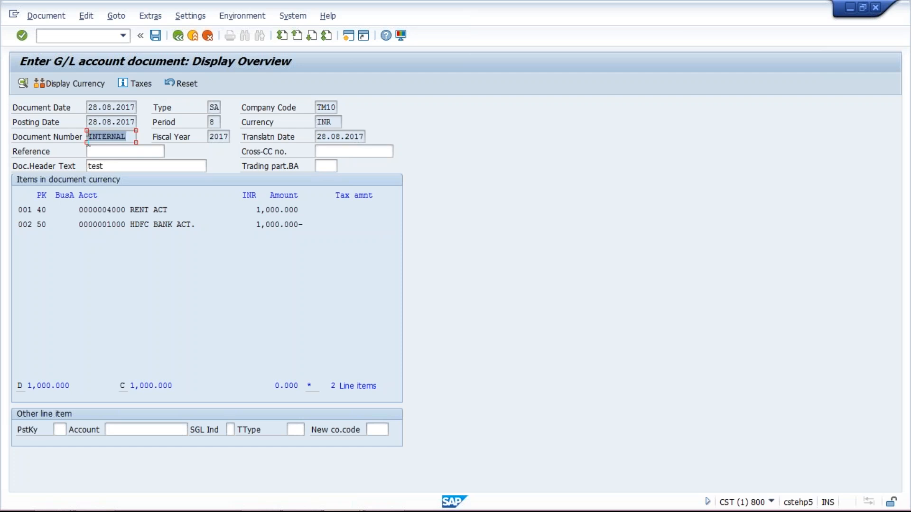
left_click(133, 136)
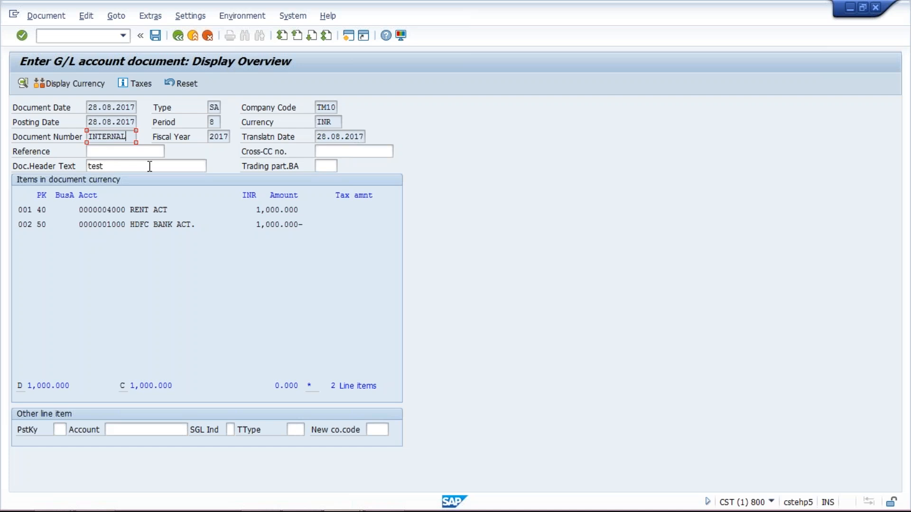
left_click(156, 37)
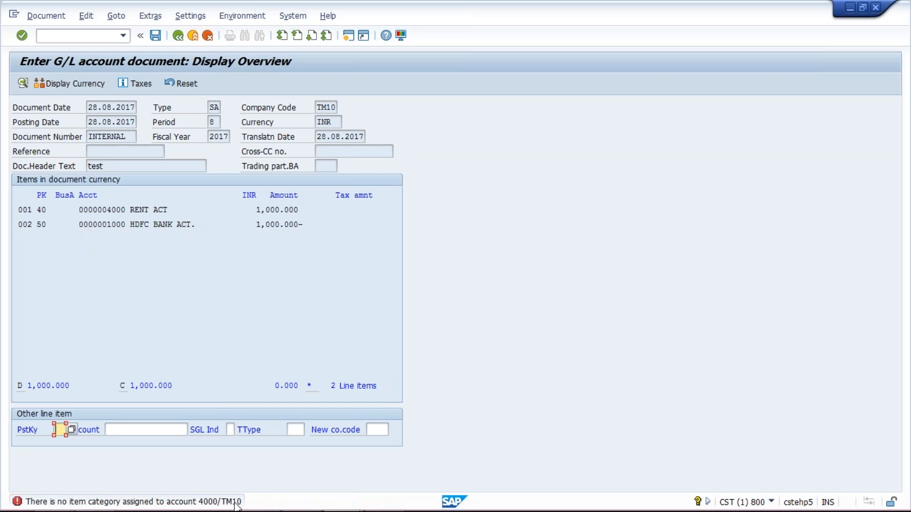
Open a new SAP session and start transaction SPRO
left_click(348, 36)
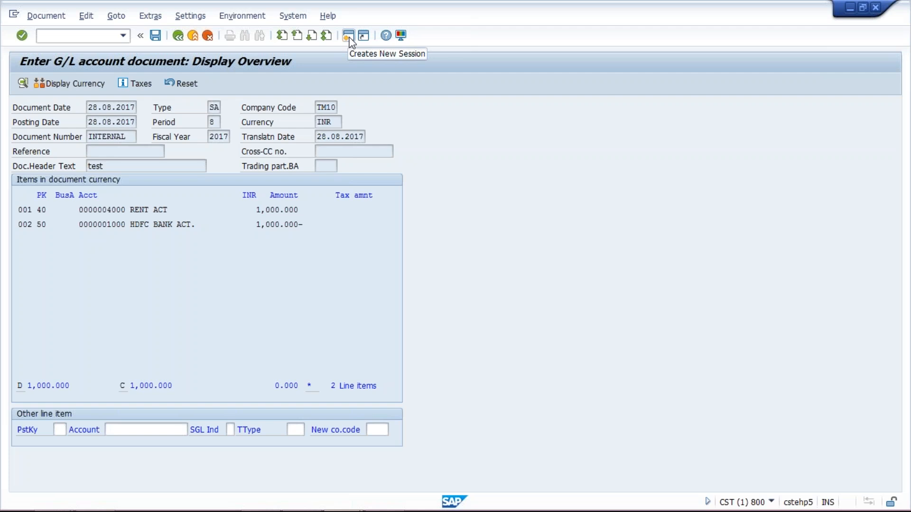
left_click(349, 37)
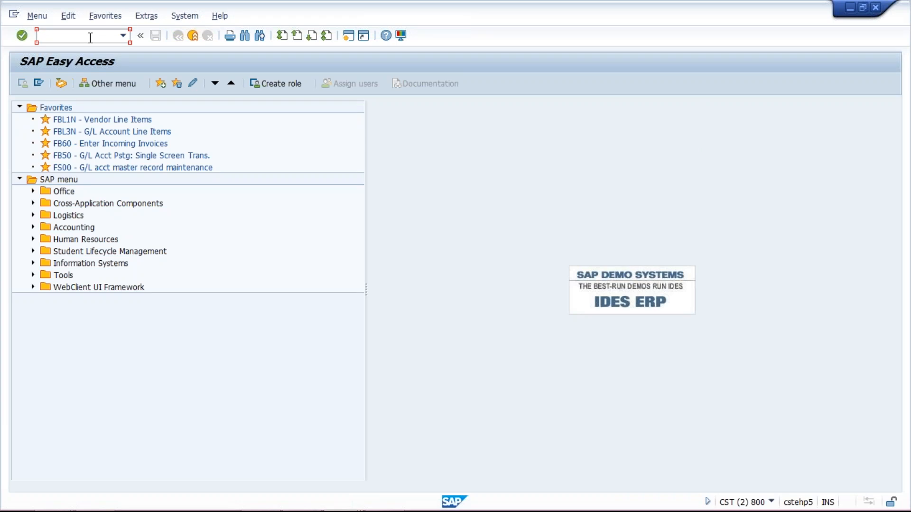
type("SPRO")
key("Return")
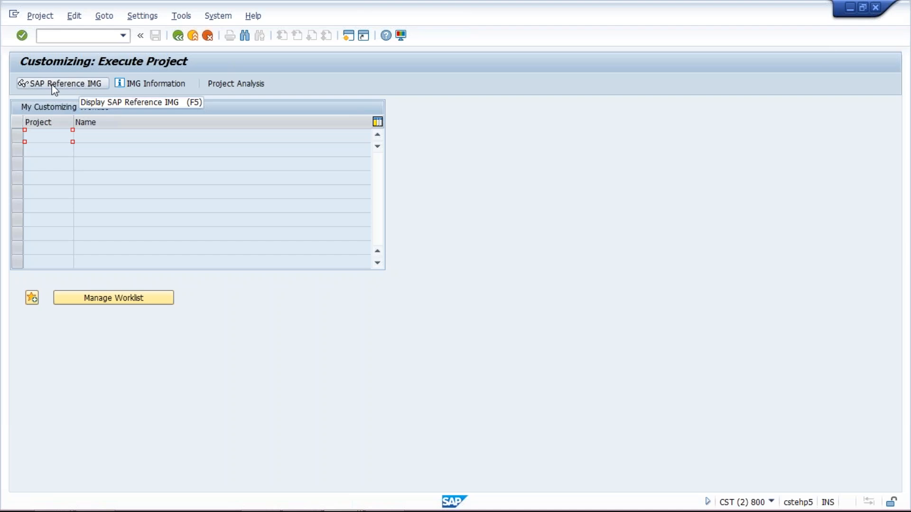
Open the SAP Reference IMG, search its structure for Activate Document Splitting, and execute that activity
left_click(52, 86)
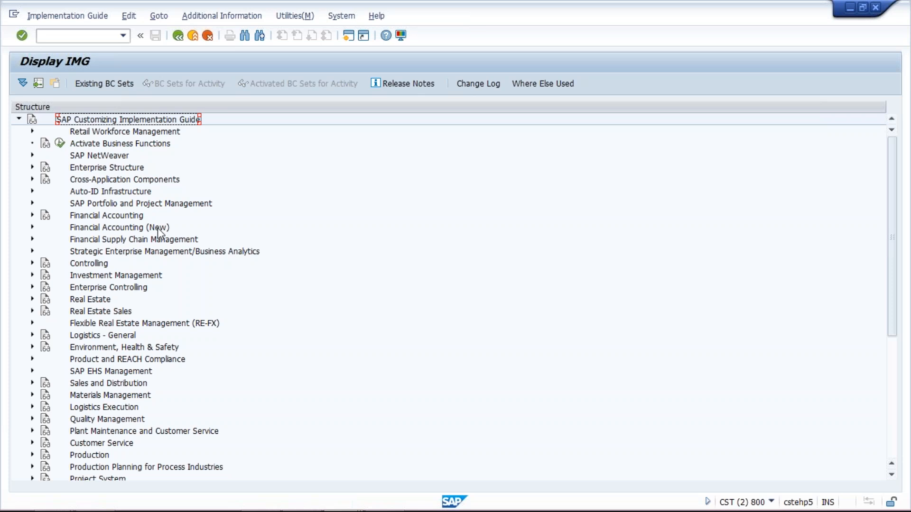
key("ctrl+f")
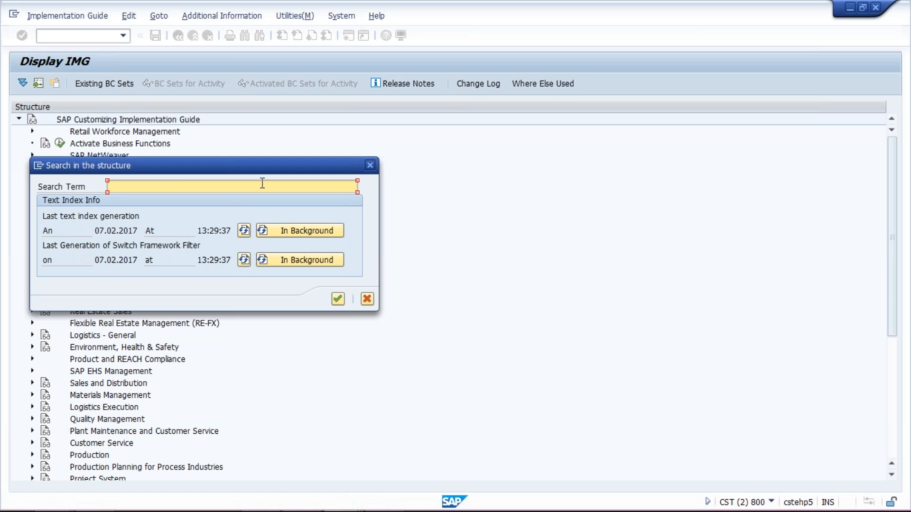
left_click(370, 166)
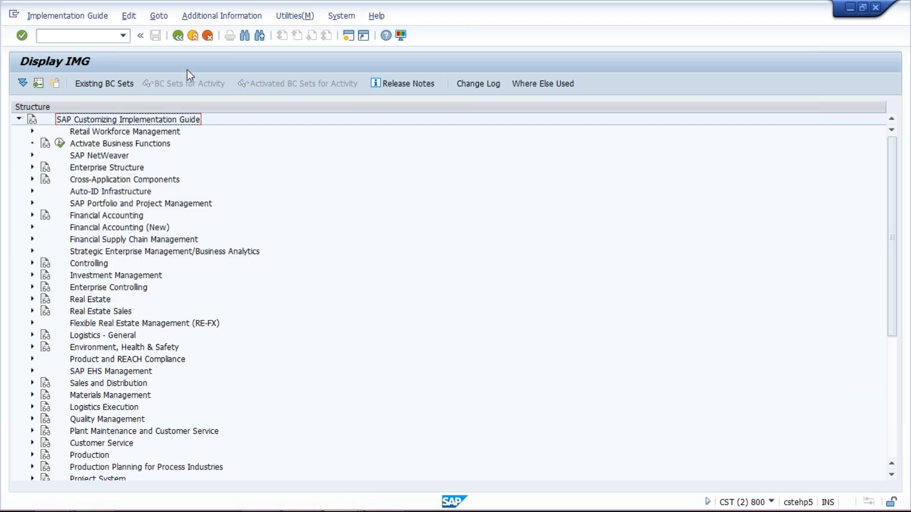
left_click(246, 42)
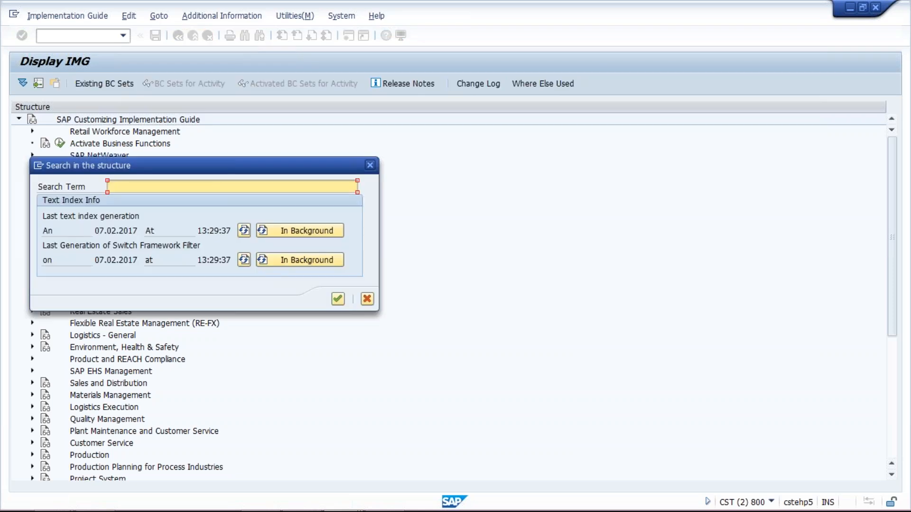
type("ACTIVATE DOCUMENT SPL")
key("Return")
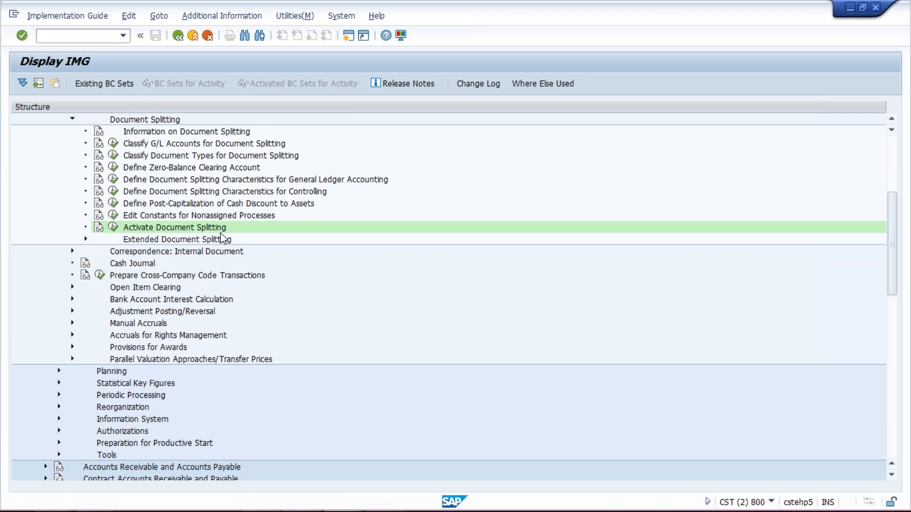
left_click(113, 228)
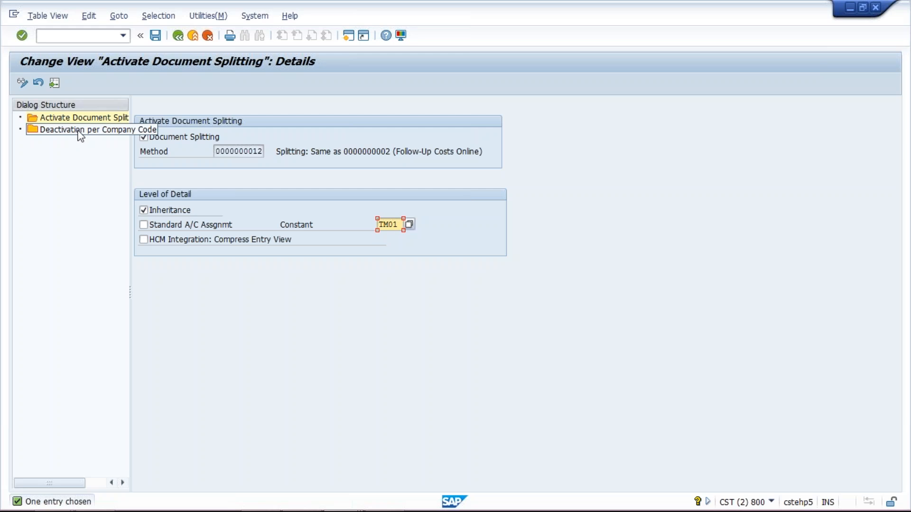
Open the Deactivation per Company Code view and position the list at company code TM10
double_click(94, 130)
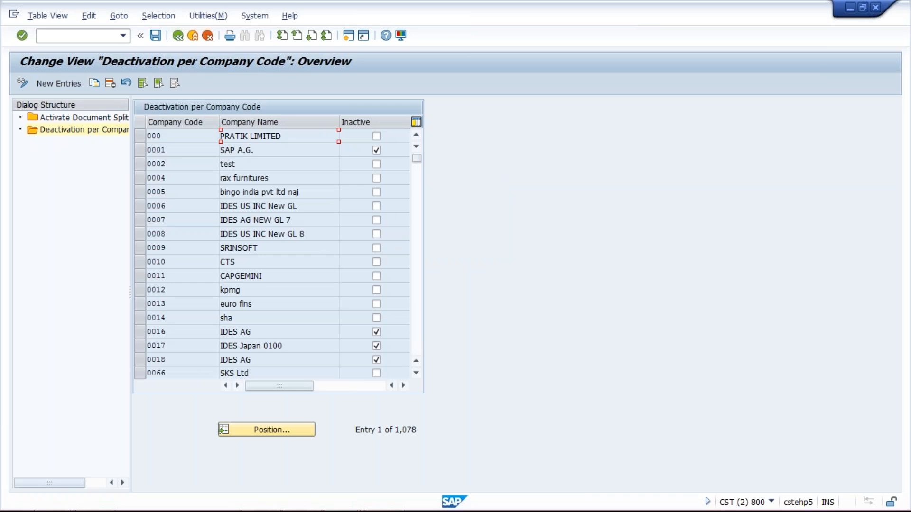
left_click(266, 434)
type("TM10")
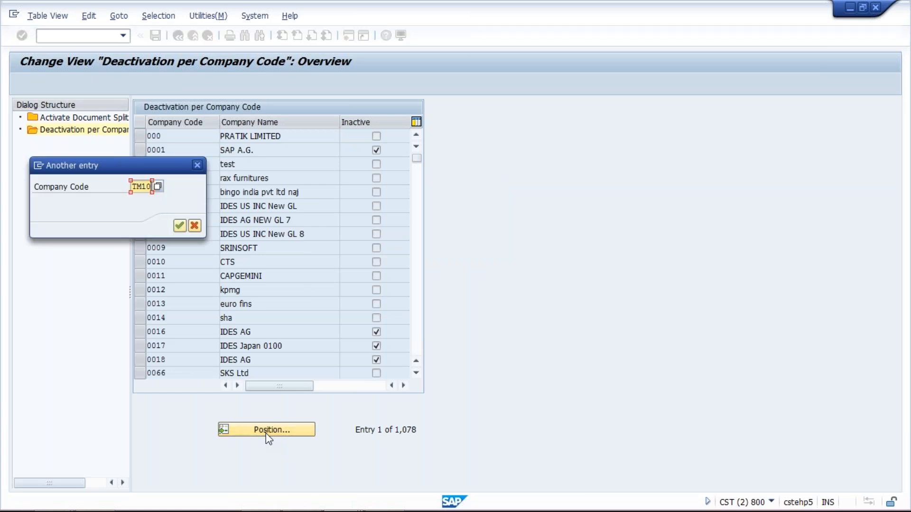
key("Return")
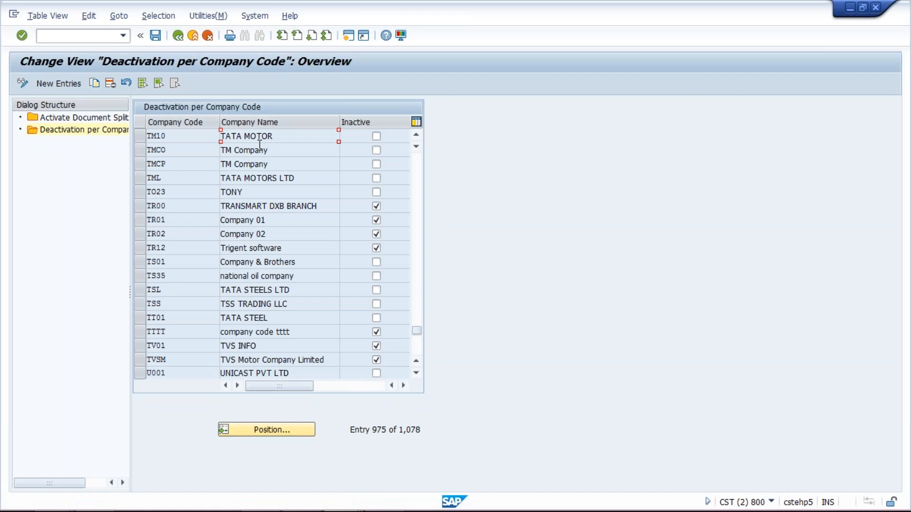
Mark company code TM10 as inactive for document splitting and save it to the proposed TATA MOTOR customizing request
left_click(137, 139)
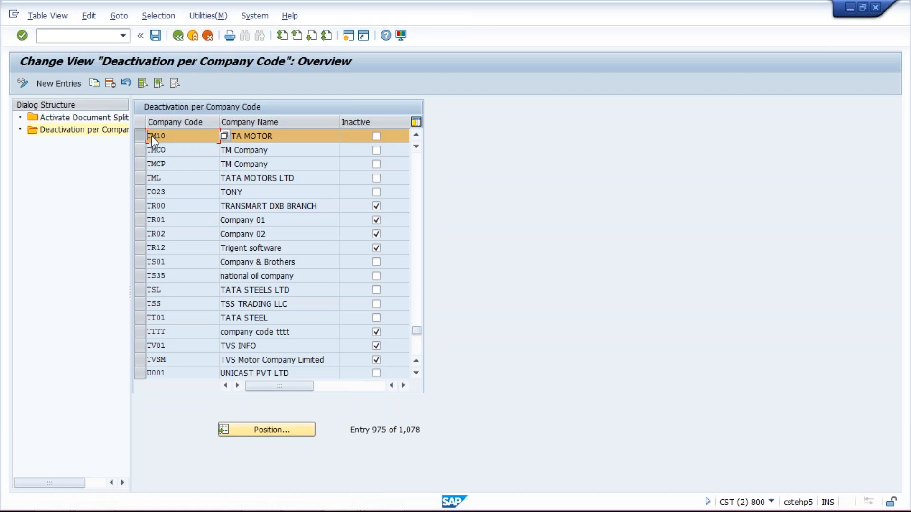
left_click(376, 136)
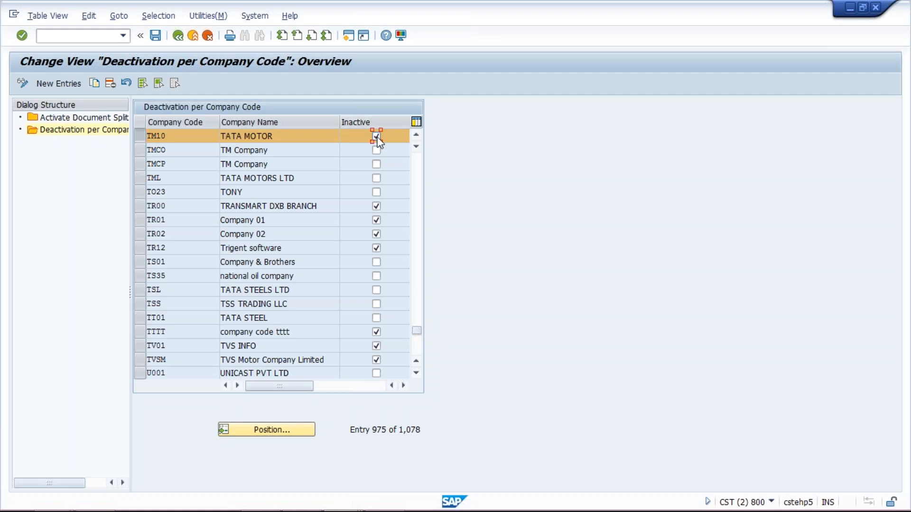
left_click(155, 36)
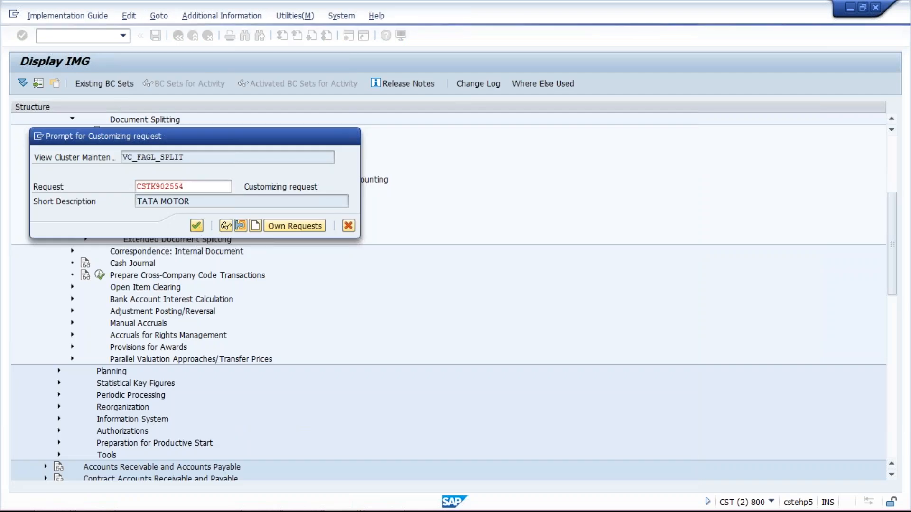
left_click(196, 226)
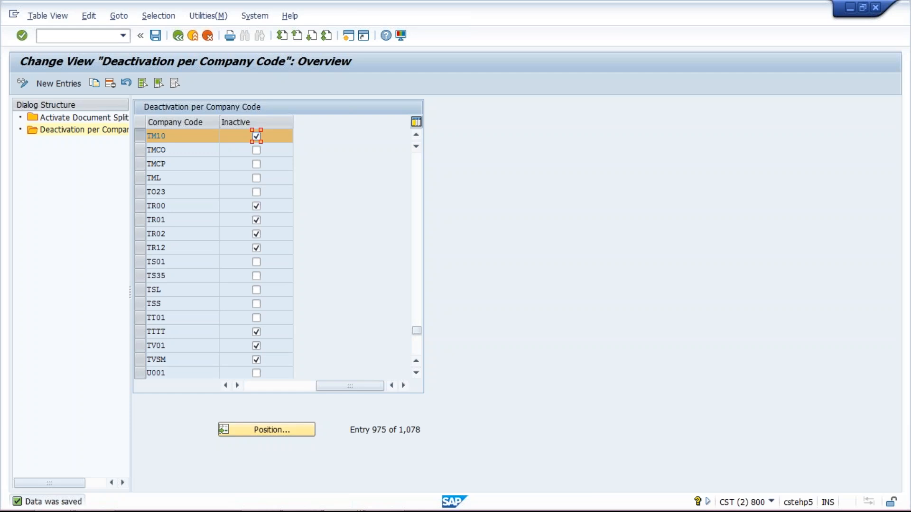
Switch back to the Enter G/L account document session and try to post the rent and bank entry again
left_click(75, 36)
mouse_move(190, 500)
left_click(347, 499)
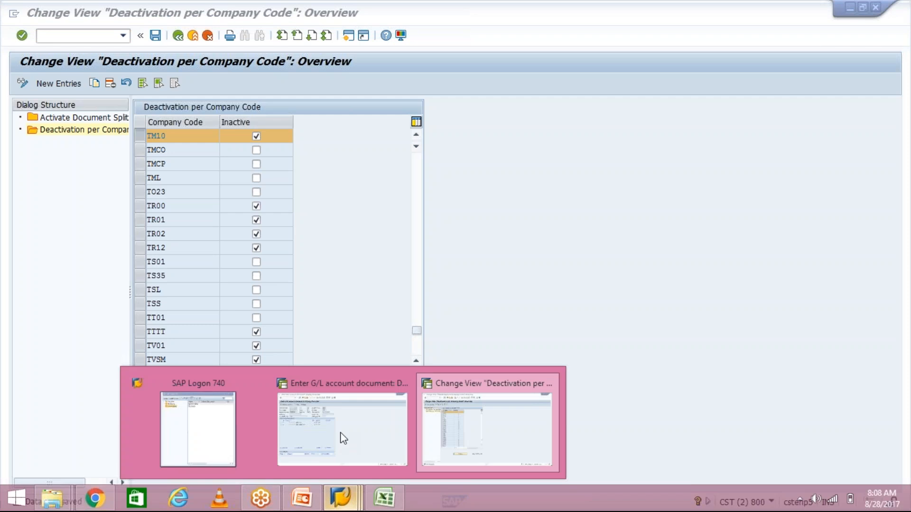
left_click(340, 432)
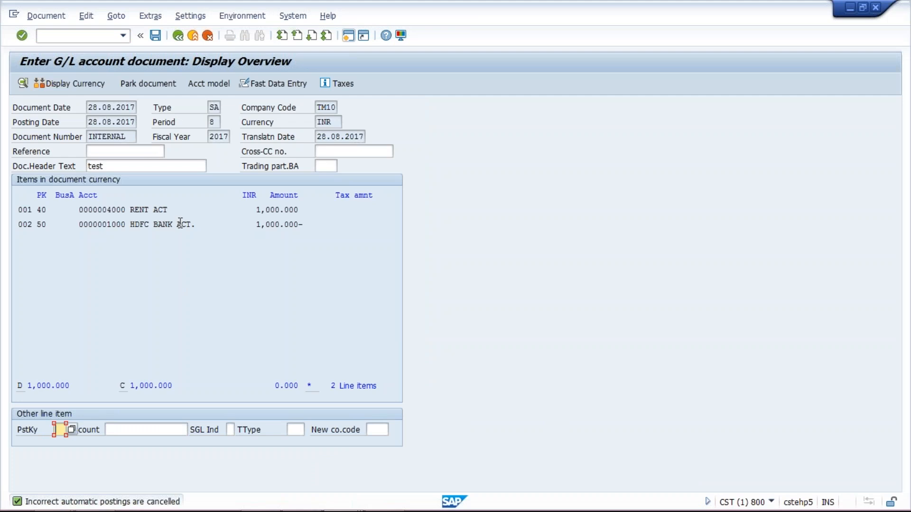
left_click(155, 38)
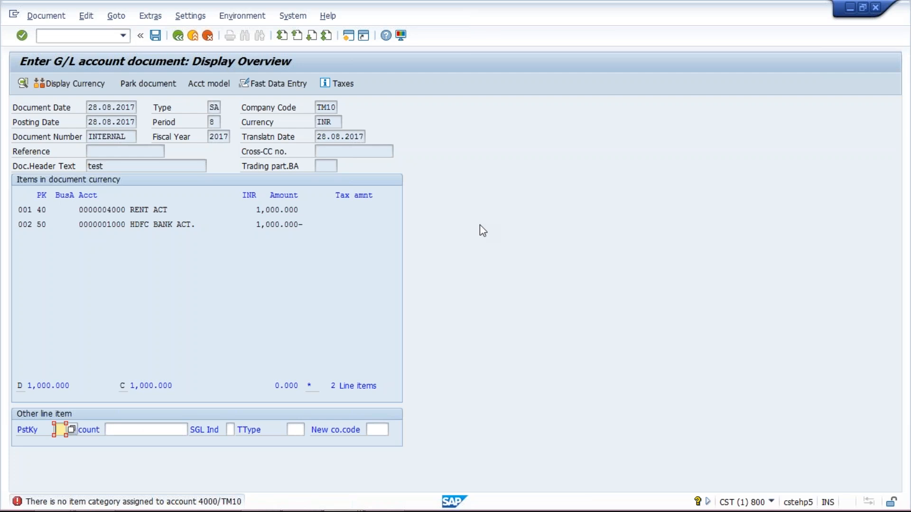
Restart transaction F-02 in the same session, abandoning the current document
left_click(124, 35)
left_click(105, 59)
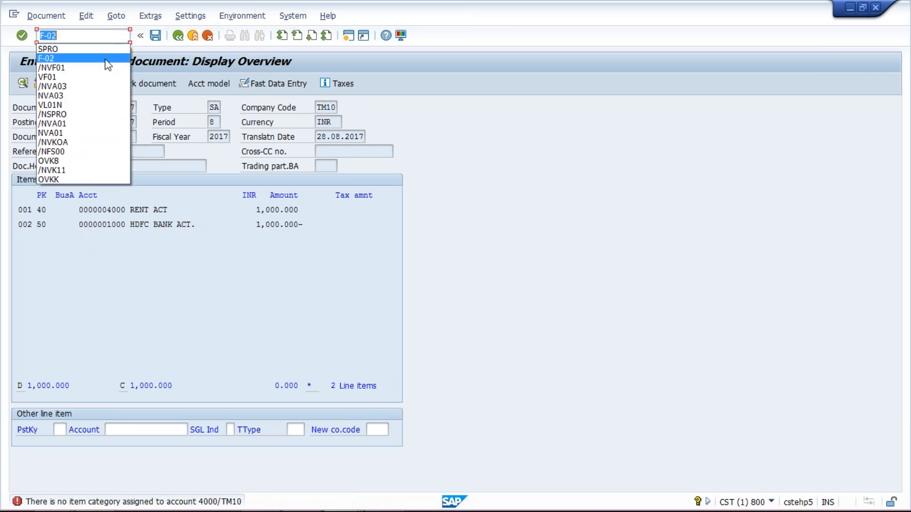
key("Home")
type("/")
key("Return")
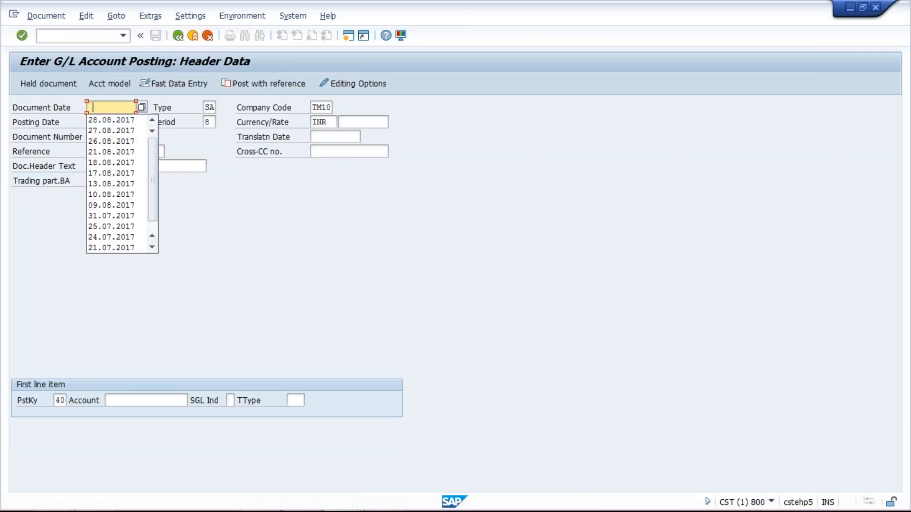
Set the document date to 28.08.2017 and enter account 4000 for the first line item with posting key 40
left_click(127, 121)
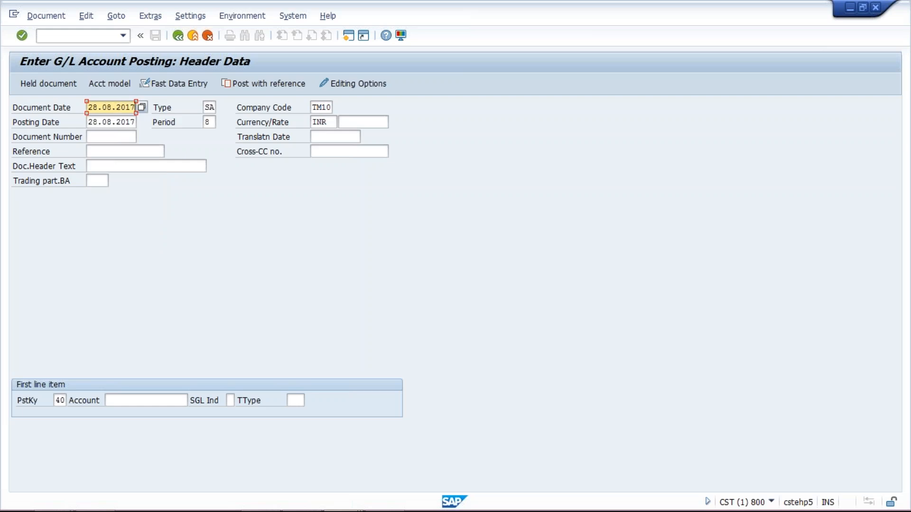
left_click(159, 403)
key("Down")
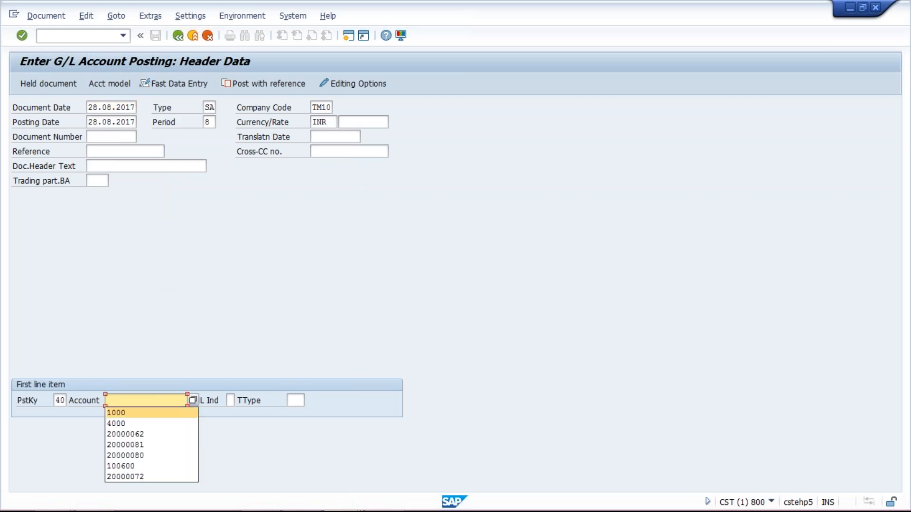
left_click(167, 423)
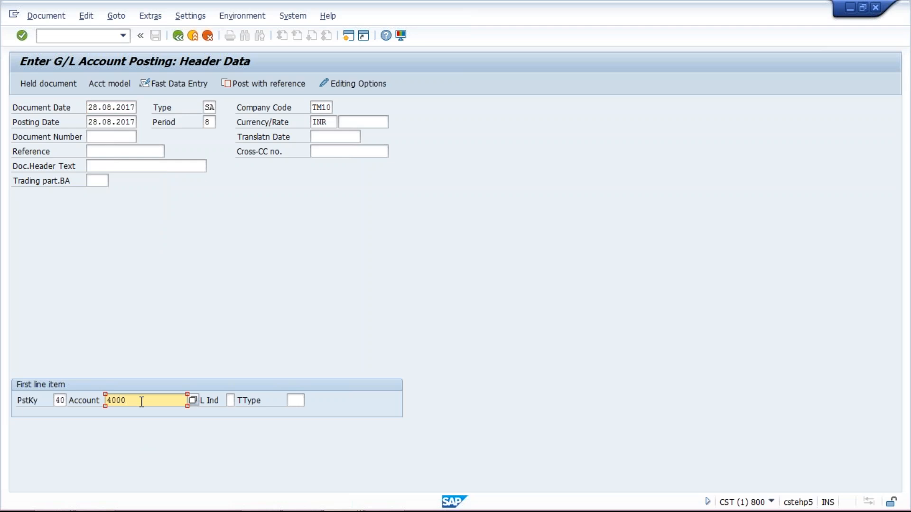
key("Return")
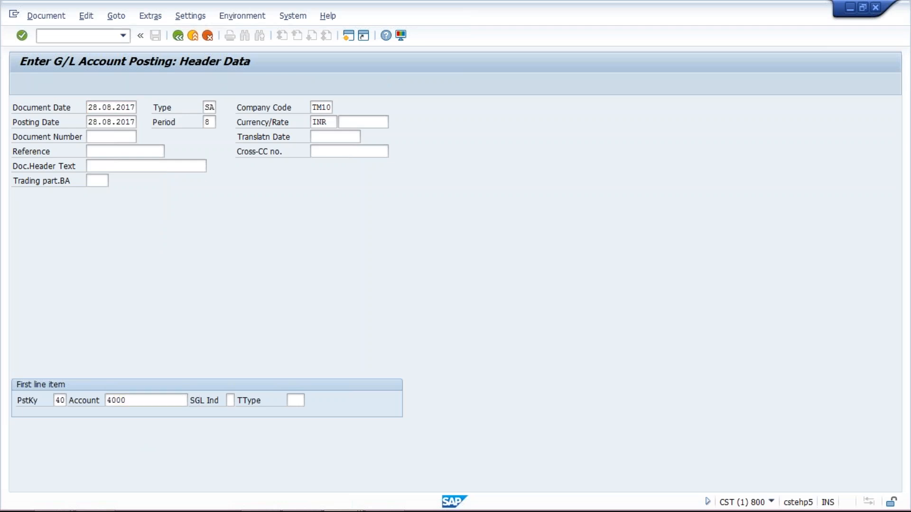
Set the rent debit item's amount to 1000 and its text to "rent for corporate office"
left_click(133, 166)
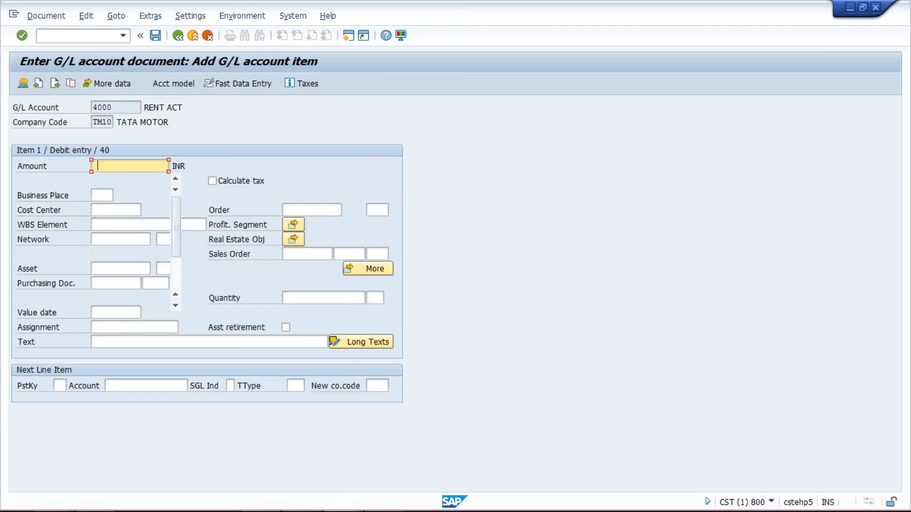
left_click(137, 190)
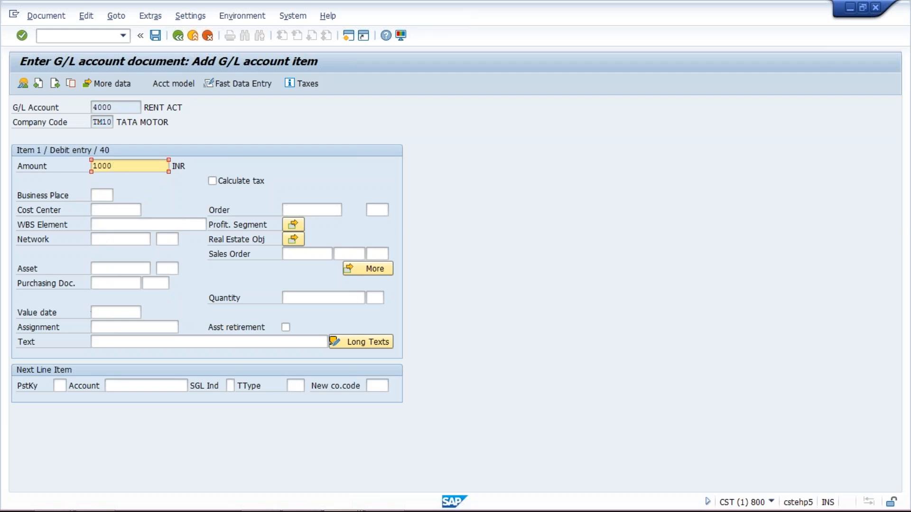
left_click(111, 340)
left_click(111, 339)
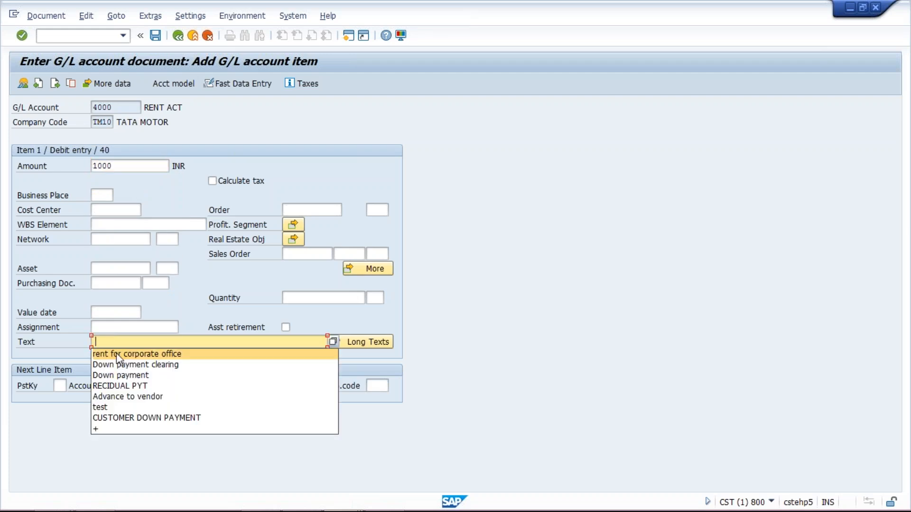
left_click(116, 354)
Add the next line item with posting key 50 and account 1000
left_click(60, 386)
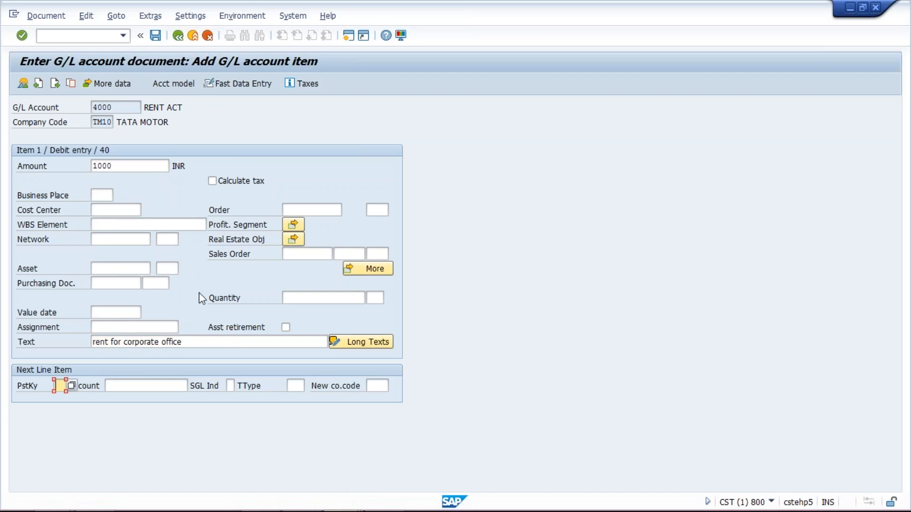
type("50")
left_click(160, 386)
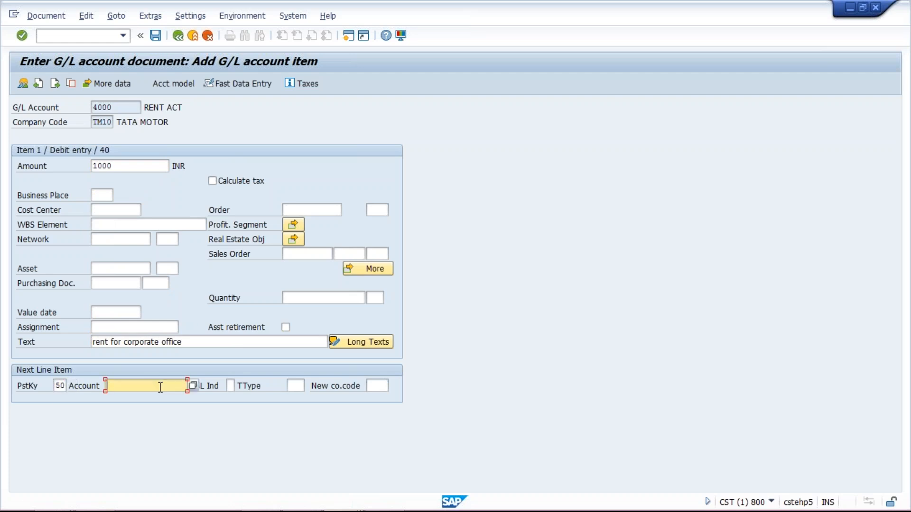
left_click(159, 385)
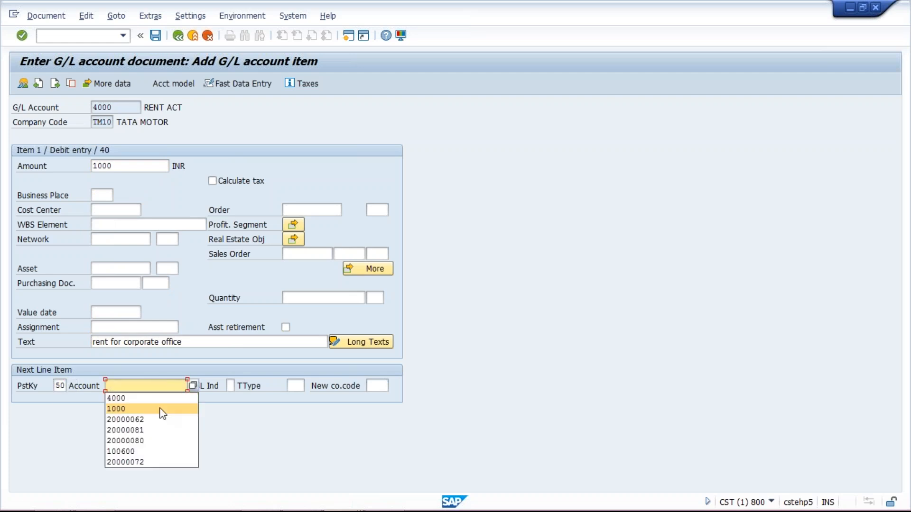
left_click(162, 409)
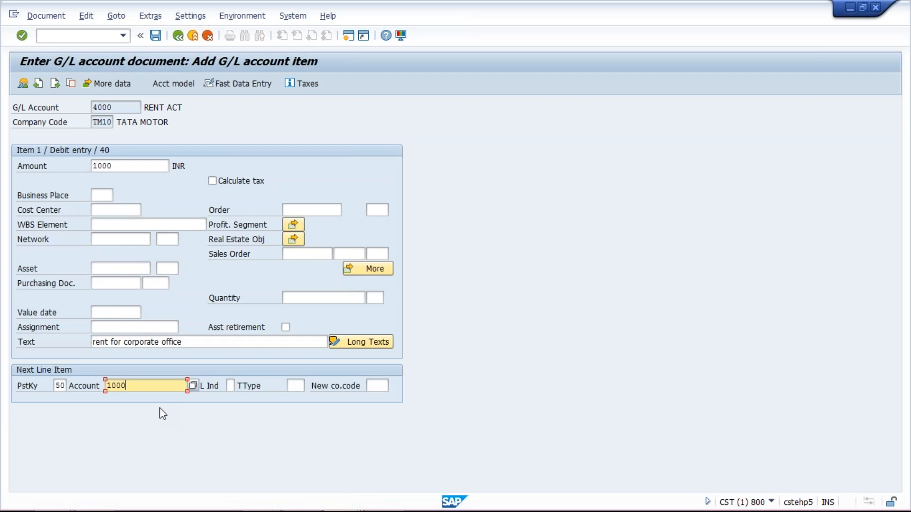
key("Return")
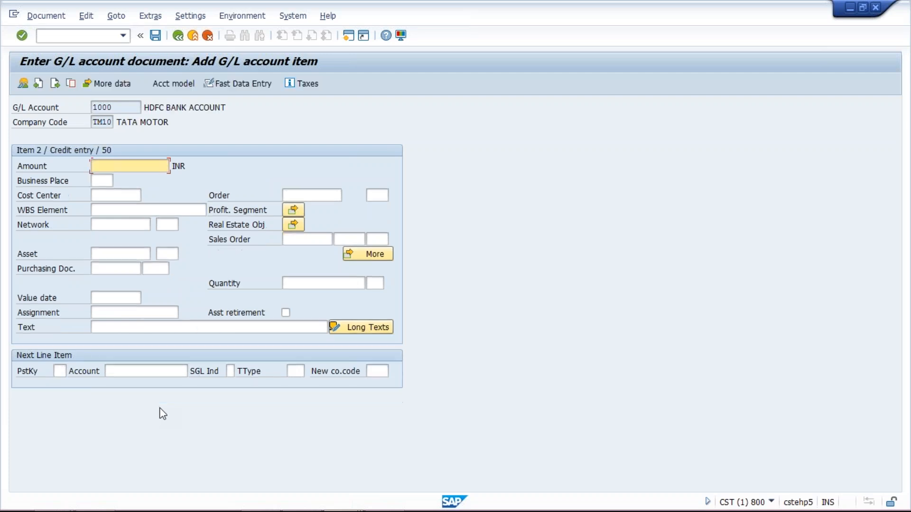
Set the bank credit item's amount to 1000 and its text to +, and simulate the document
left_click(126, 166)
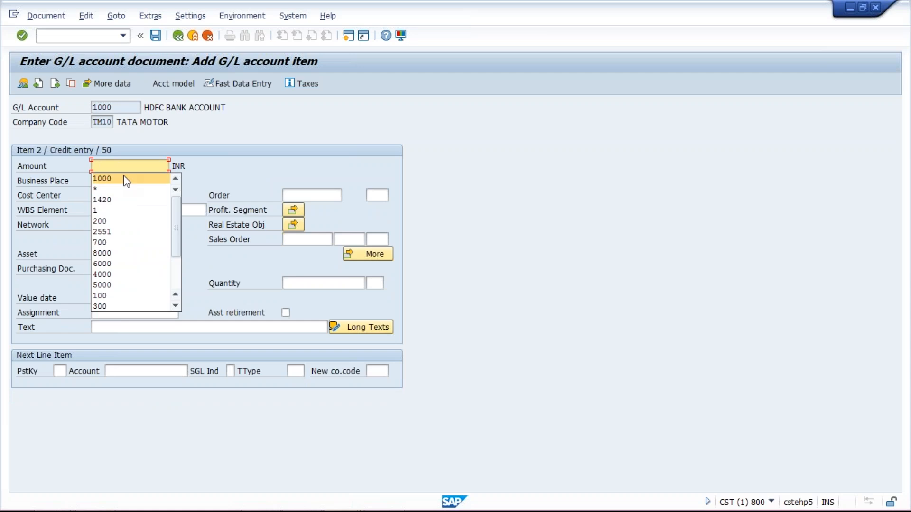
left_click(127, 179)
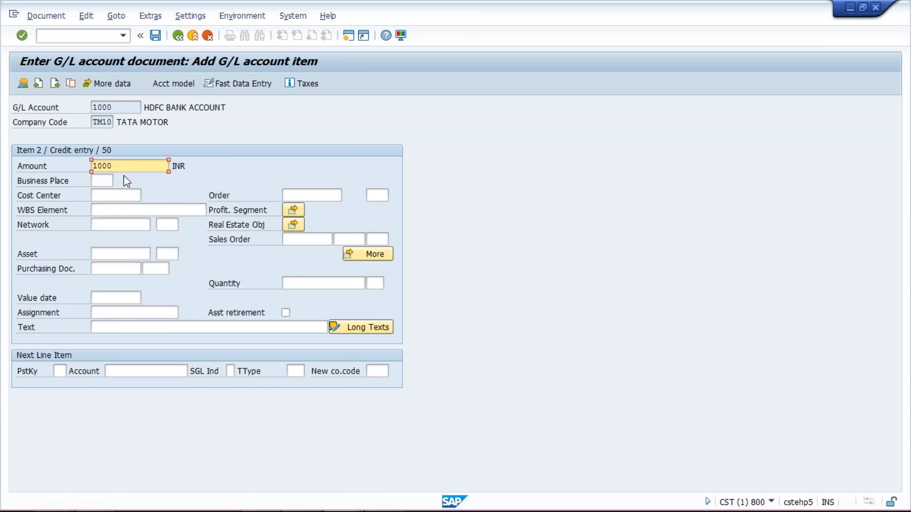
left_click(95, 327)
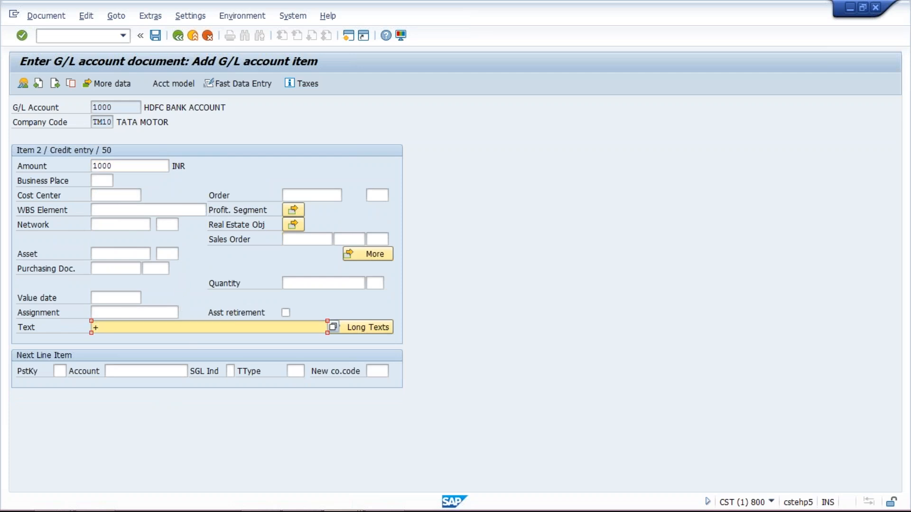
left_click(46, 17)
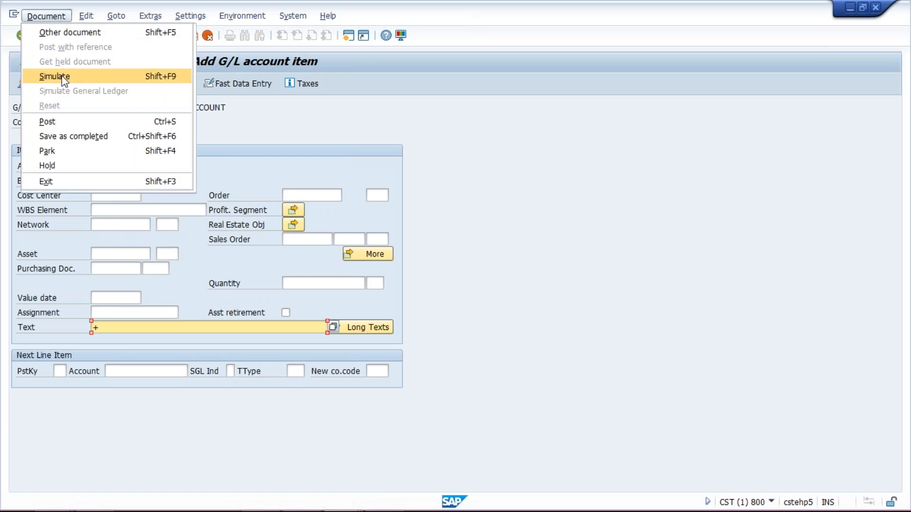
left_click(45, 130)
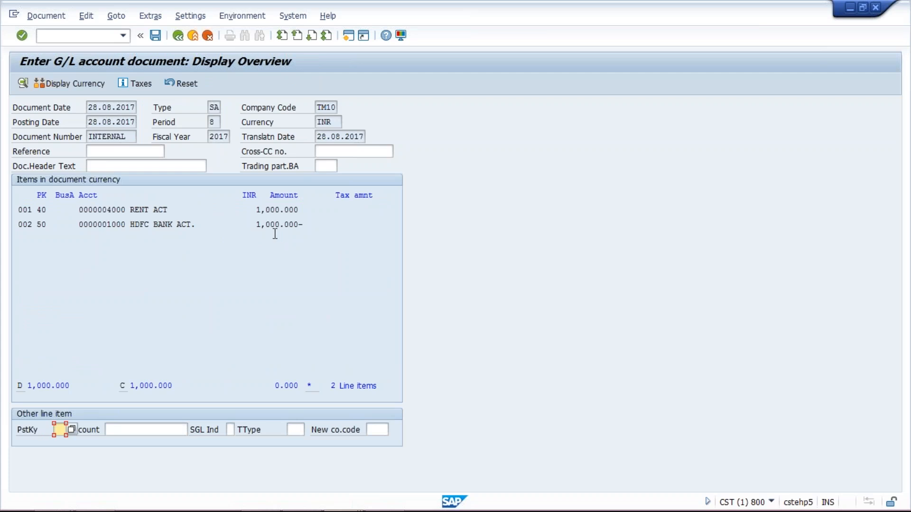
Try to post the document, and switch to the document splitting session to open transaction OKKP
left_click(154, 36)
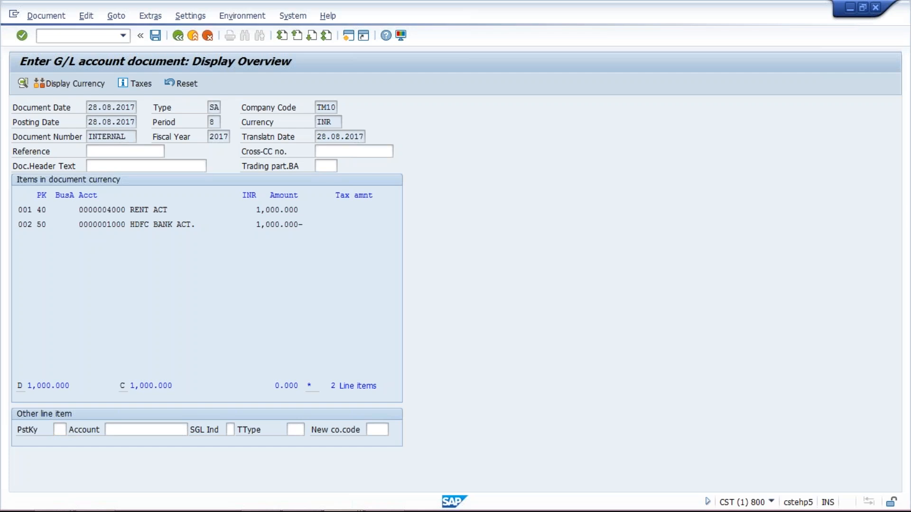
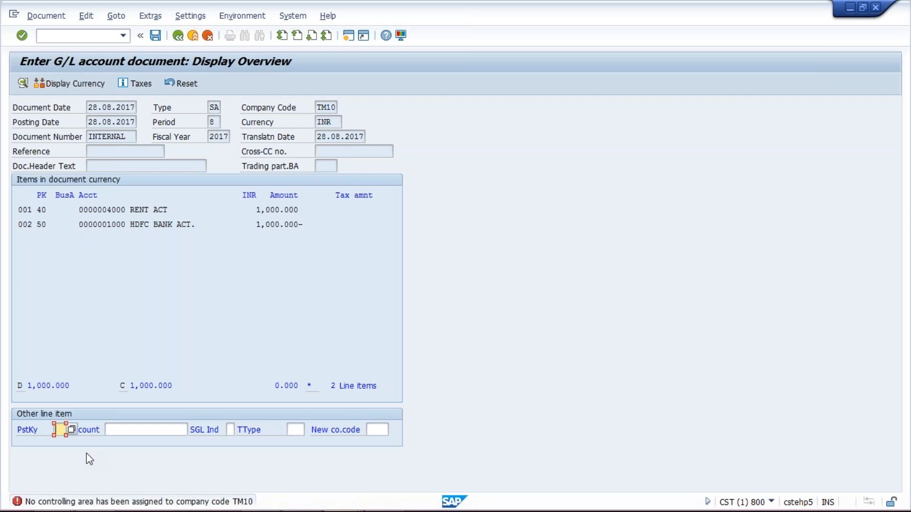
mouse_move(338, 499)
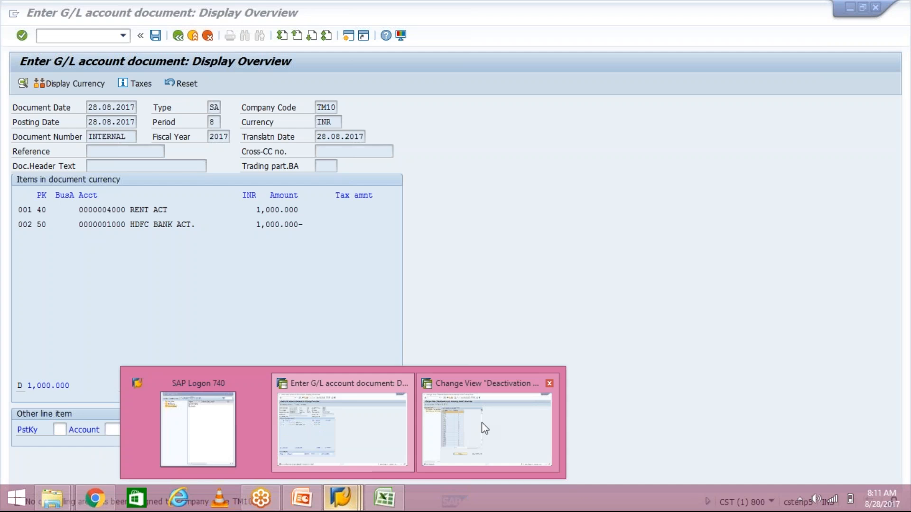
left_click(484, 428)
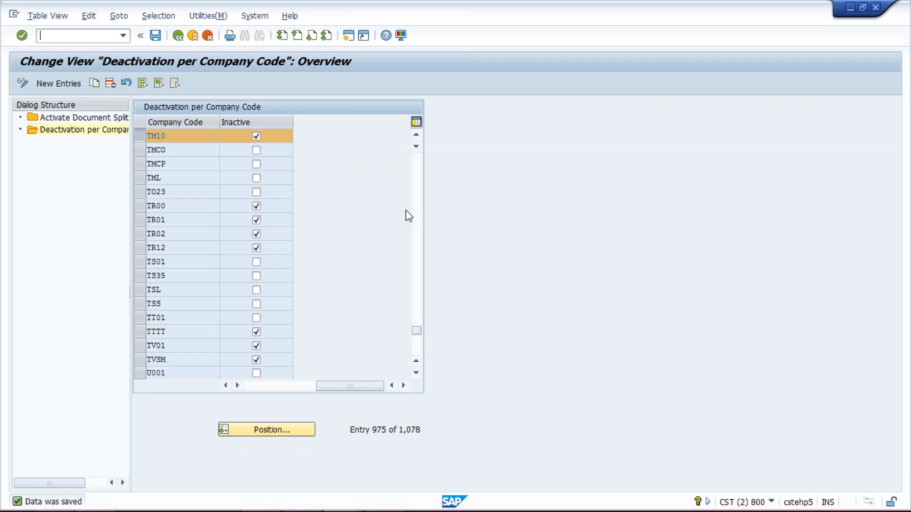
left_click(72, 34)
type("/NOKKP")
key("Return")
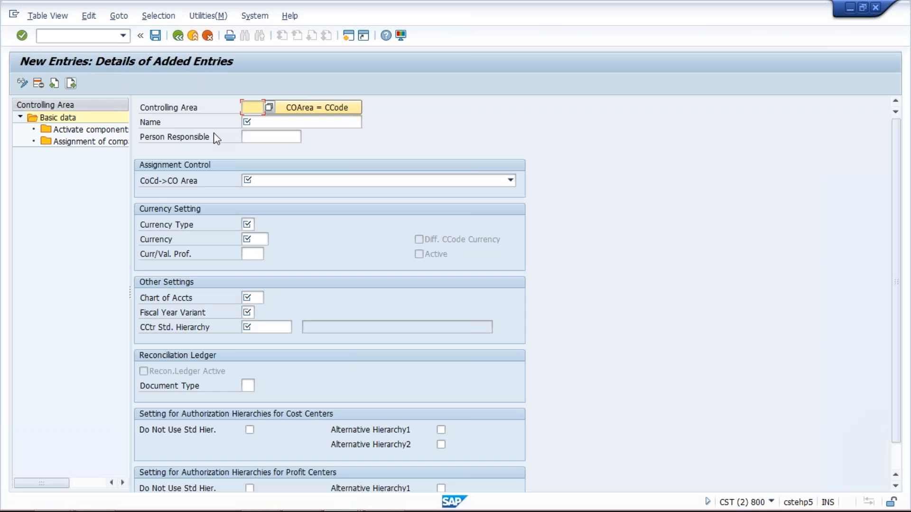
Enter a new controlling area TM10 named TM CO REA and adopt the data of company code TM10
type("T")
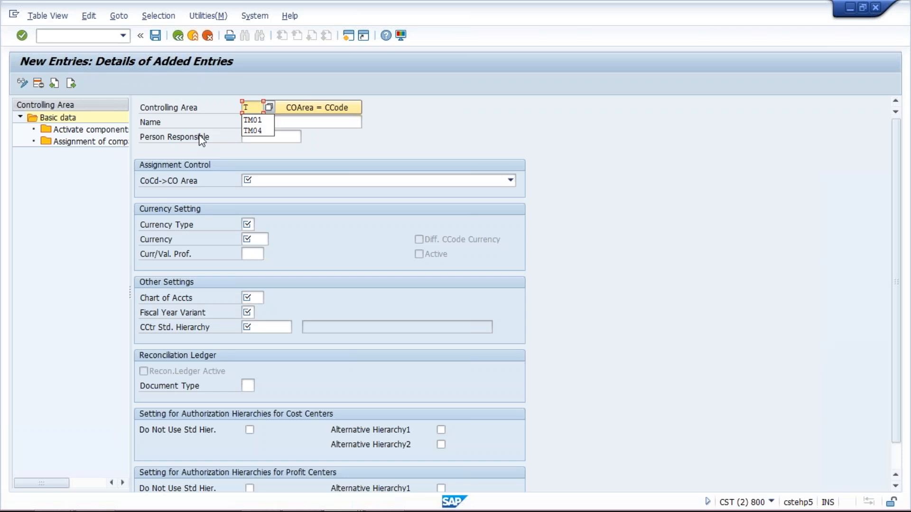
type("M10")
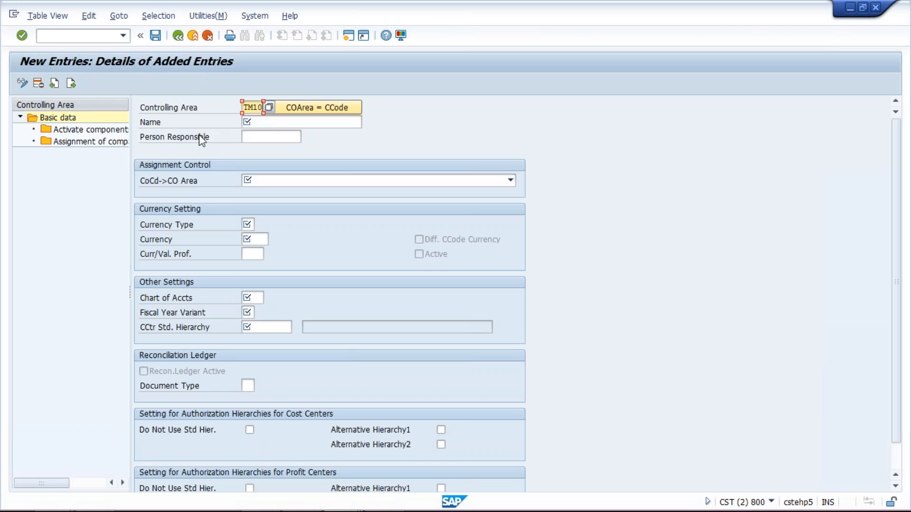
left_click(274, 125)
type("TM CO REA")
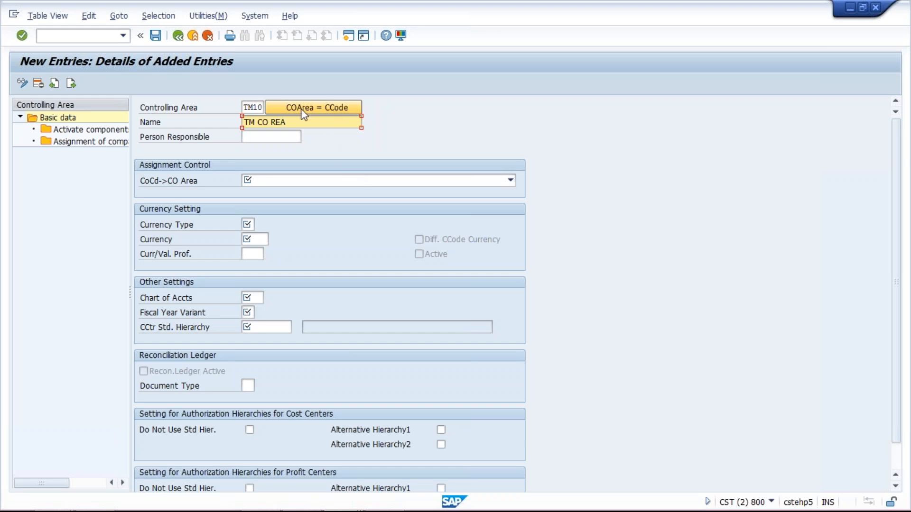
left_click(330, 109)
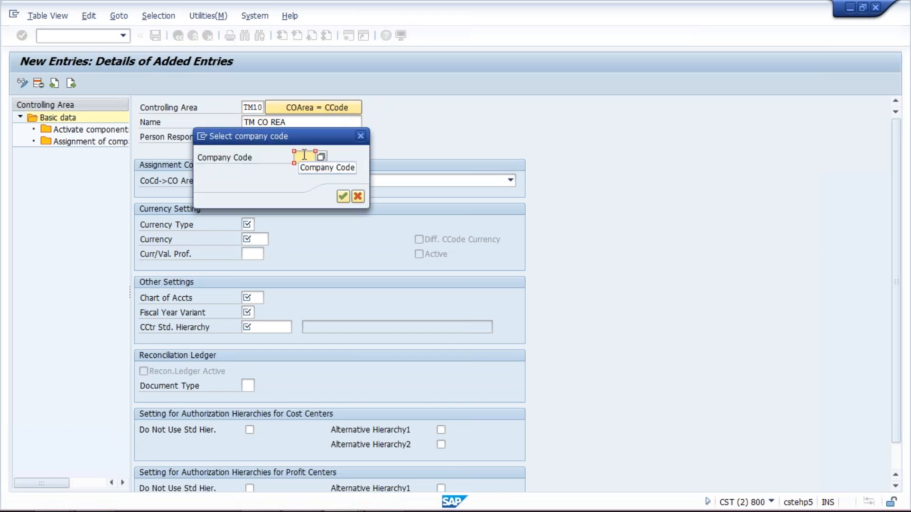
type("TM10")
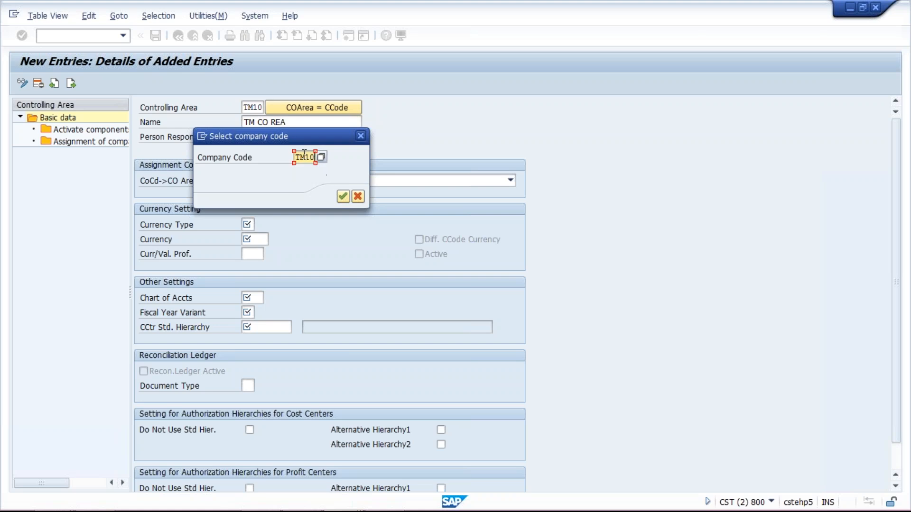
key("Return")
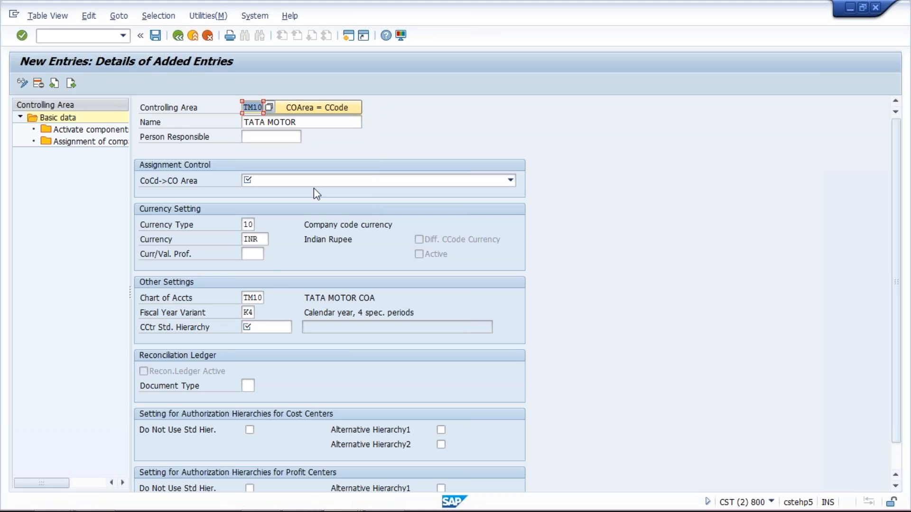
Set the assignment control to "Controlling area same as company code" and create TM10 as the cost center standard hierarchy
left_click(331, 184)
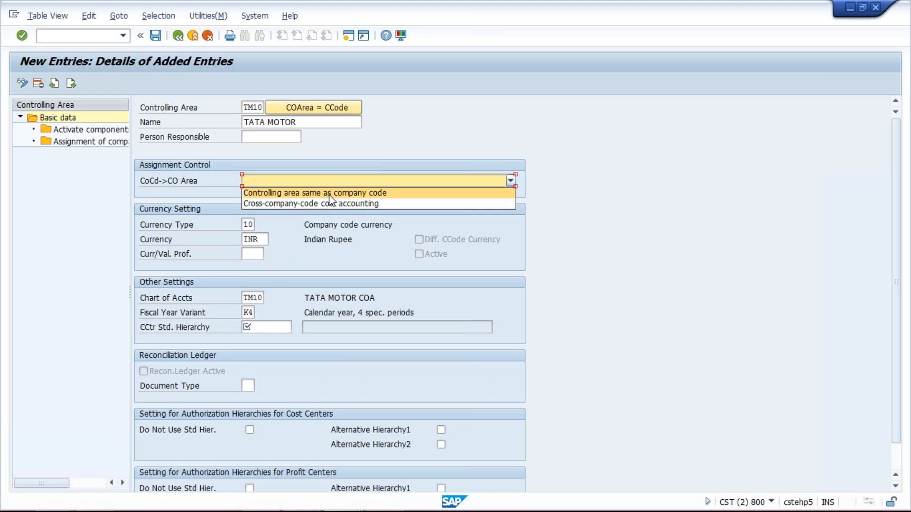
left_click(329, 193)
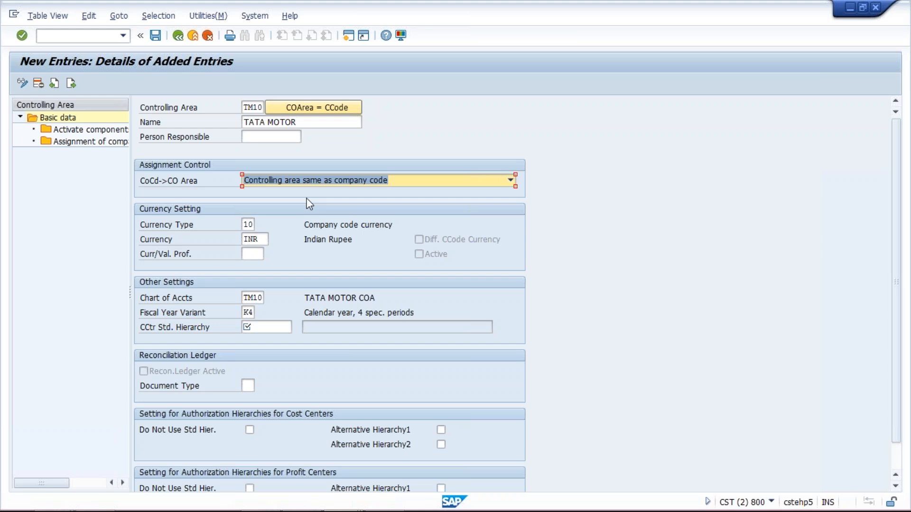
left_click(263, 326)
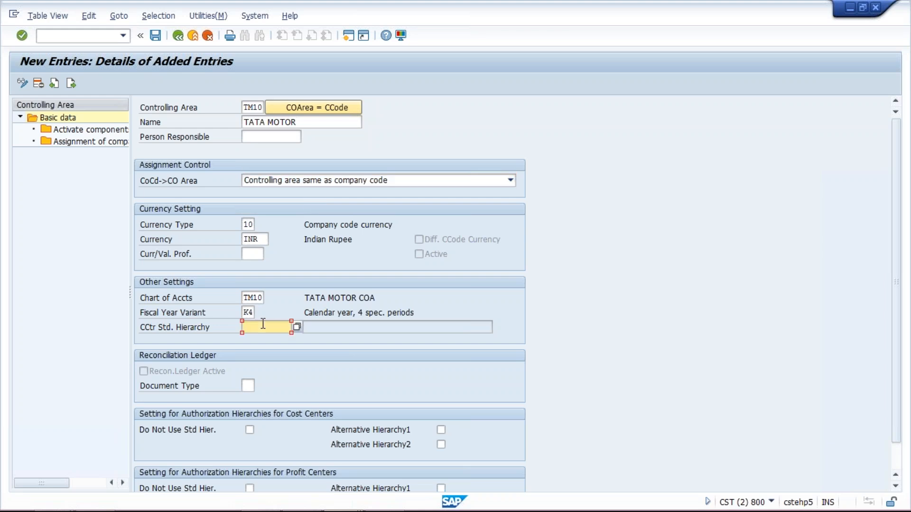
key("shift+Tab")
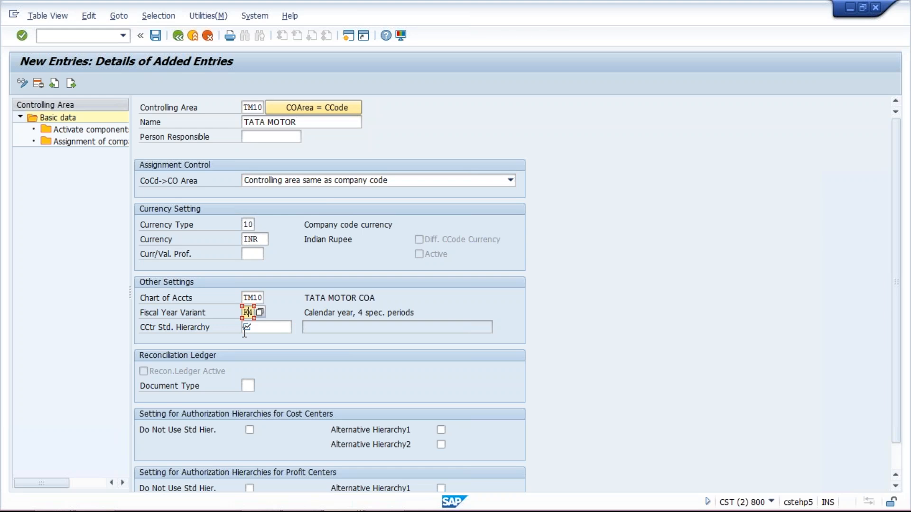
left_click(244, 331)
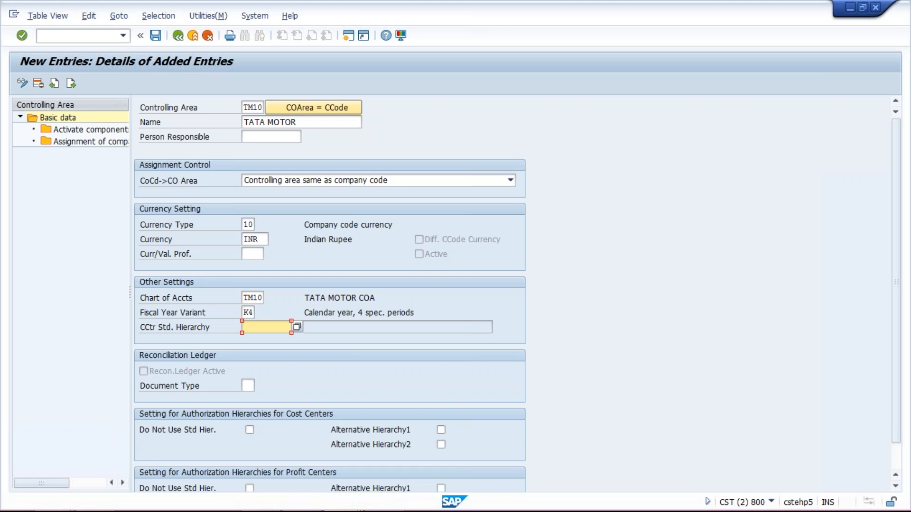
type("TM10")
key("Return")
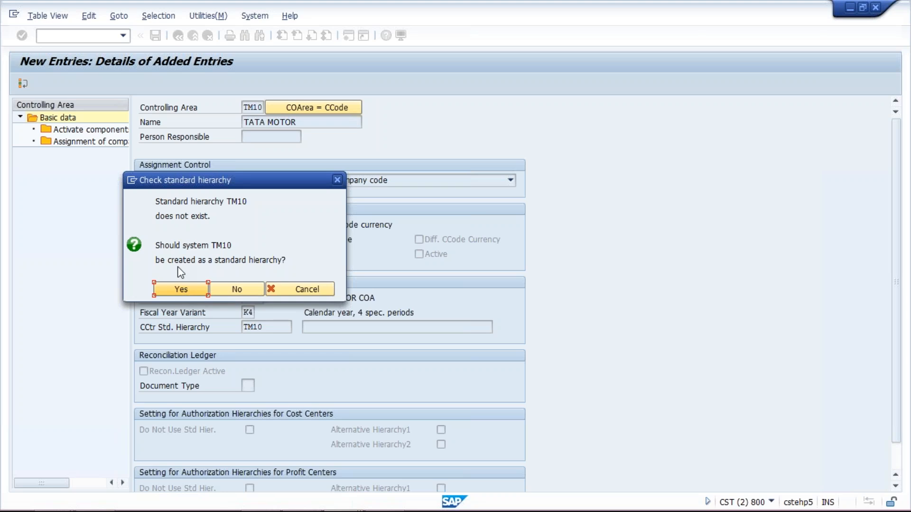
left_click(190, 293)
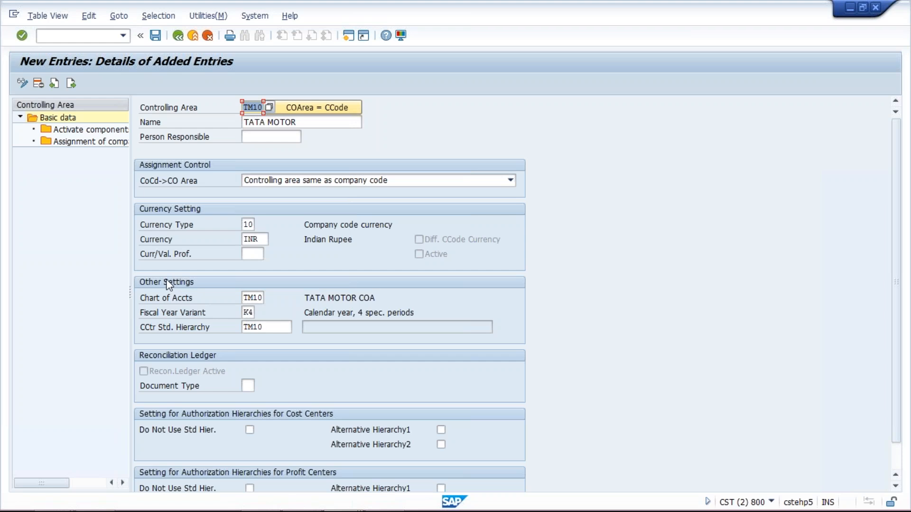
Assign company code TM10 to controlling area TM10 and try to open its component activation settings
double_click(76, 142)
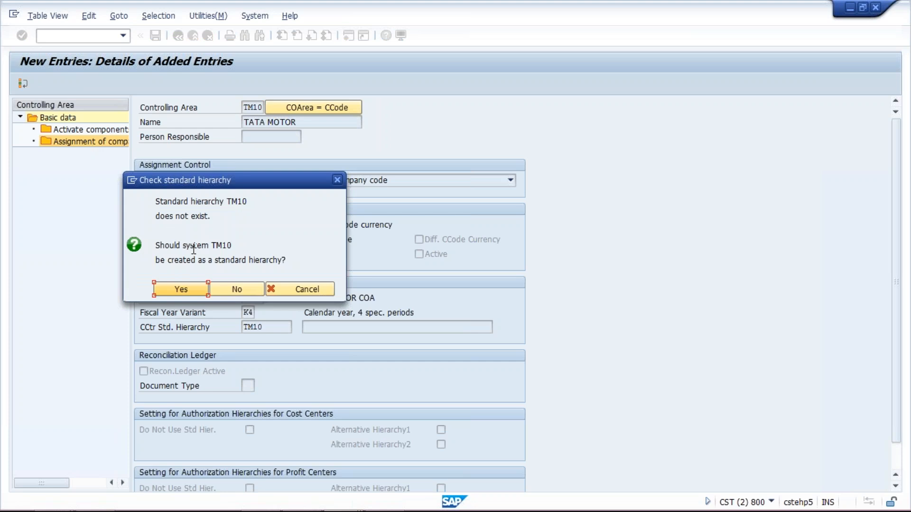
left_click(185, 291)
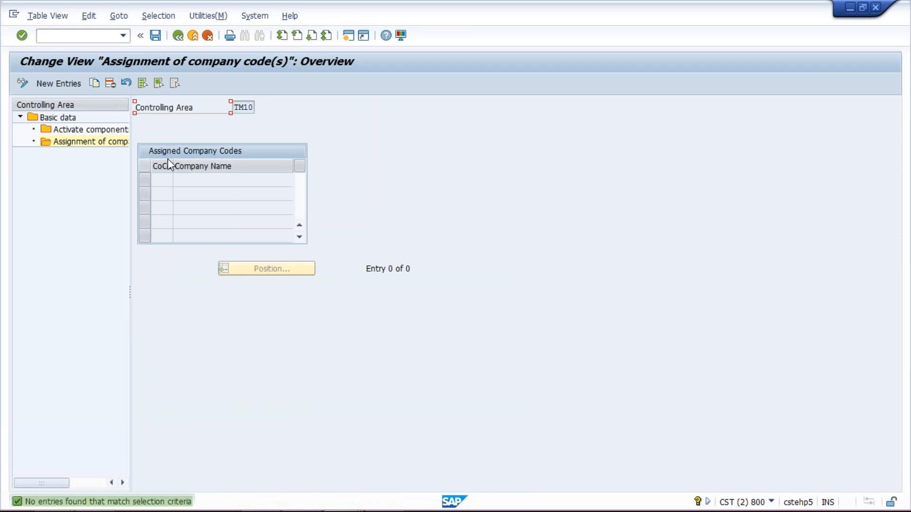
left_click(53, 82)
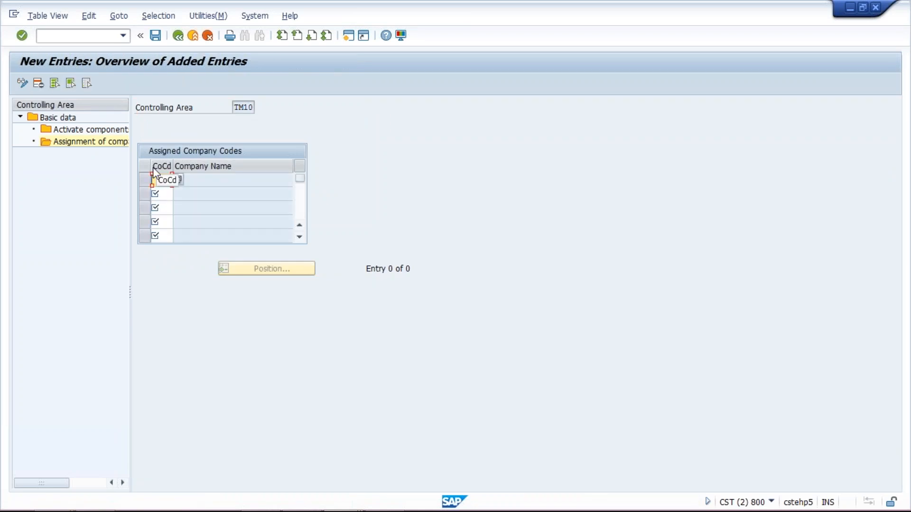
type("TM10")
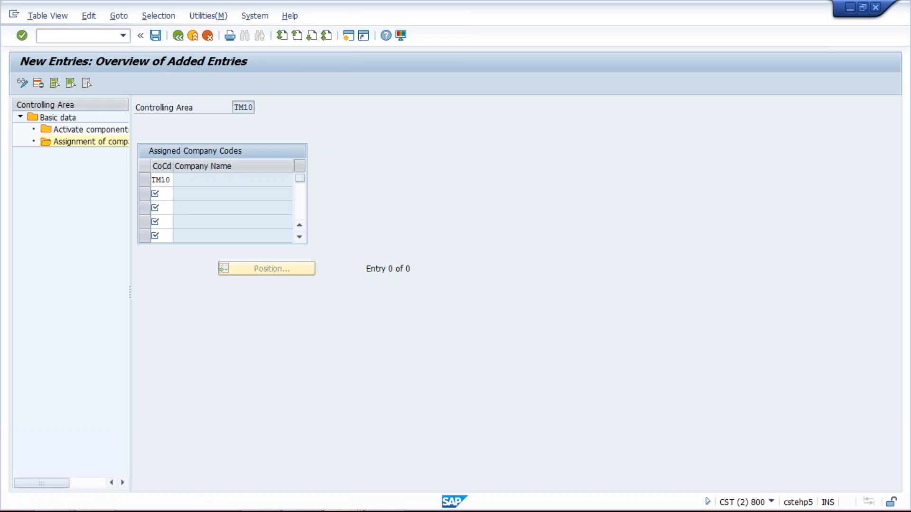
key("Return")
left_click(232, 180)
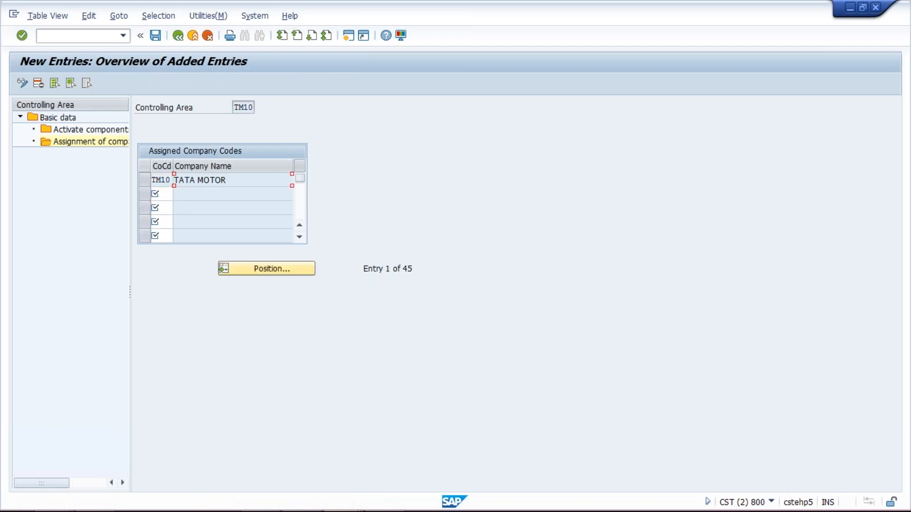
double_click(113, 130)
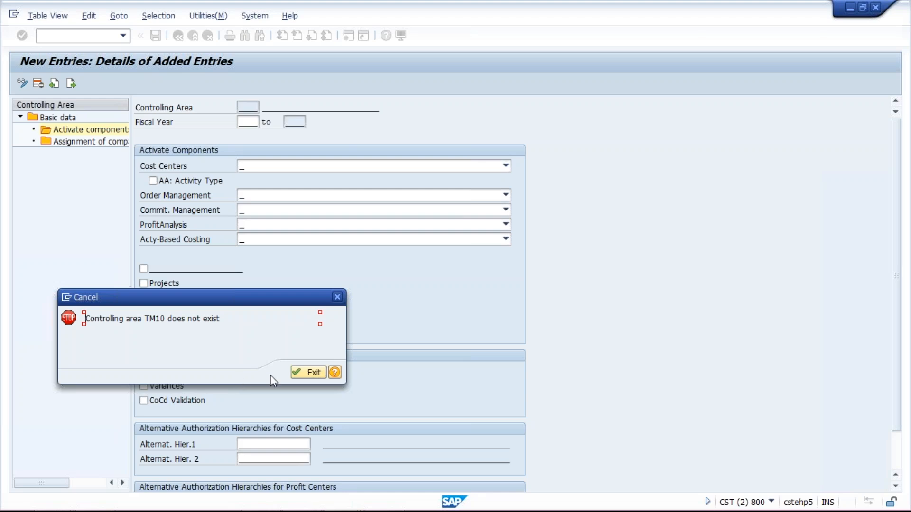
left_click(311, 372)
Reopen transaction OKKP and start a new controlling area entry in the basic data
left_click(123, 35)
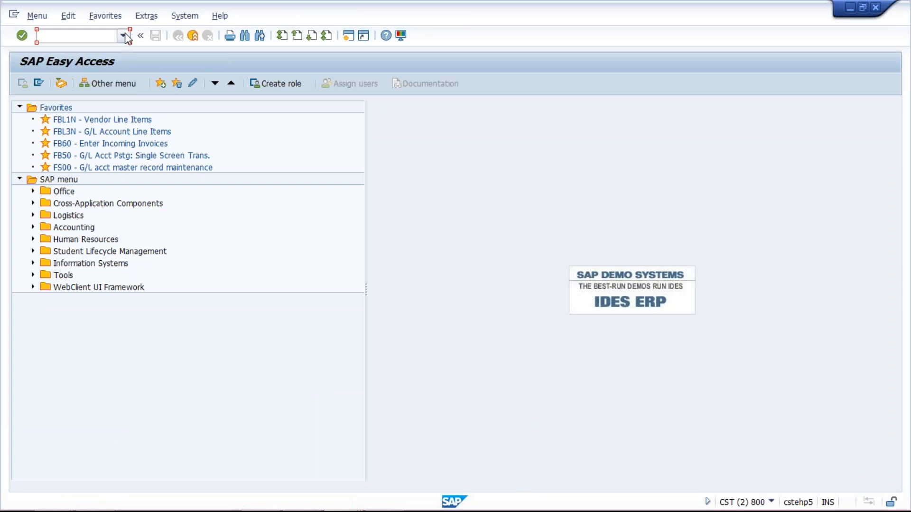
left_click(113, 49)
key("Return")
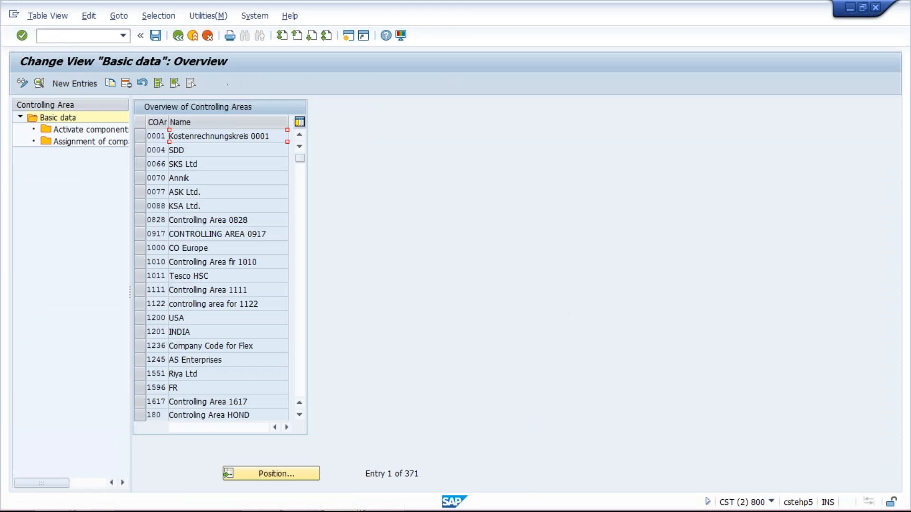
left_click(72, 84)
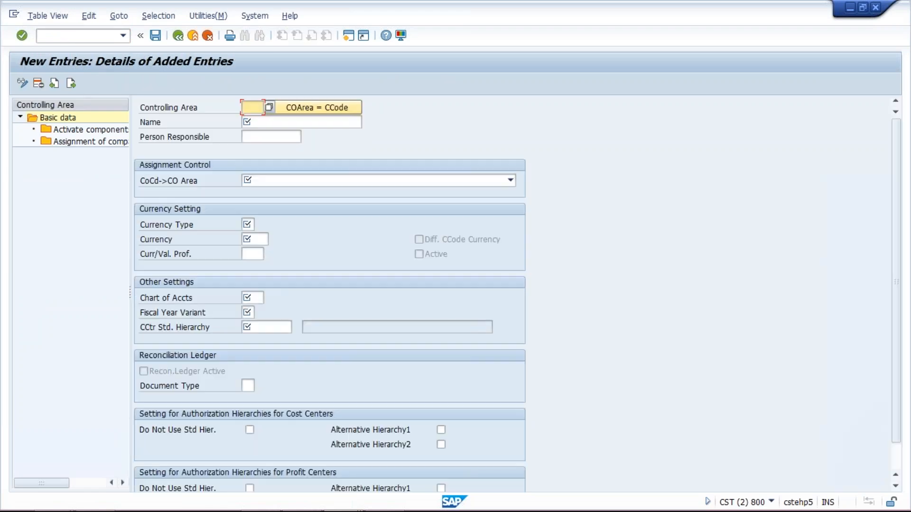
Set the new entry's controlling area to TM10 and its name to TM CO REA, and request adoption of a company code's data
left_click(259, 108)
left_click(260, 121)
left_click(280, 121)
left_click(266, 135)
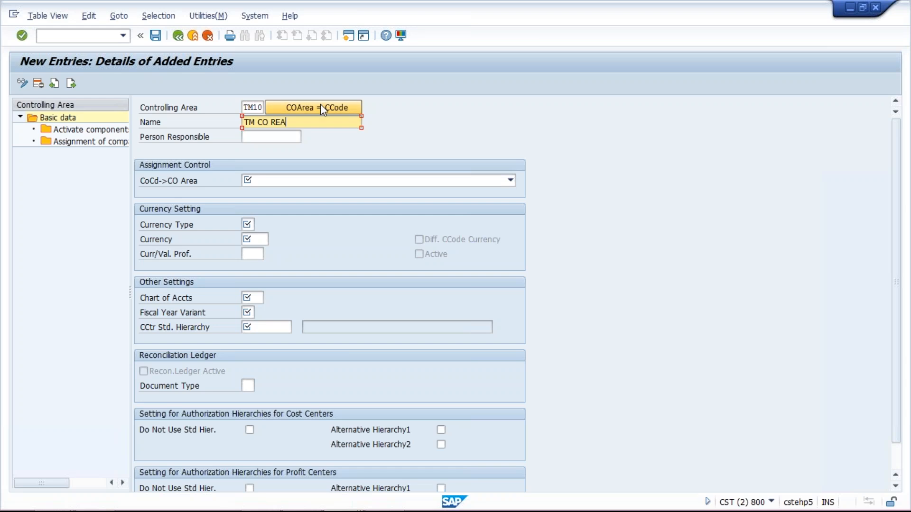
left_click(320, 105)
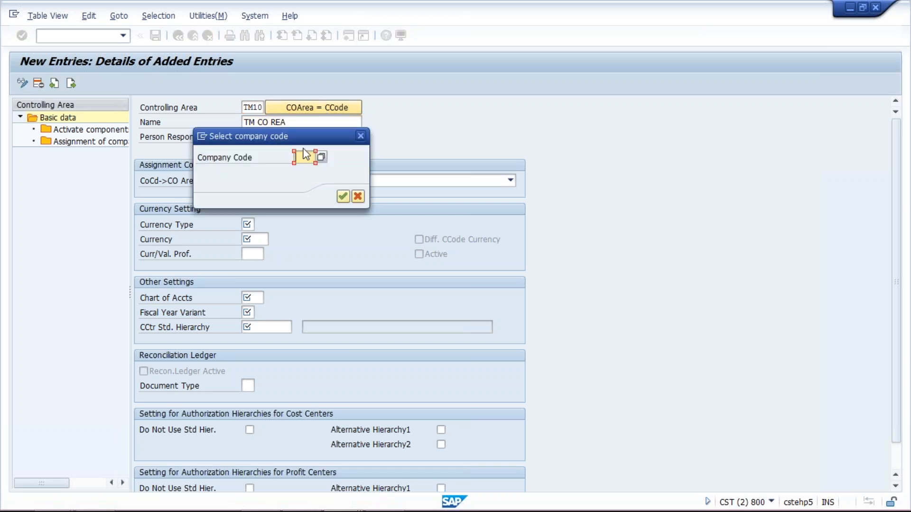
Adopt company code TM10's data for the controlling area and set its assignment control to Controlling area same as company code
left_click(305, 156)
left_click(306, 177)
key("Return")
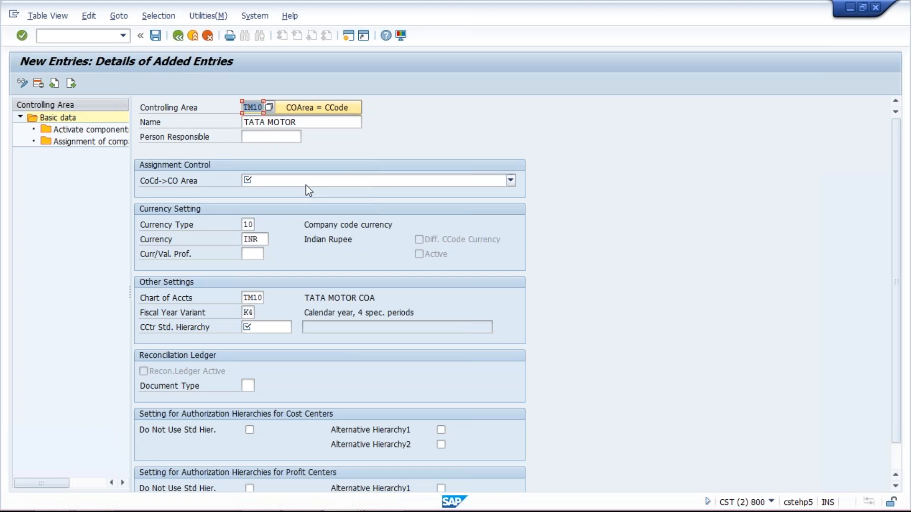
left_click(305, 182)
left_click(305, 189)
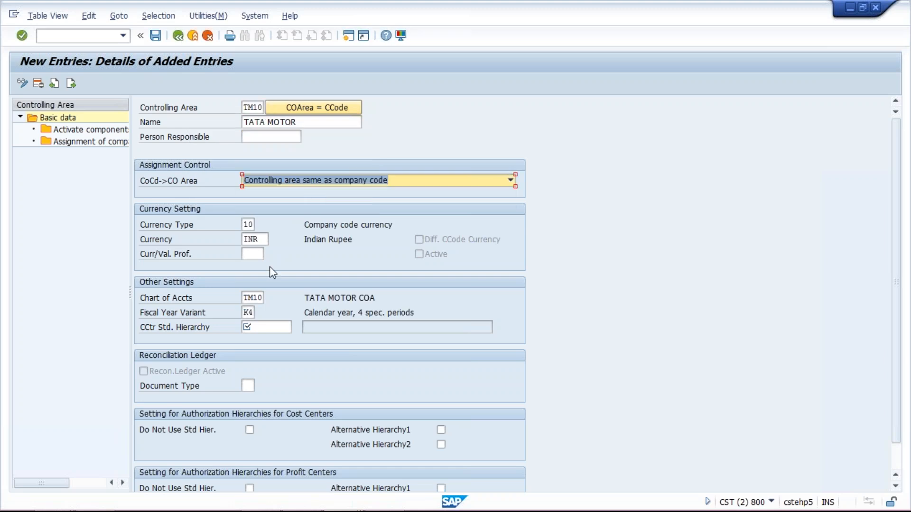
Enter TM10 as the cost center standard hierarchy, agree to create it, and save the controlling area
left_click(268, 327)
left_click(267, 327)
left_click(269, 340)
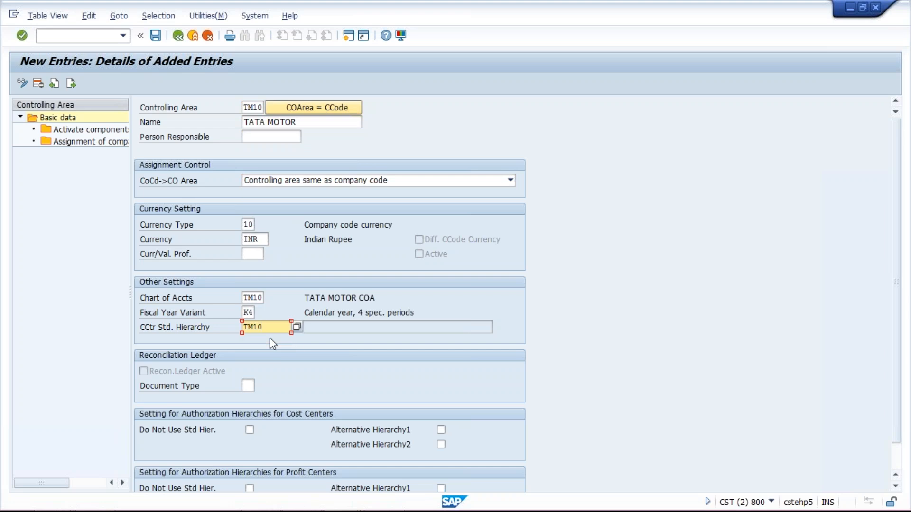
key("Return")
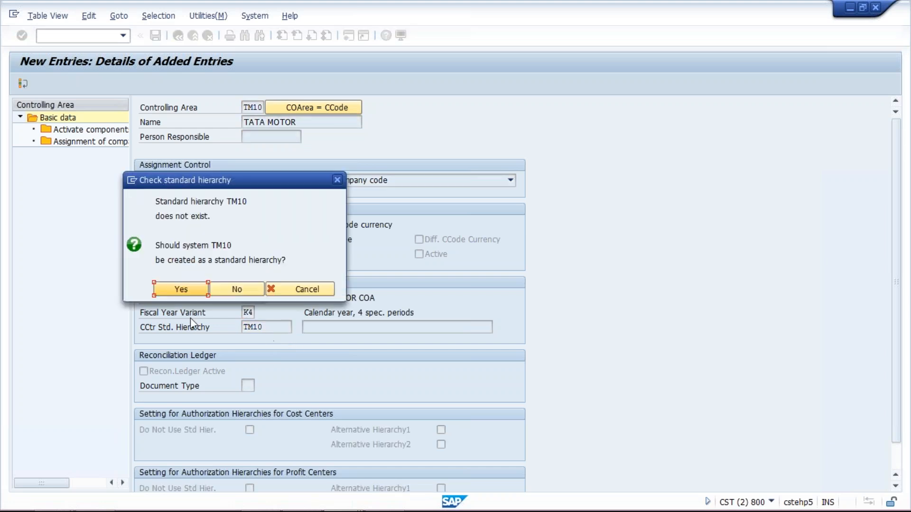
left_click(179, 289)
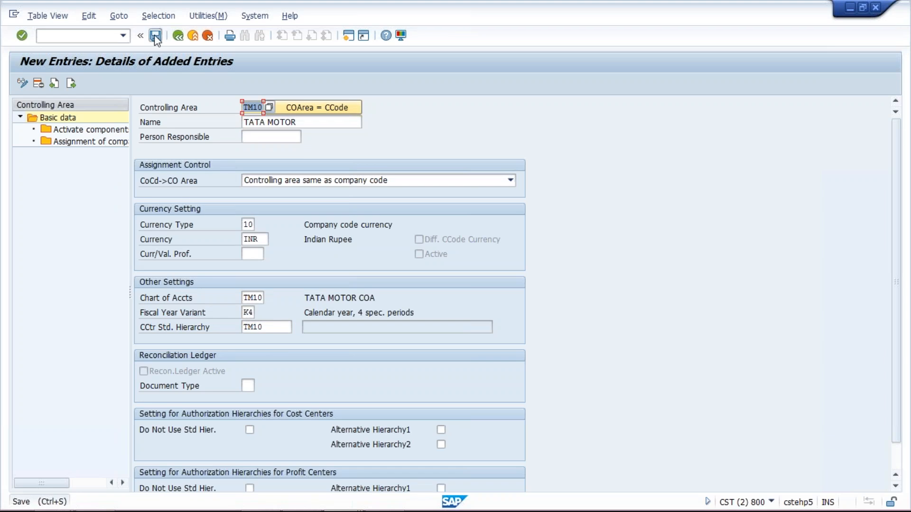
left_click(154, 35)
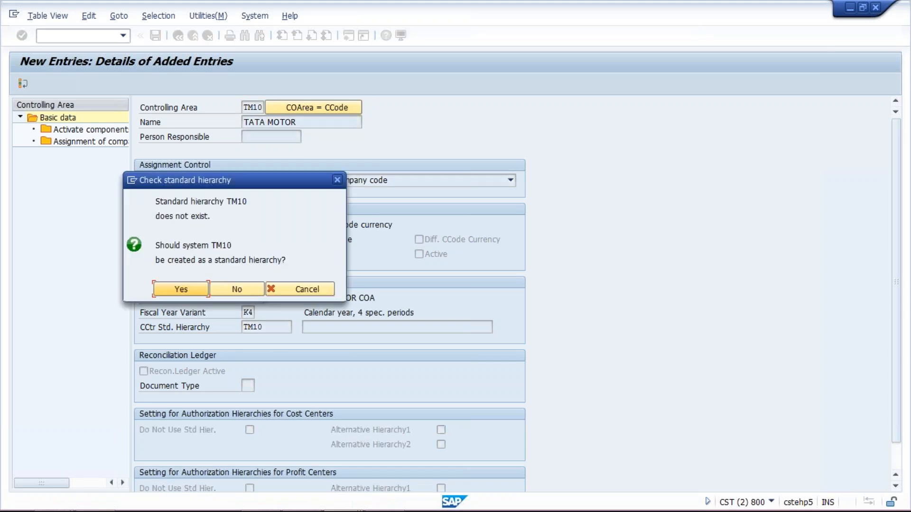
key("Return")
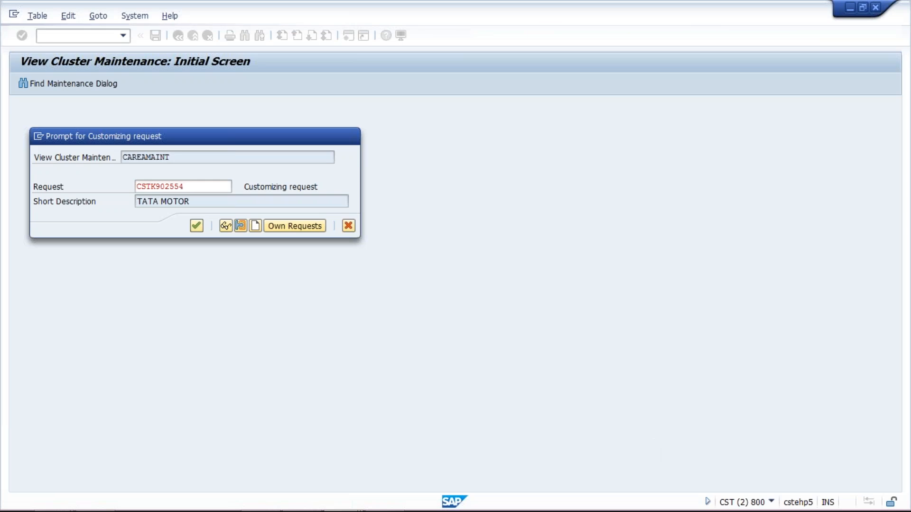
Assign company code TM10 to controlling area TM10 as a new entry and save the assignment
double_click(97, 142)
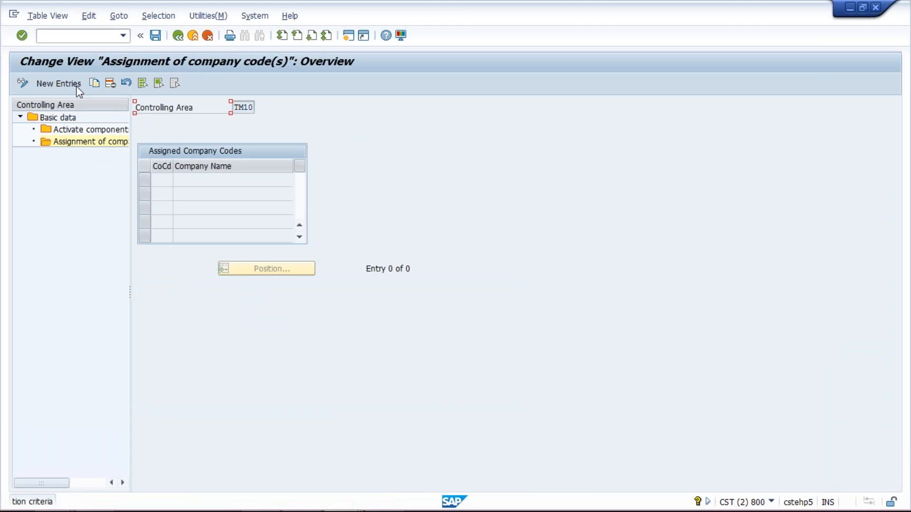
left_click(76, 85)
type("TM10")
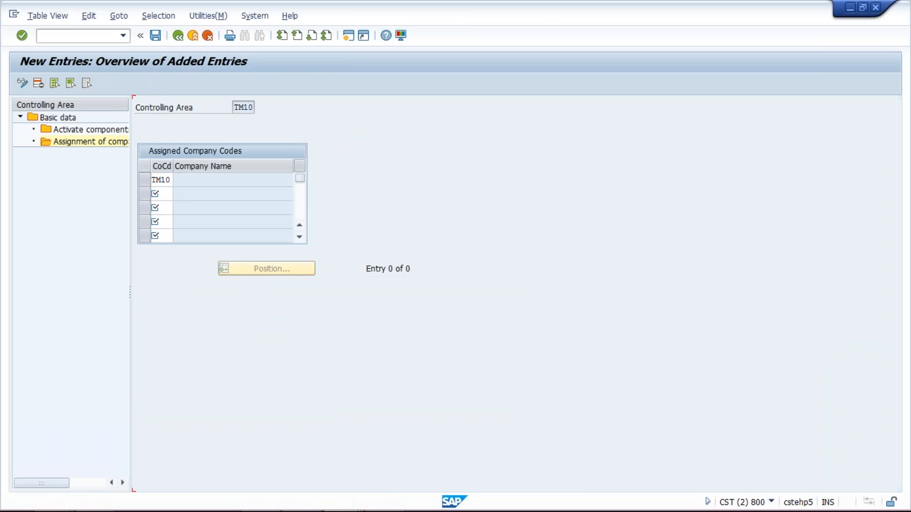
key("Return")
key("ctrl+s")
Add and save a component activation entry for controlling area TM10 from fiscal year 2017, leaving all components not active
double_click(93, 132)
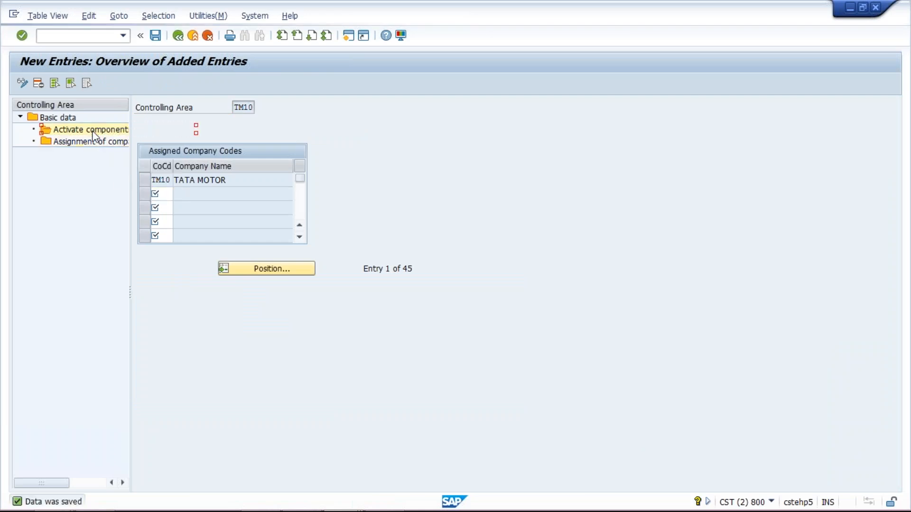
left_click(74, 84)
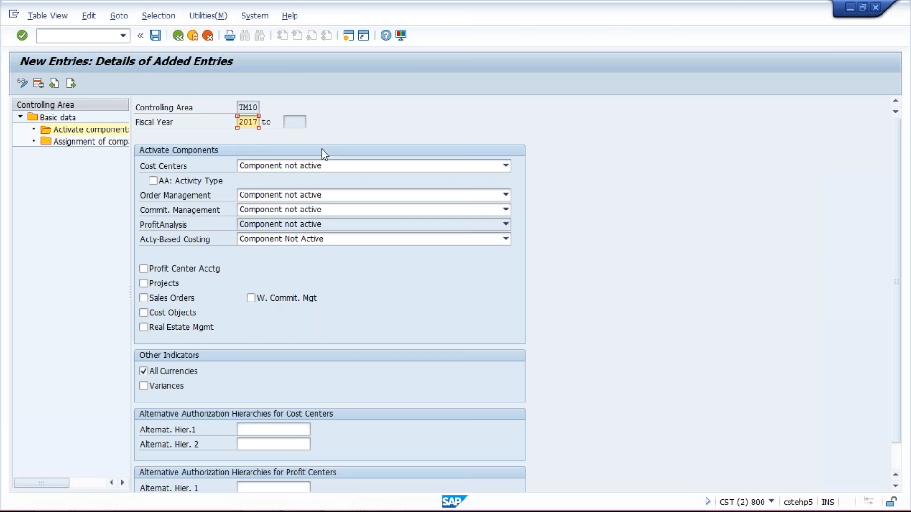
key("Return")
left_click(295, 122)
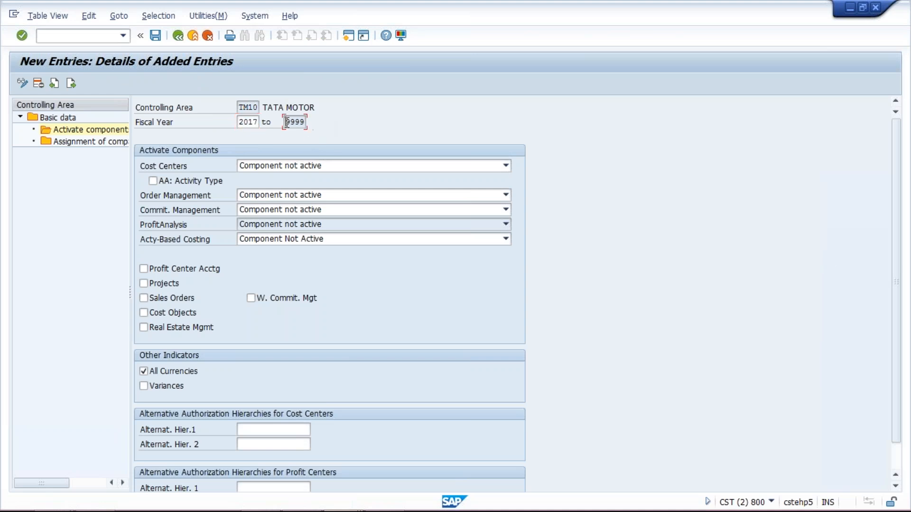
left_click(155, 35)
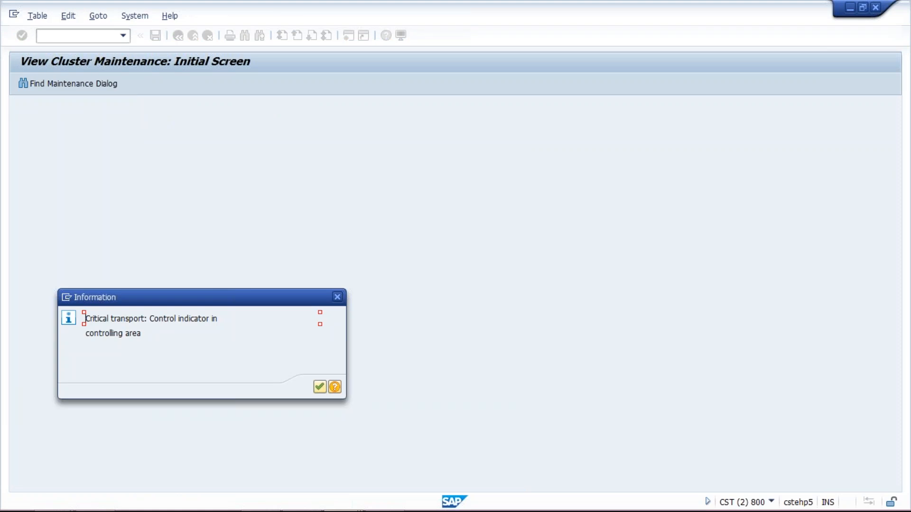
key("Return")
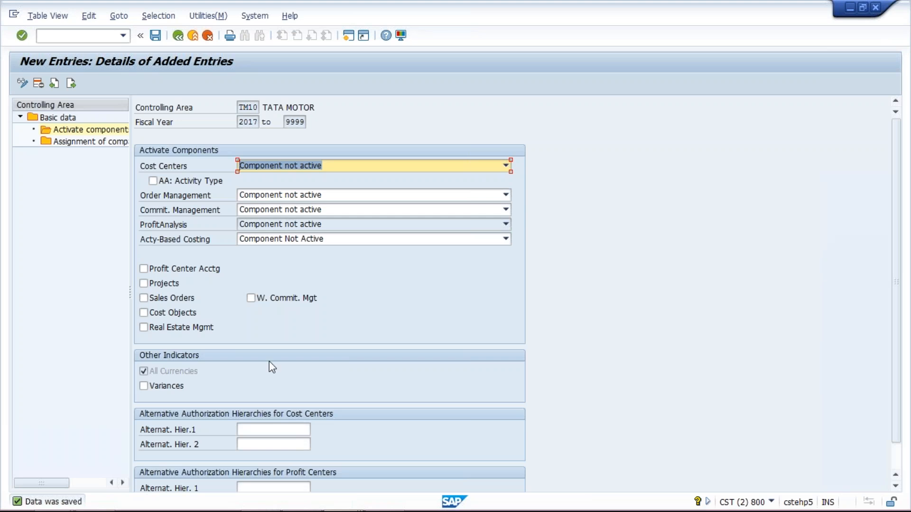
left_click(156, 36)
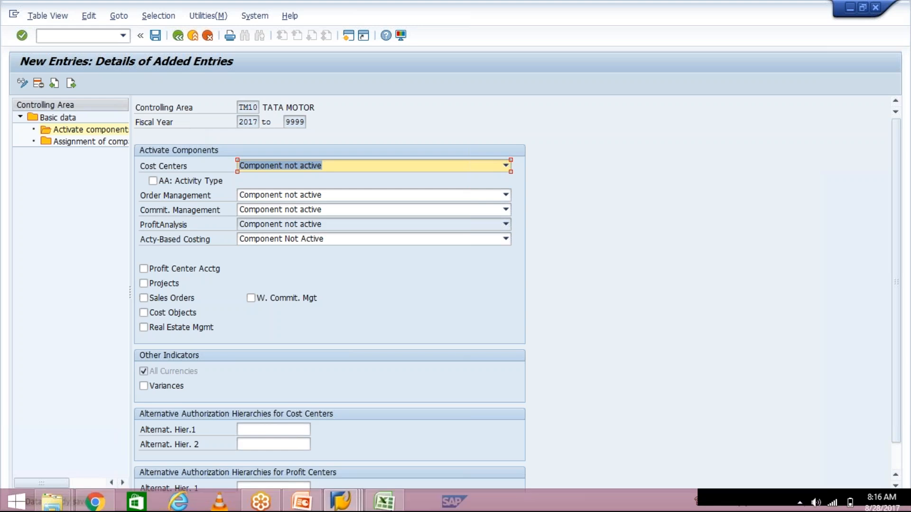
Switch to the G/L document entry session and restart G/L account posting with transaction /NF-02
left_click(356, 506)
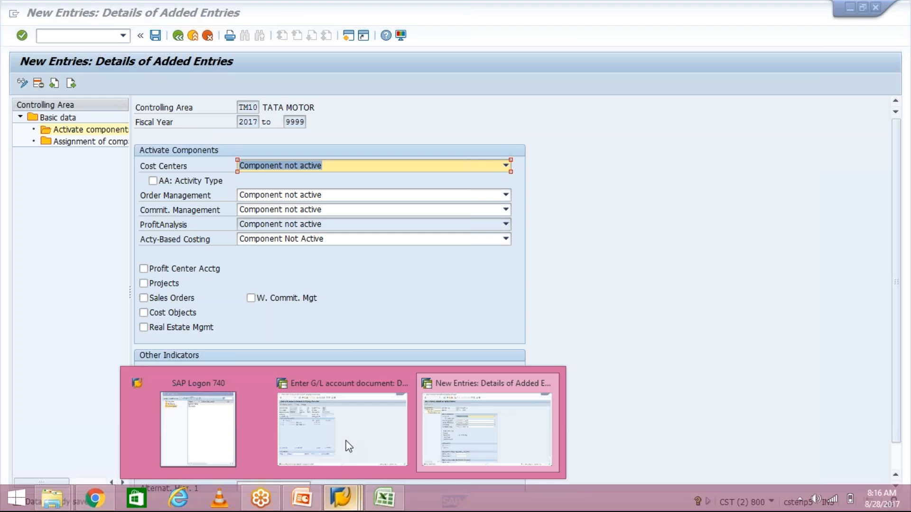
left_click(349, 446)
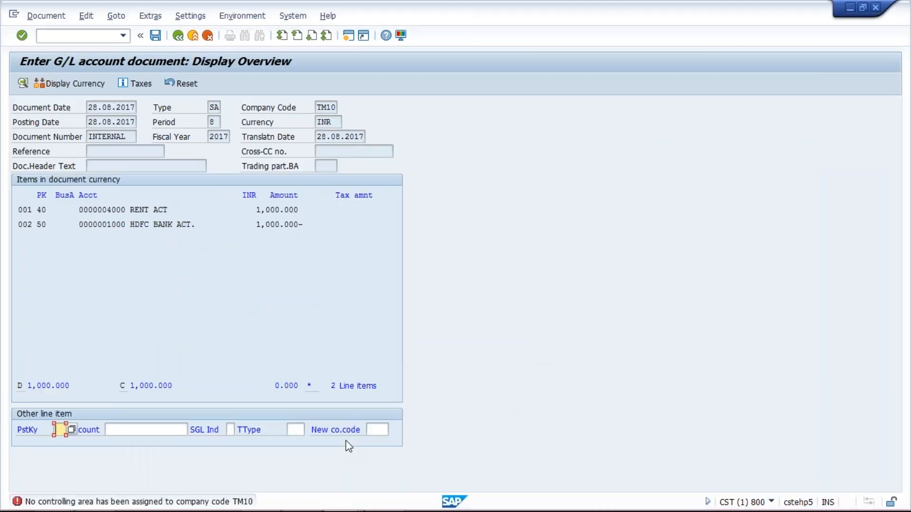
left_click(122, 36)
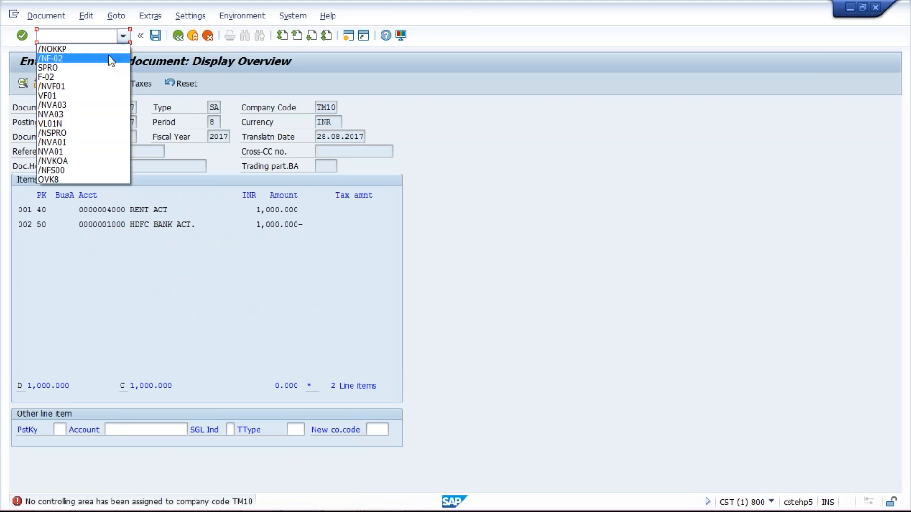
left_click(108, 57)
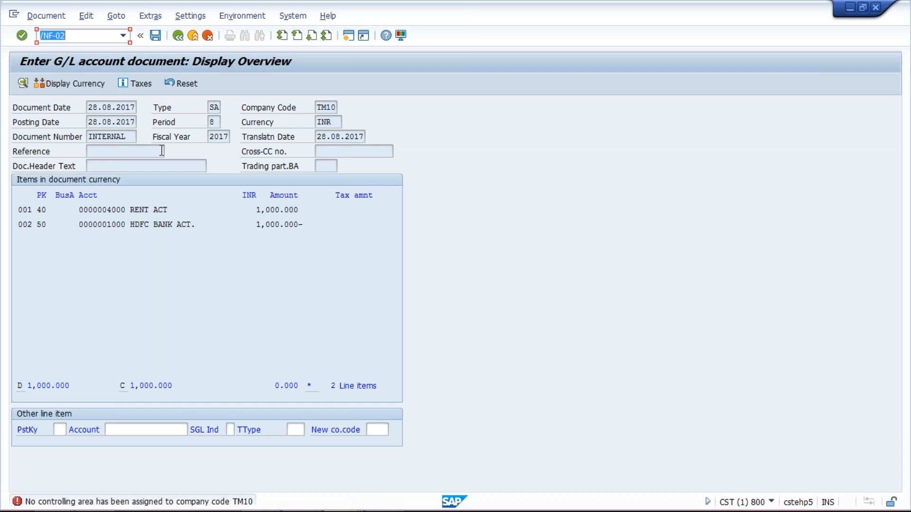
key("Return")
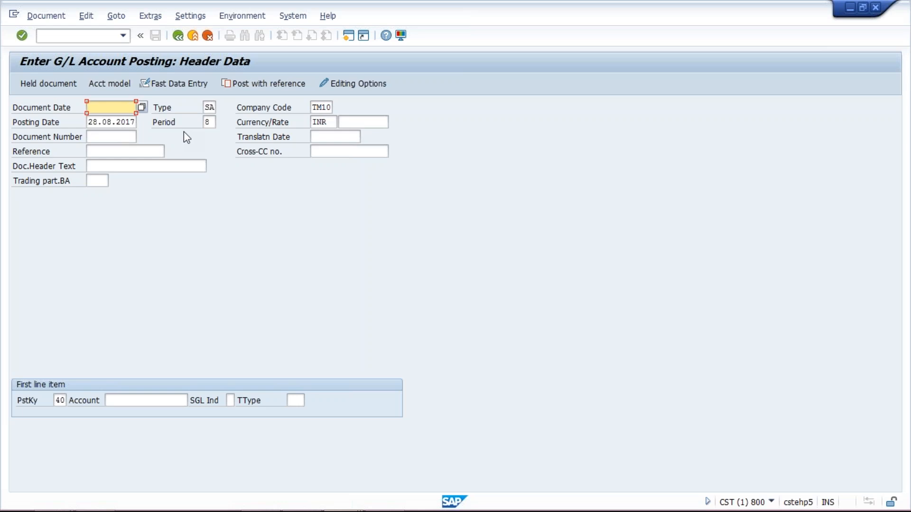
Set the document date to 28.08.2017 and start the first line item, posting key 40, for G/L account 4000
key("BackSpace")
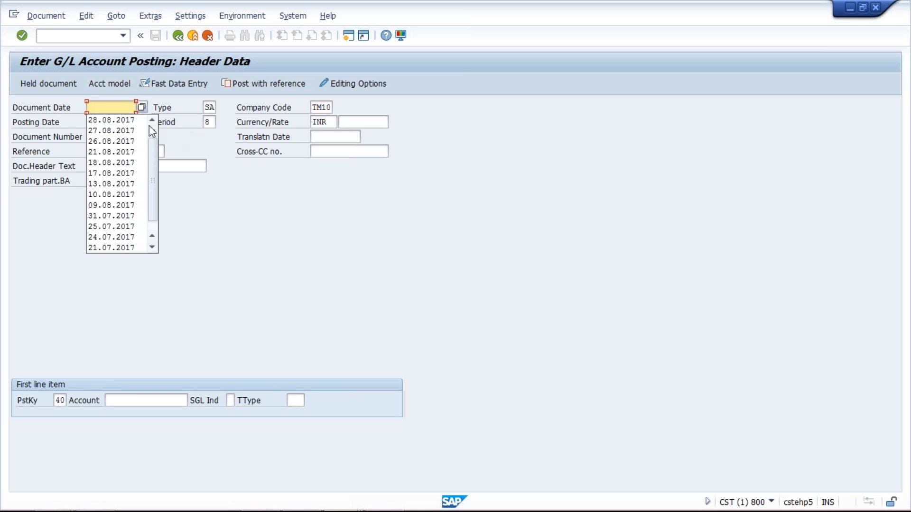
left_click(127, 121)
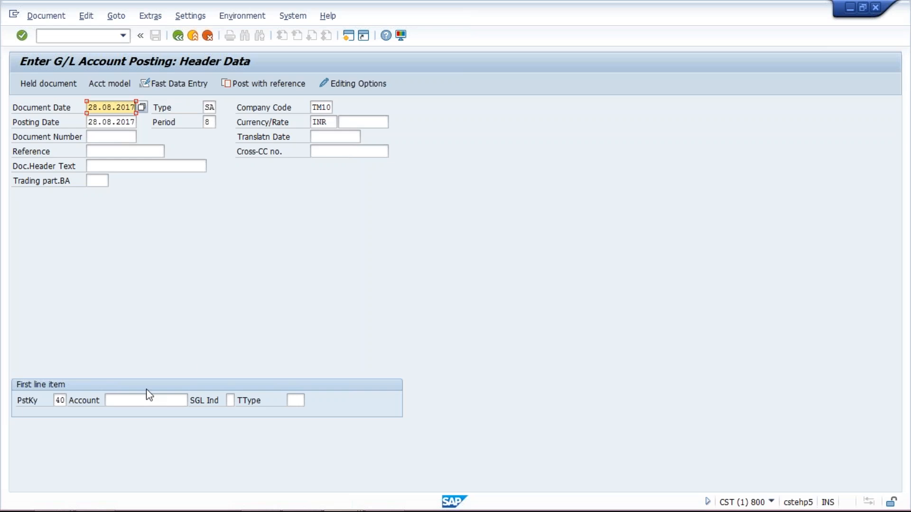
left_click(137, 401)
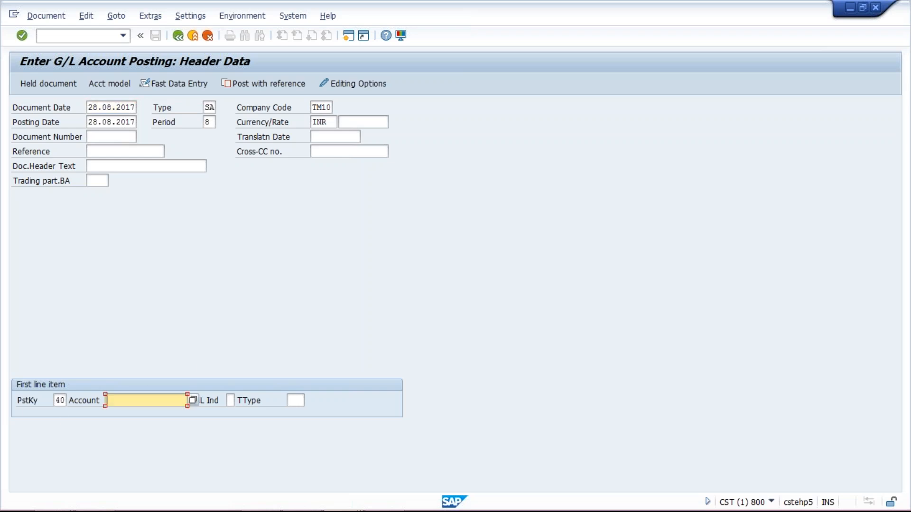
left_click(136, 400)
left_click(144, 421)
key("Return")
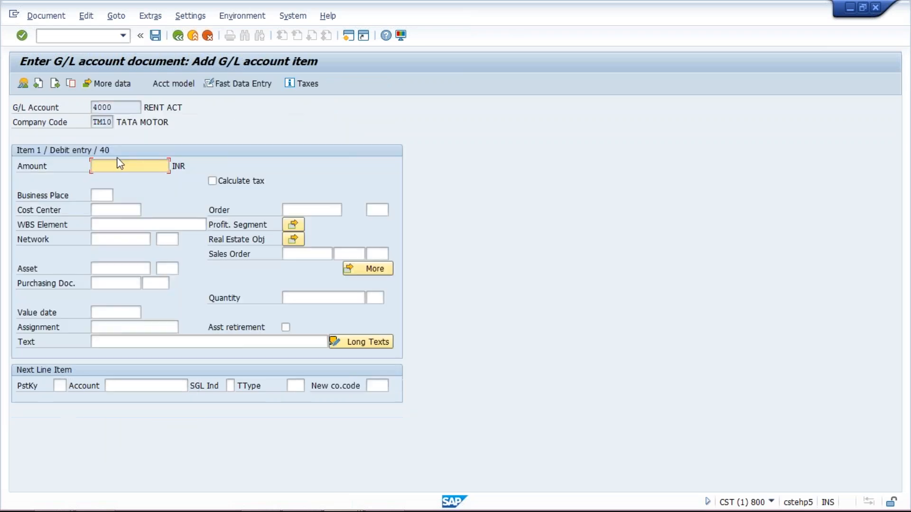
Enter an amount of 1000 INR and the text "rent for corporate office" for the debit item
left_click(116, 160)
left_click(123, 179)
left_click(141, 338)
left_click(150, 367)
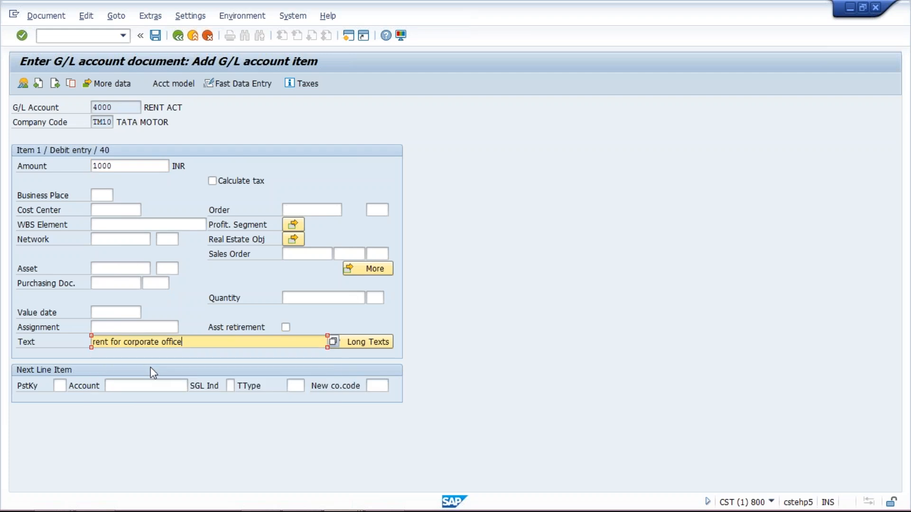
Start the next line item with posting key 50 and G/L account 1000
left_click(57, 386)
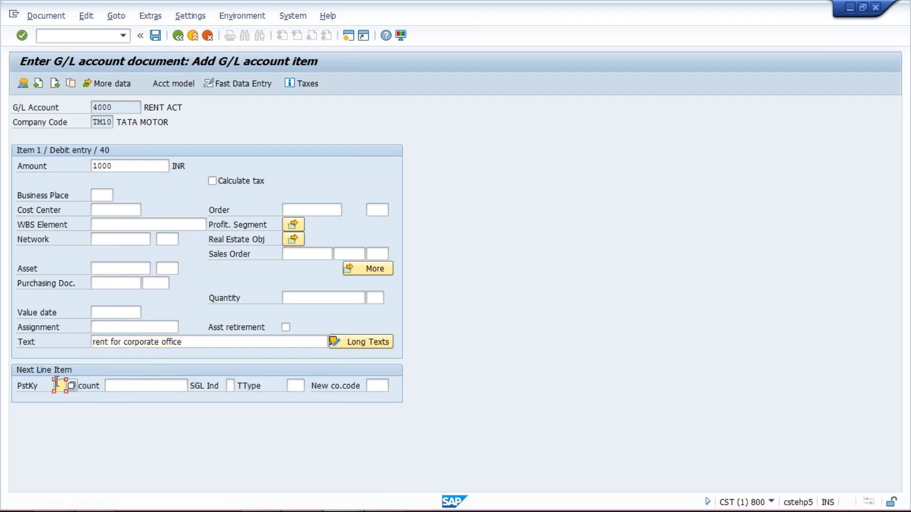
type("50")
left_click(144, 387)
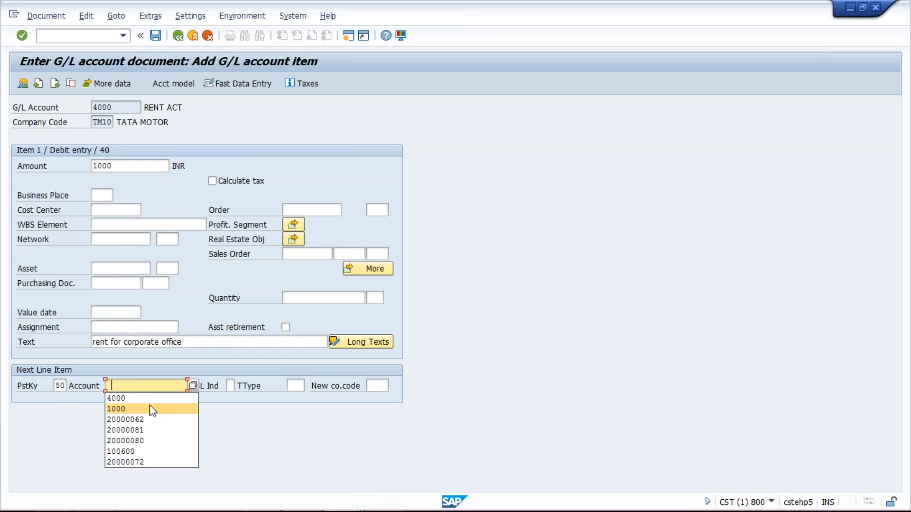
left_click(149, 408)
key("Return")
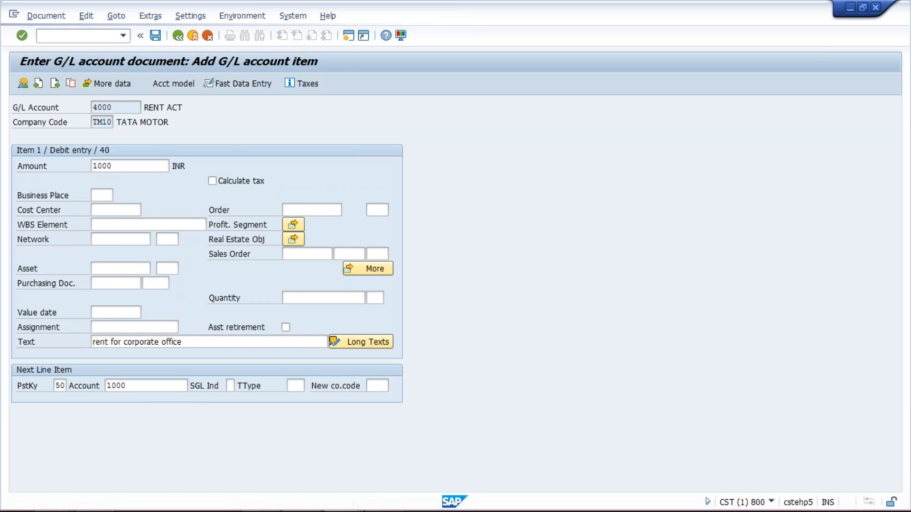
Enter an amount of 1000 INR and the text "rent for corporate office" for the bank account's credit item
left_click(109, 164)
left_click(102, 178)
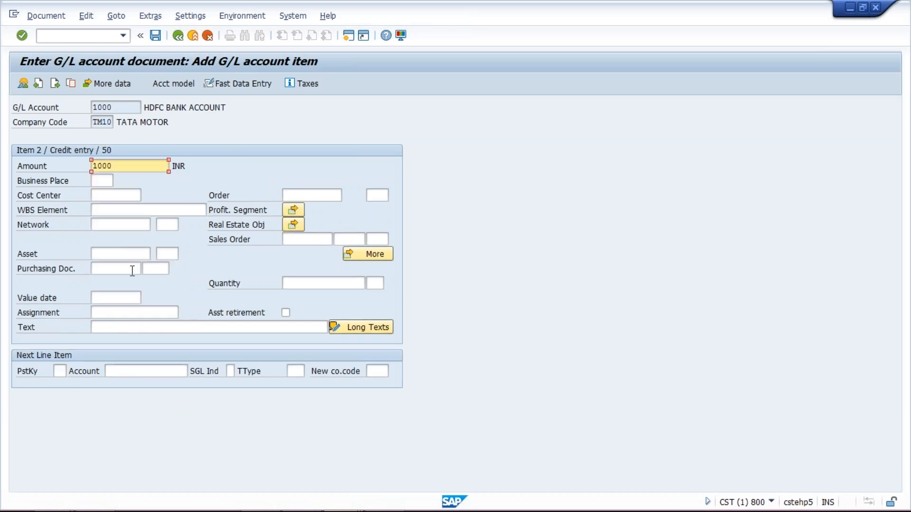
left_click(172, 326)
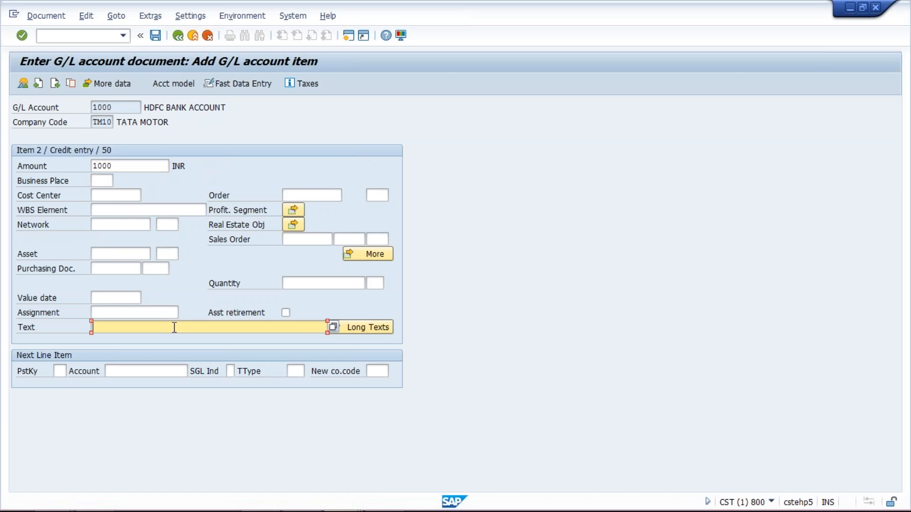
key("Return")
Simulate the rent payment document and post it in company code TM10
left_click(47, 16)
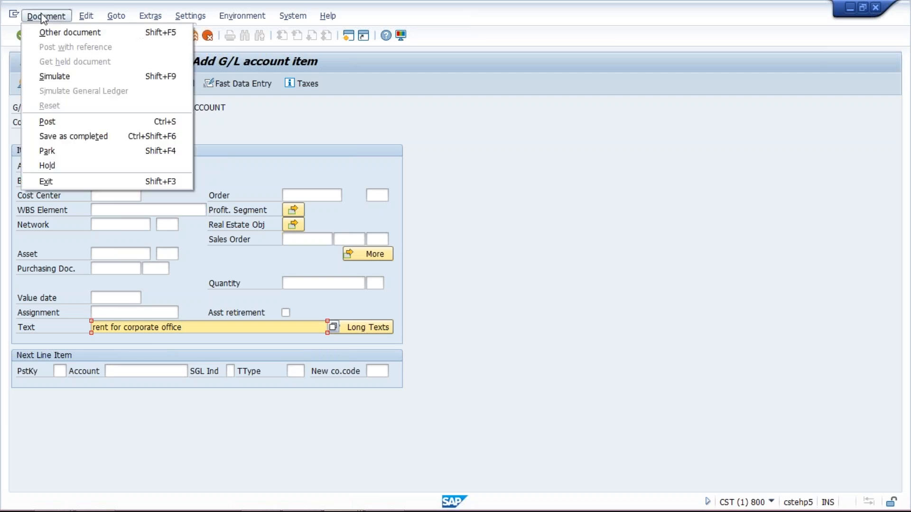
left_click(66, 76)
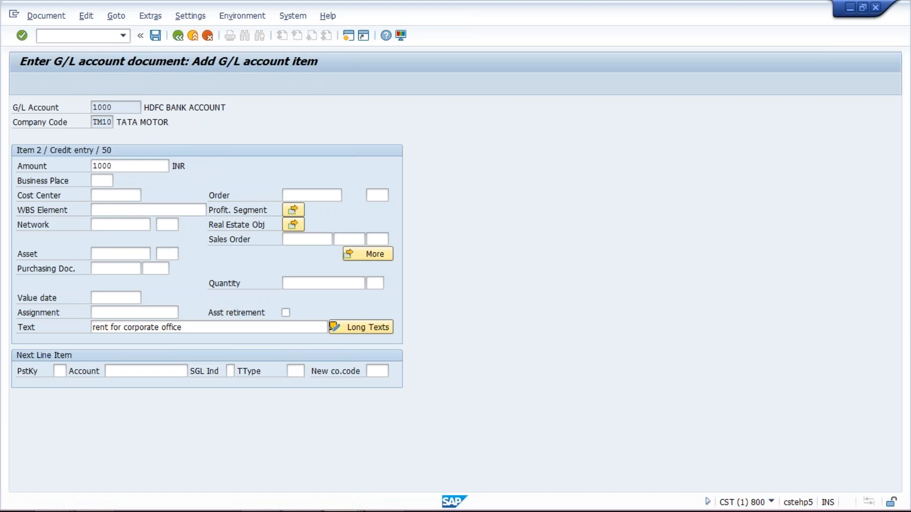
left_click(155, 35)
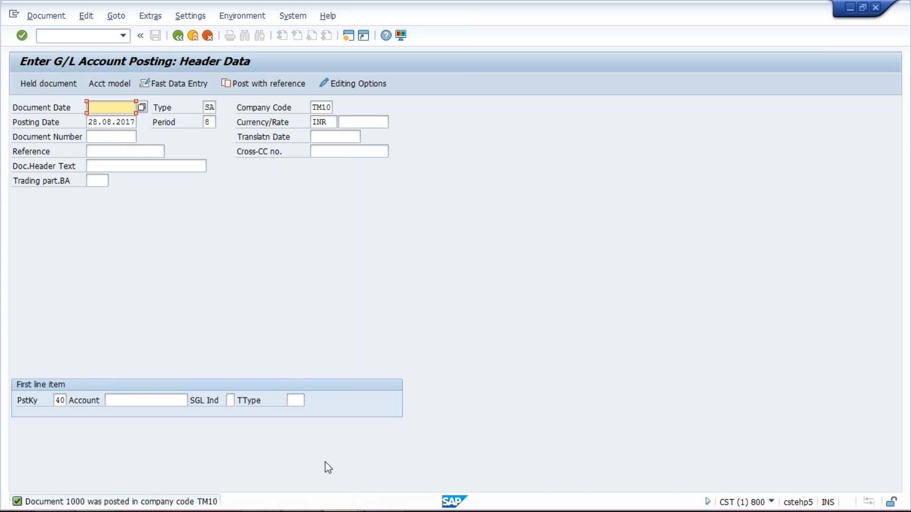
Switch back to the session with the controlling area's component activation entry
left_click(356, 500)
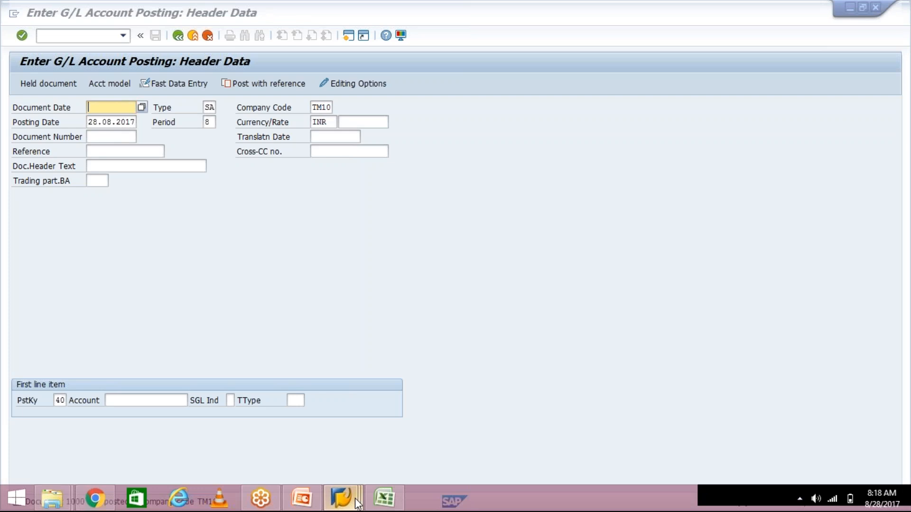
left_click(452, 425)
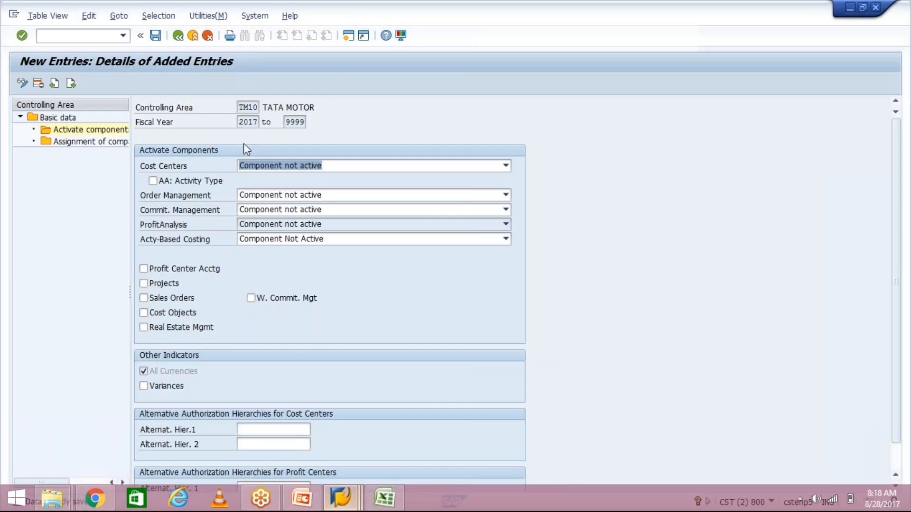
Run transaction OBA7 in the current session to open the document types overview
type("/")
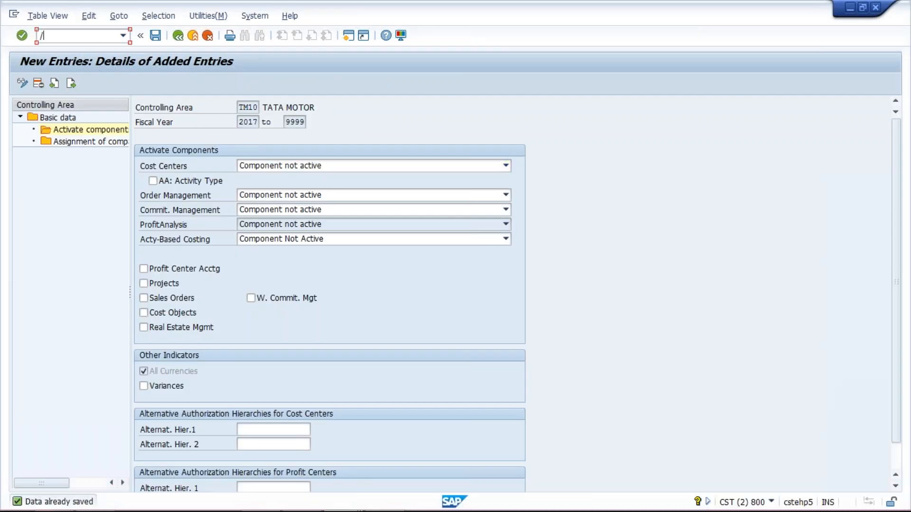
type("NOBA7")
key("Return")
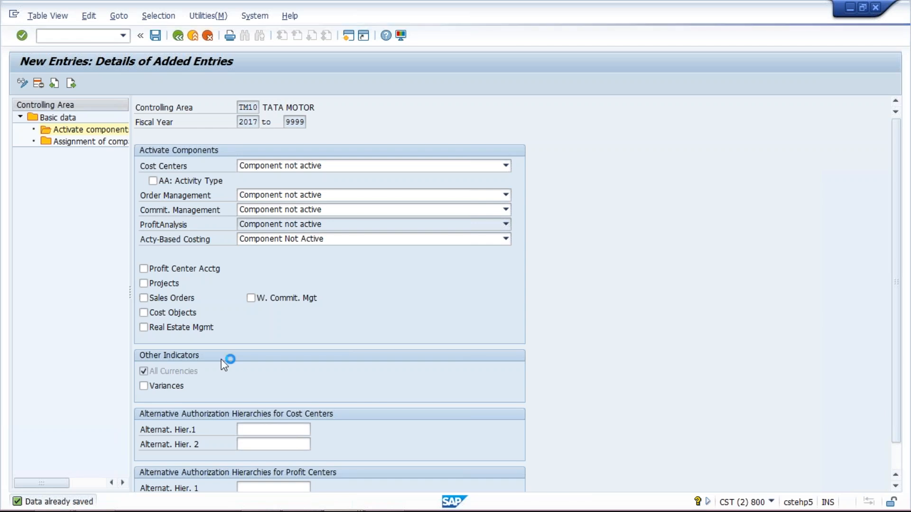
Check the document type used in the G/L account posting session and return to the document types overview
mouse_move(318, 503)
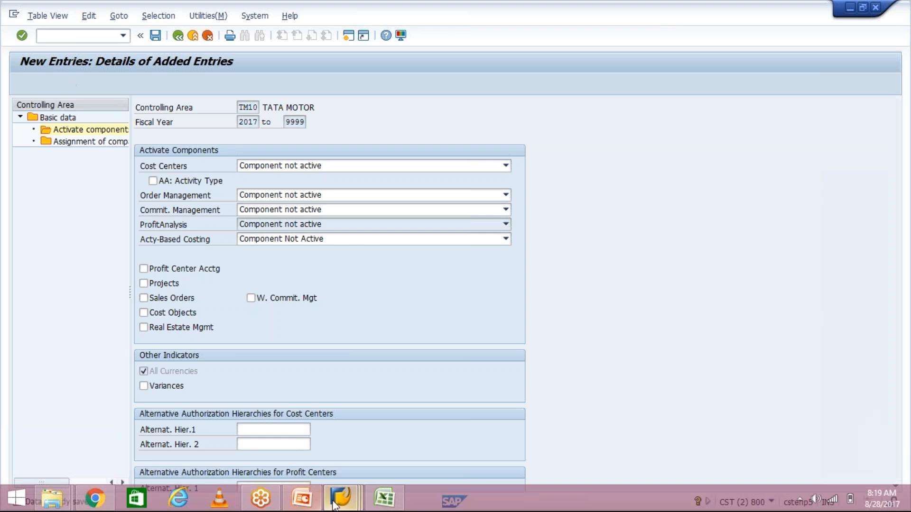
left_click(365, 443)
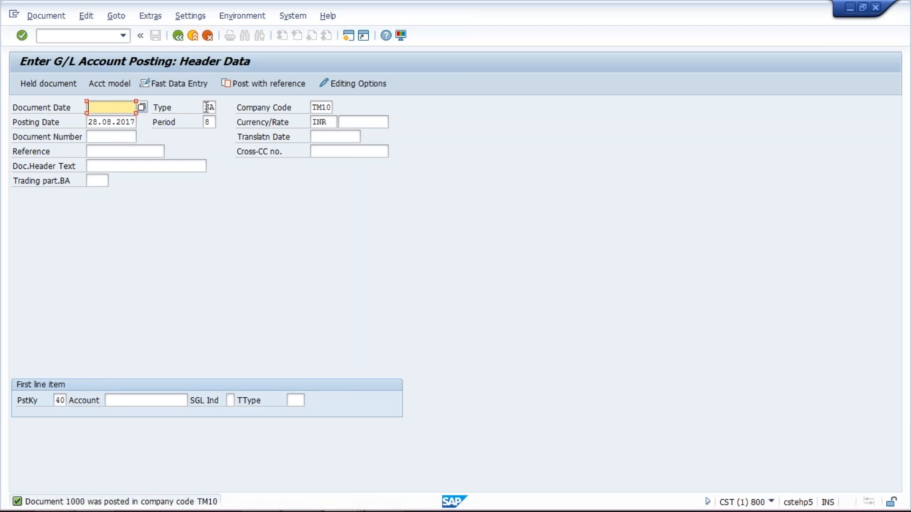
mouse_move(241, 511)
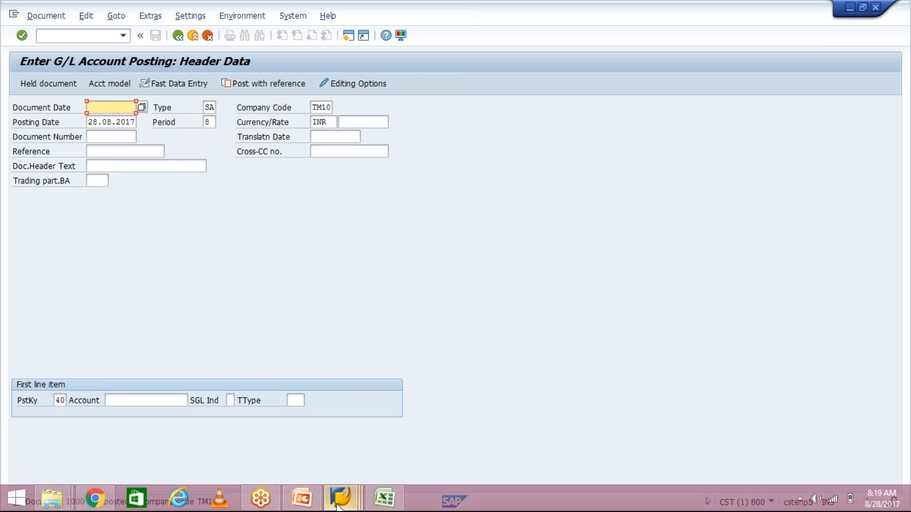
mouse_move(338, 507)
left_click(496, 418)
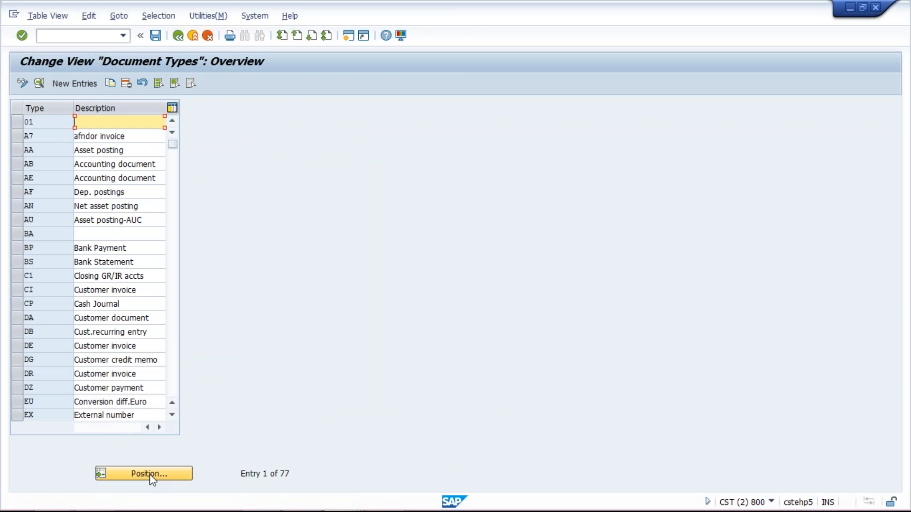
Find document type SA in the overview and open its details
left_click(152, 475)
type("sa")
key("Return")
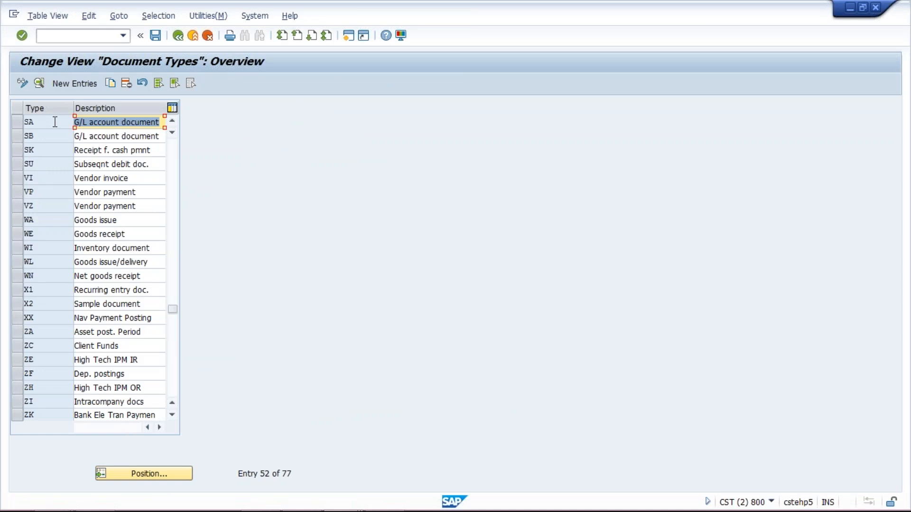
left_click(55, 122)
double_click(55, 122)
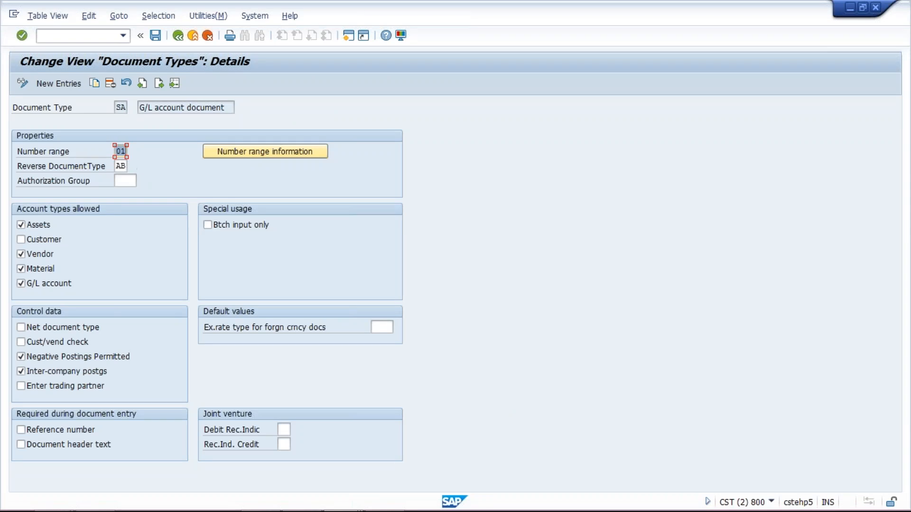
Open the number range maintenance from document type SA and show the editable intervals for company code TM10
left_click(145, 153)
double_click(124, 151)
left_click(258, 153)
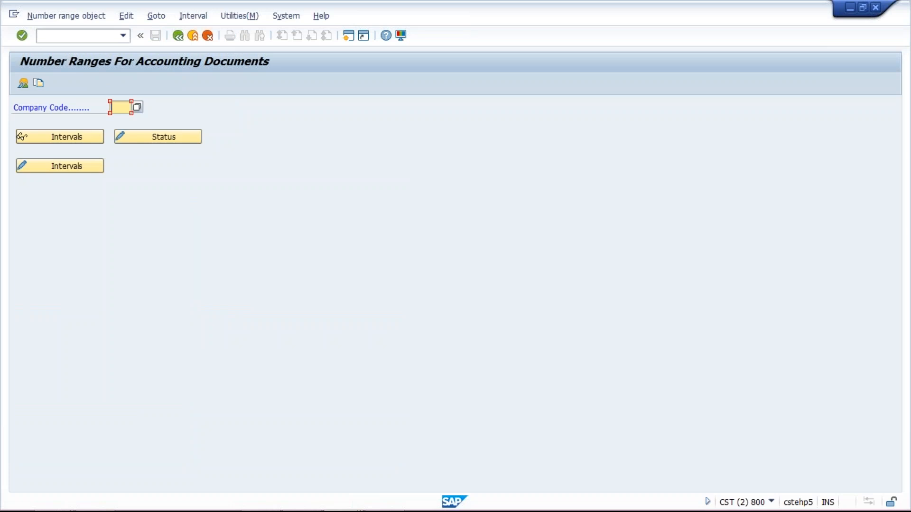
left_click(121, 107)
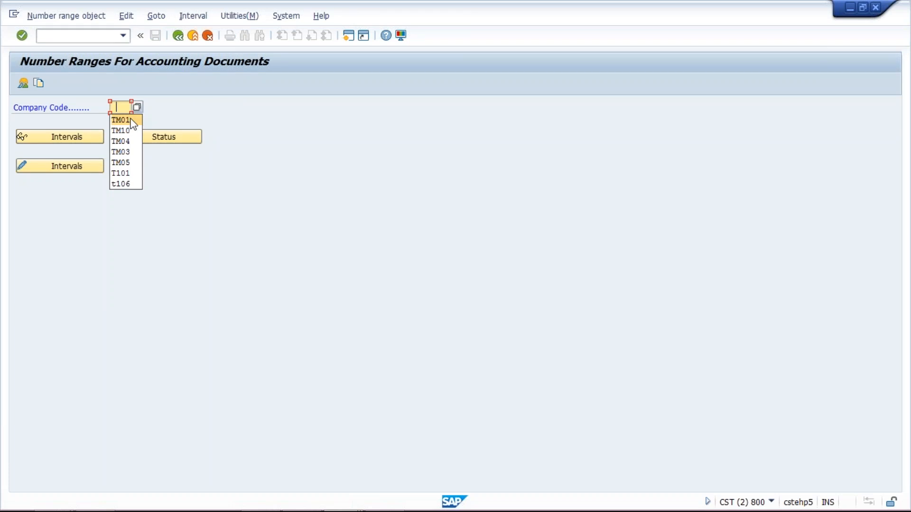
left_click(122, 108)
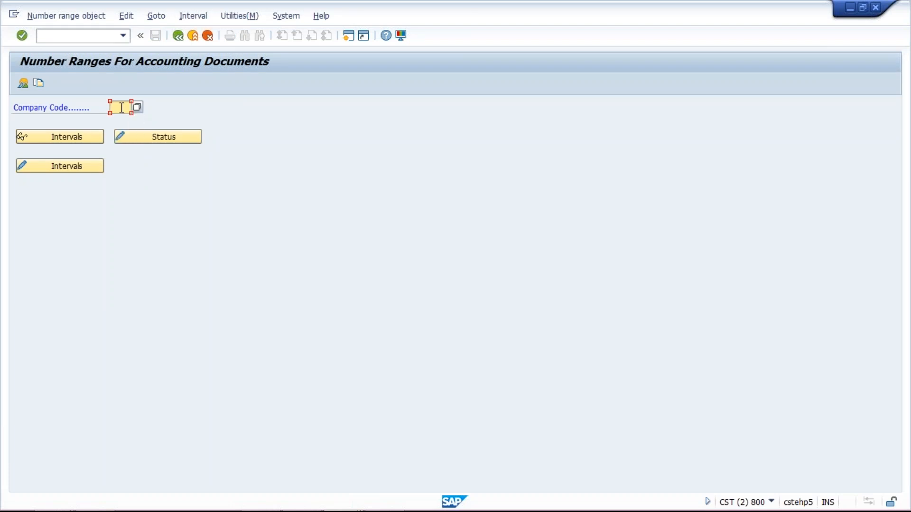
type("TM10")
left_click(74, 168)
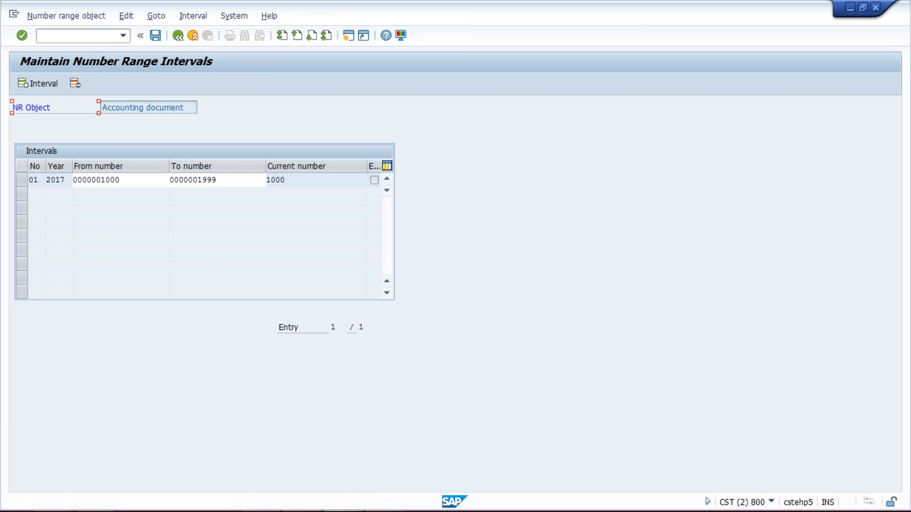
Examine the from number, to number and current number of interval 01 for year 2017
left_click(39, 181)
left_click_drag(126, 180, 101, 182)
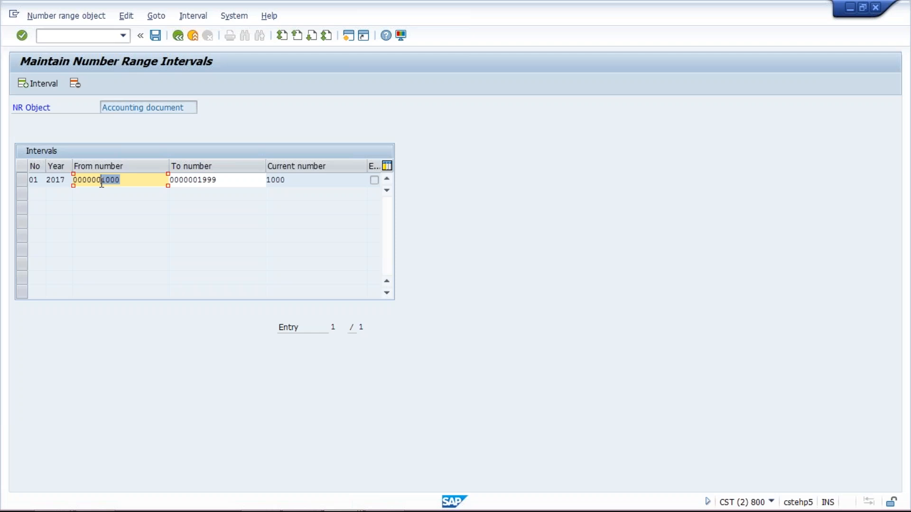
left_click(224, 180)
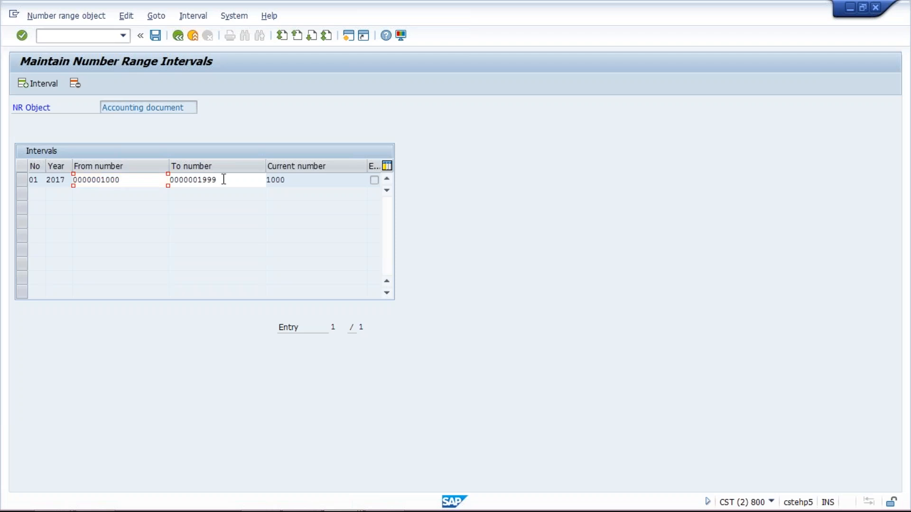
left_click_drag(223, 179, 185, 184)
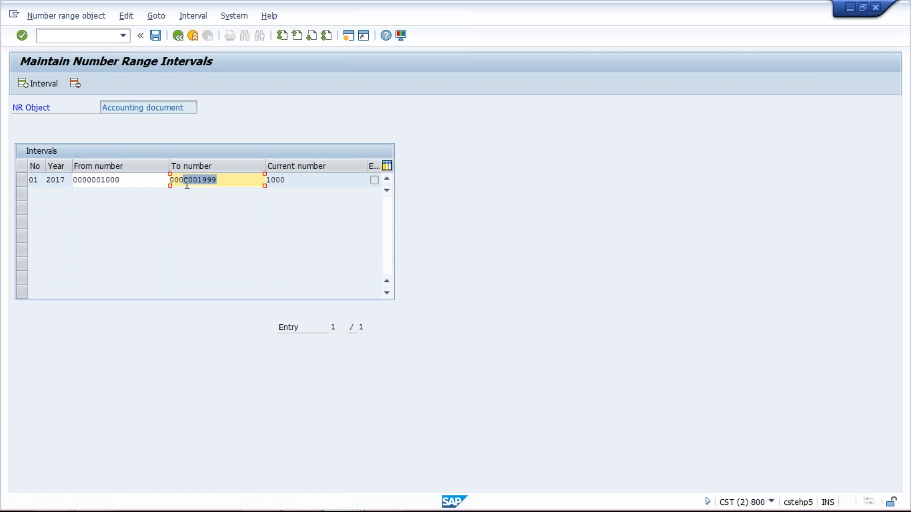
left_click(310, 177)
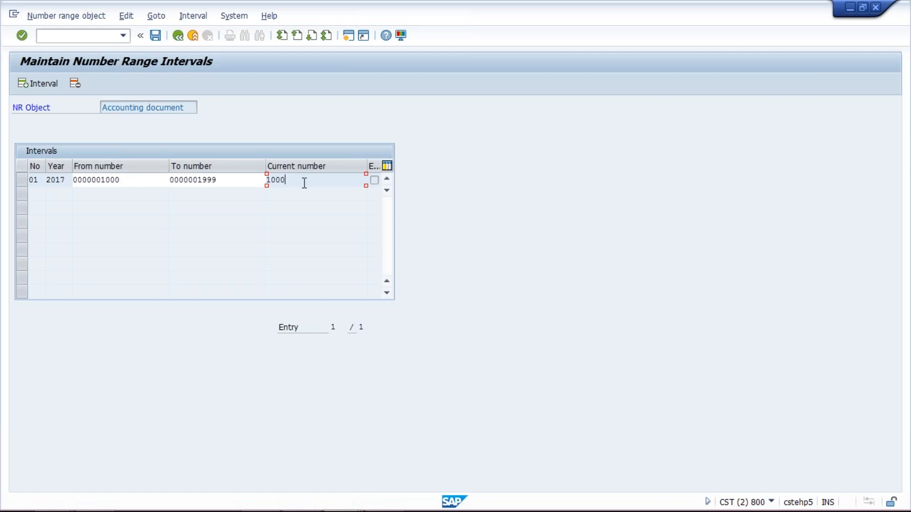
Check the number of the posted document in the G/L account posting session and return to the number range intervals
left_click(350, 498)
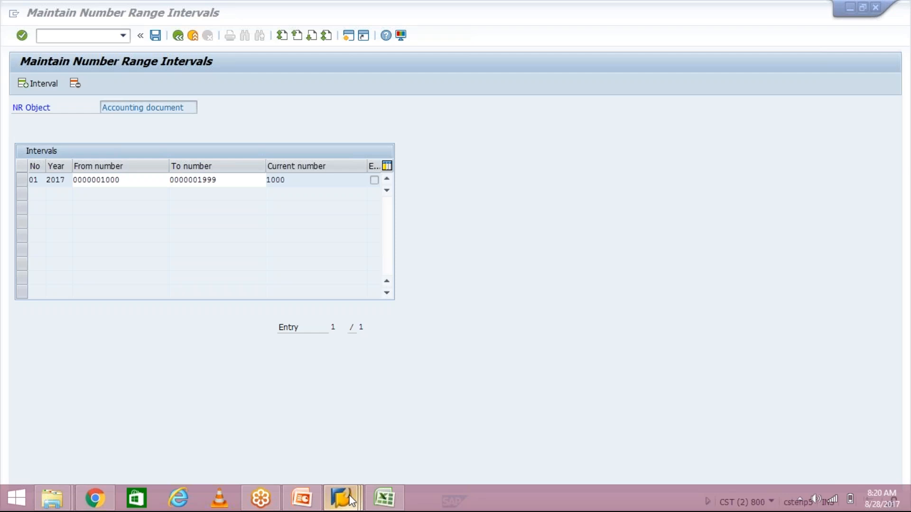
left_click(341, 443)
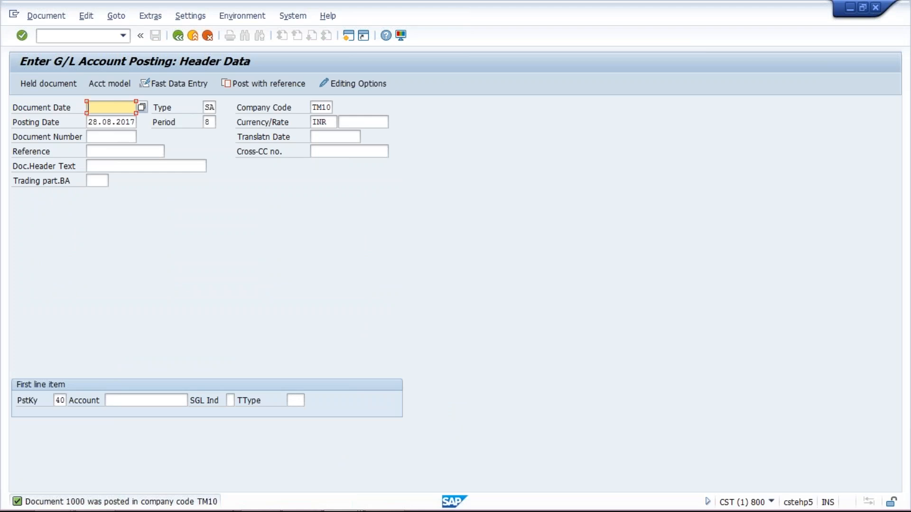
mouse_move(134, 507)
left_click(339, 505)
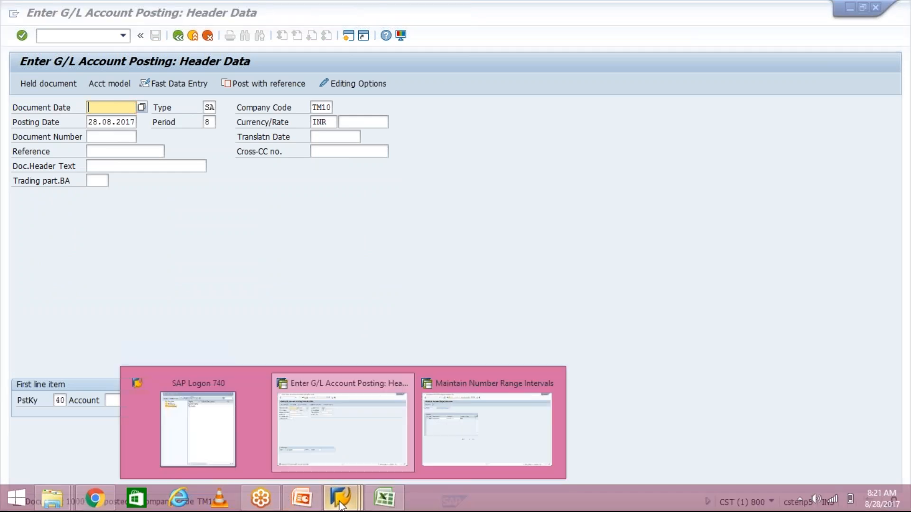
left_click(497, 419)
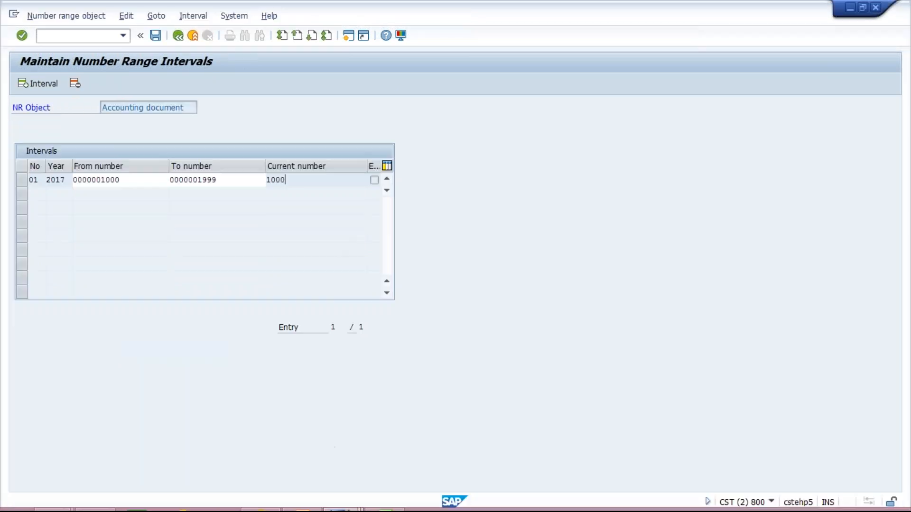
Compare the interval's current number with the posting session's document number and document type, ending back at the number range intervals
left_click(317, 183)
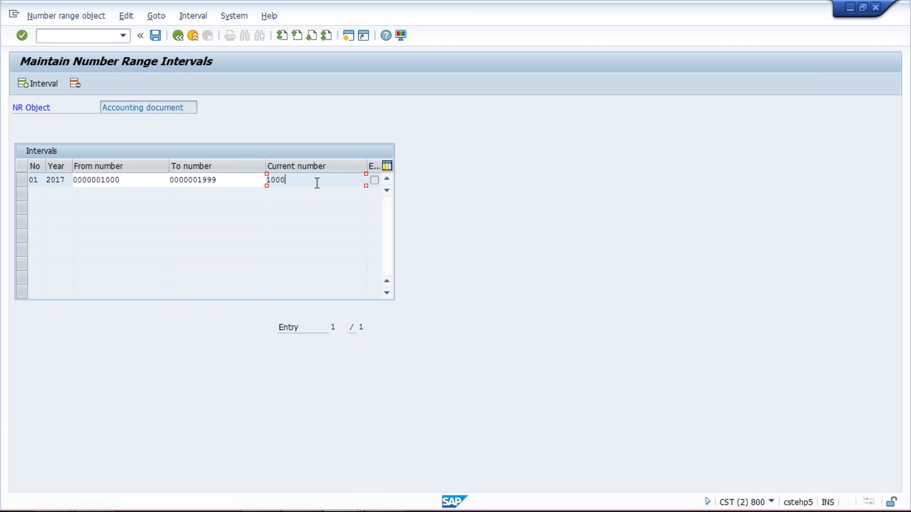
left_click(340, 504)
left_click(334, 446)
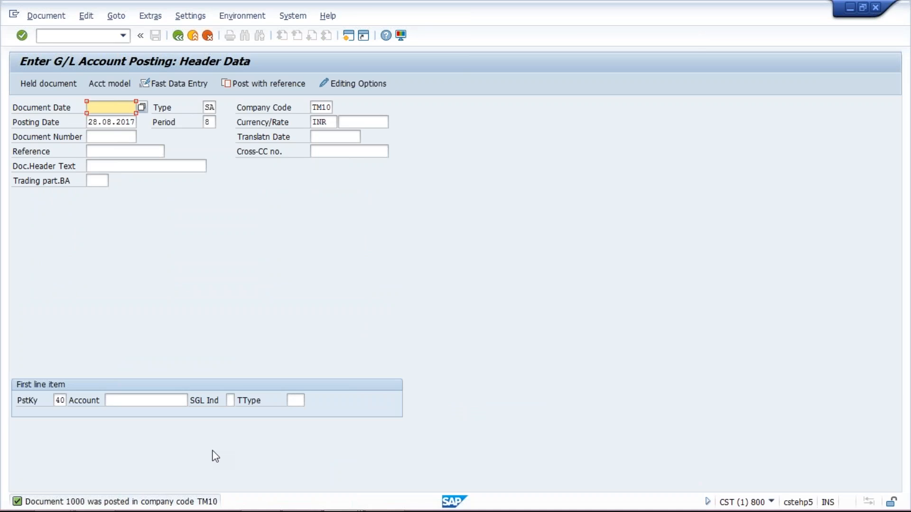
mouse_move(380, 507)
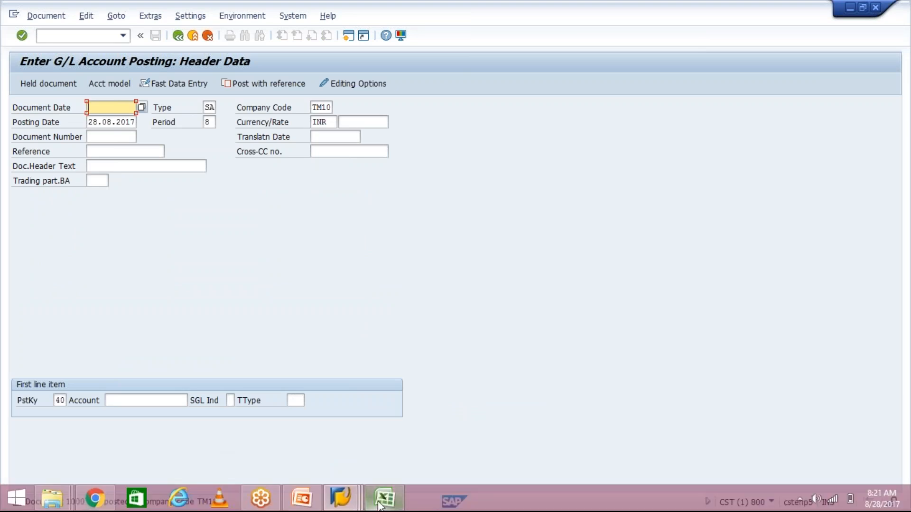
left_click(340, 498)
left_click(321, 241)
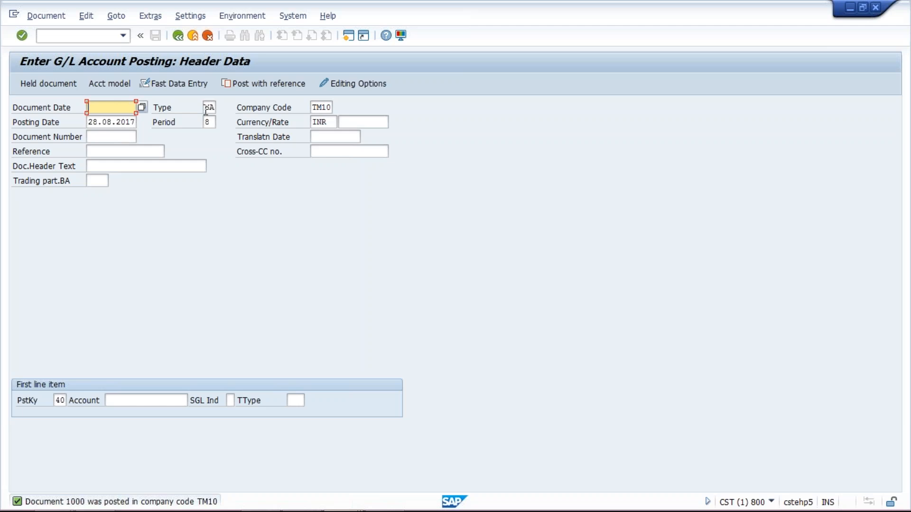
mouse_move(335, 506)
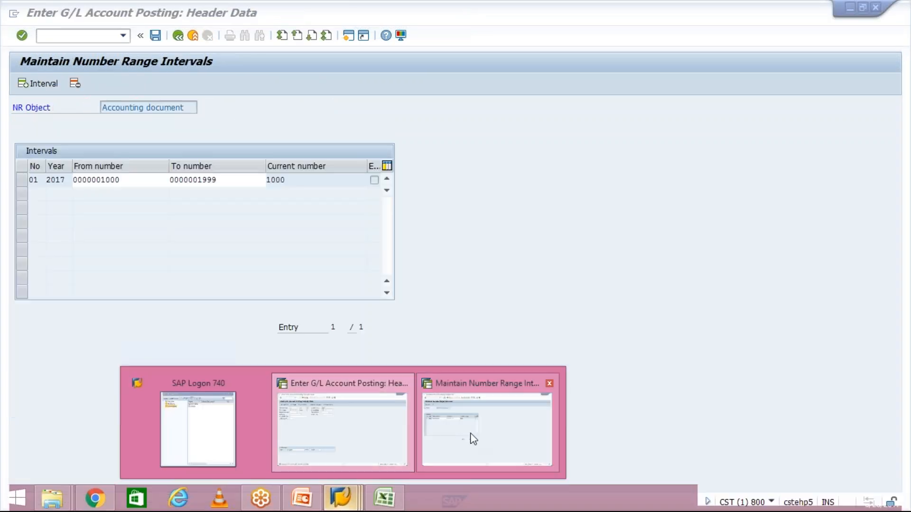
left_click(471, 438)
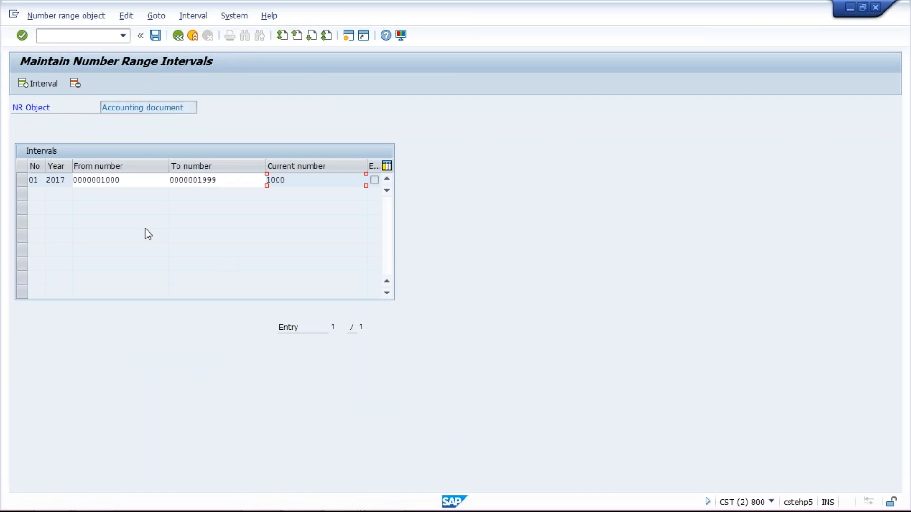
Review the limits and current number of the 2017 interval once more without editing them
left_click_drag(120, 180, 100, 180)
left_click_drag(235, 180, 189, 179)
left_click(323, 184)
left_click_drag(309, 180, 264, 184)
key("End")
Switch to the G/L account posting session and examine the header's type, reference and header text fields
mouse_move(323, 504)
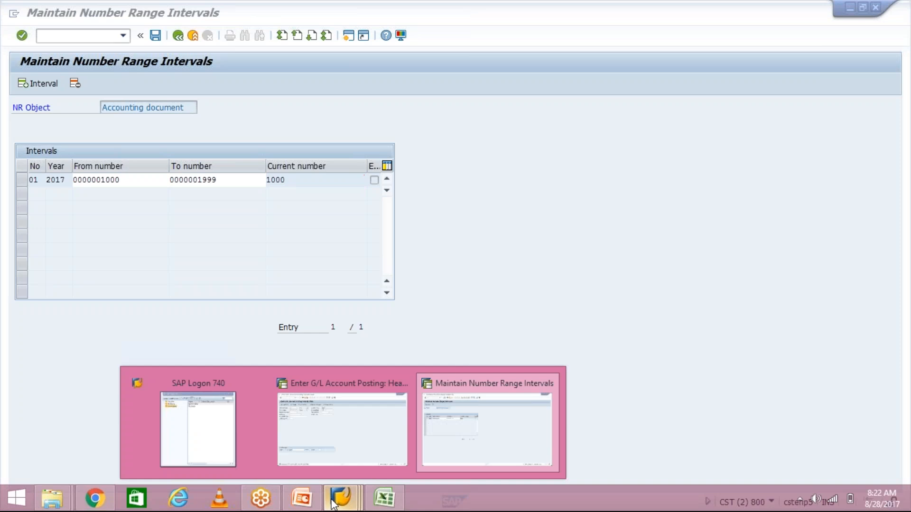
left_click(376, 447)
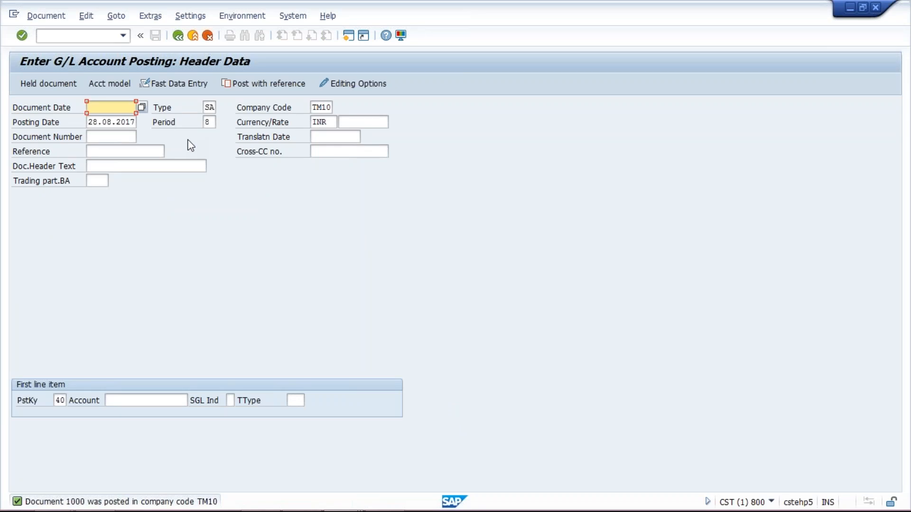
left_click(205, 108)
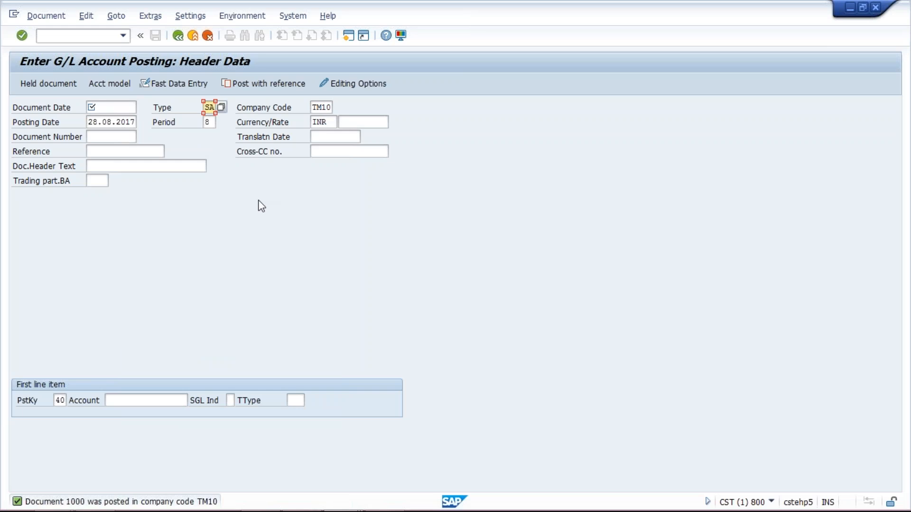
left_click(138, 148)
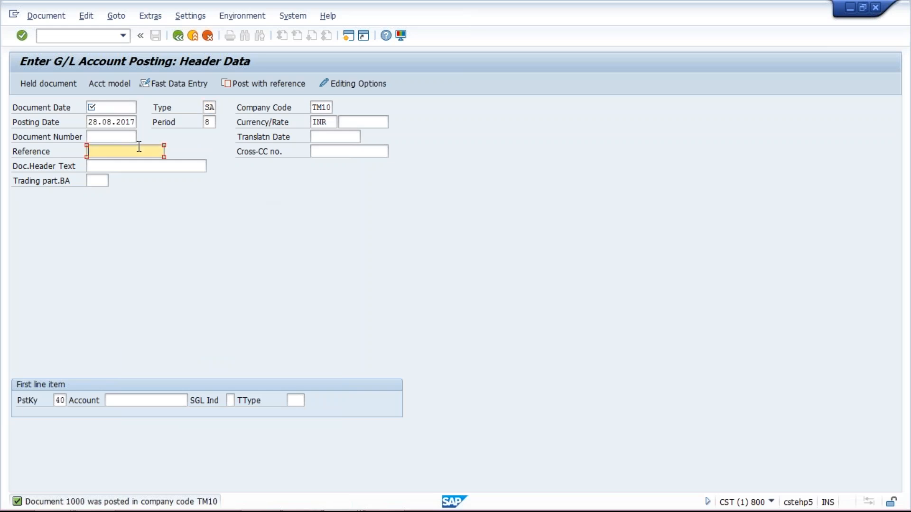
left_click(116, 166)
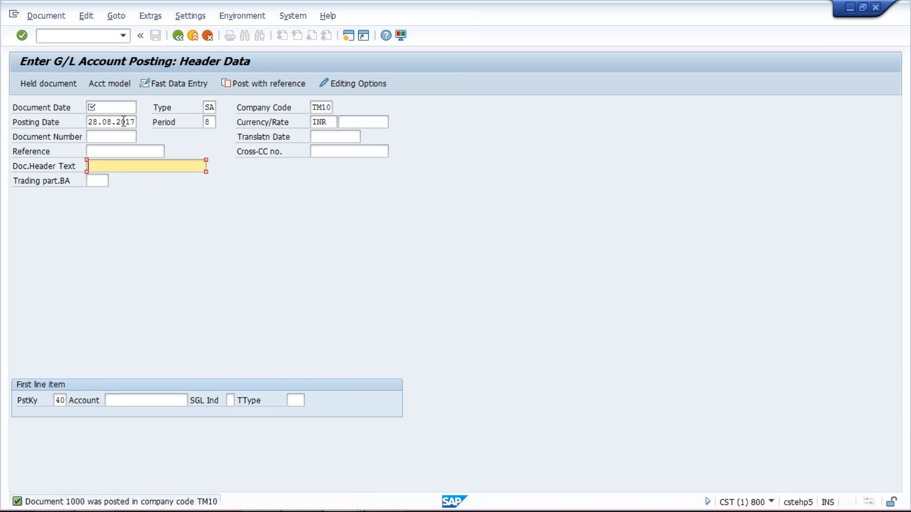
Try to confirm the posting header with the document date and the first line item's account left empty
key("Return")
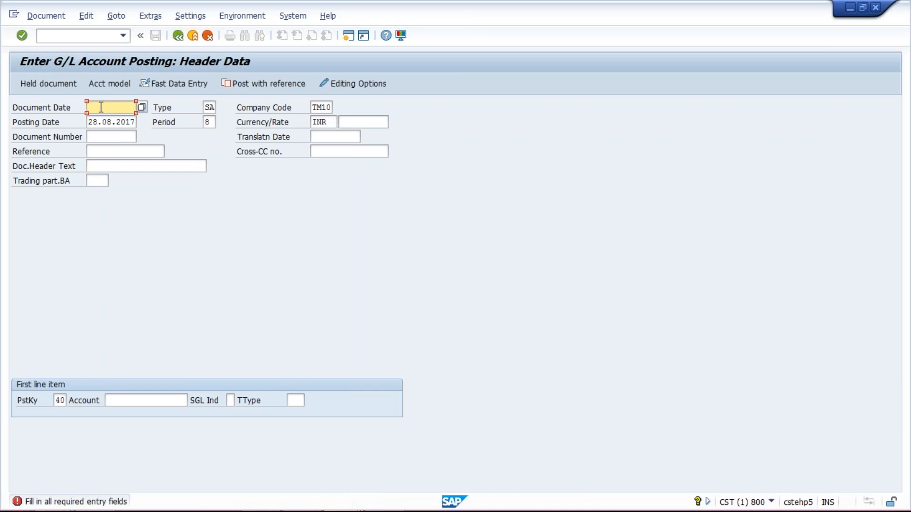
left_click(160, 398)
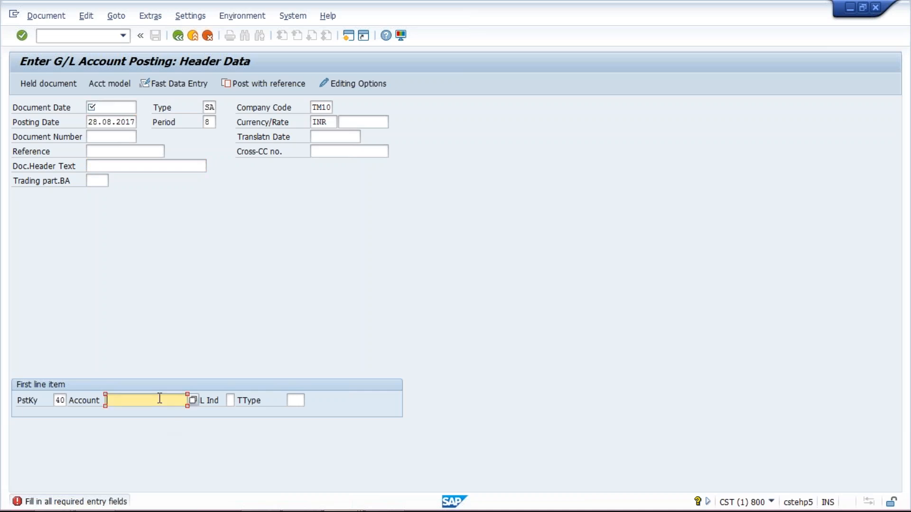
key("Return")
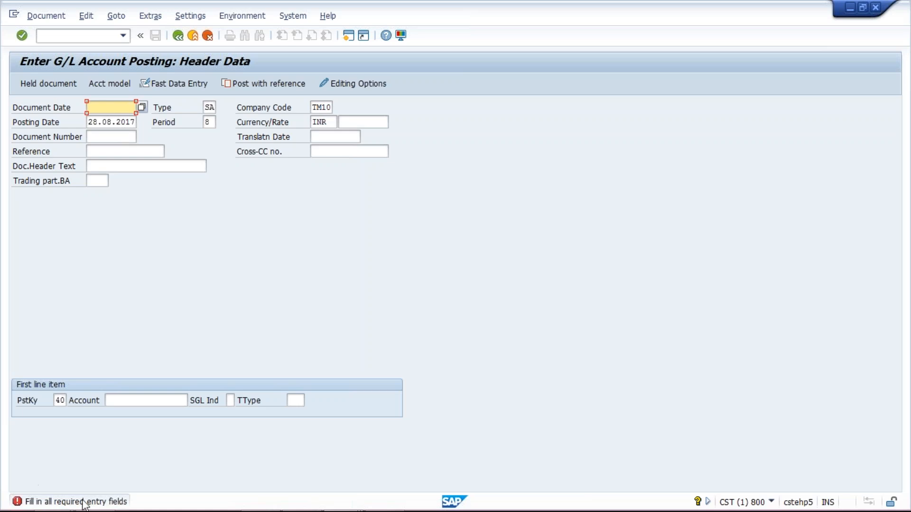
left_click(123, 131)
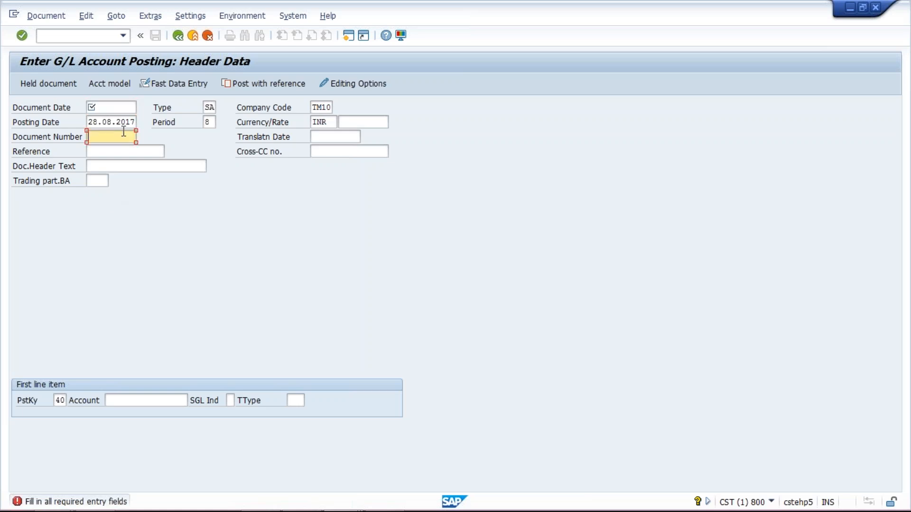
Examine the posting header's document date, reference and header text fields without entering anything
left_click(110, 106)
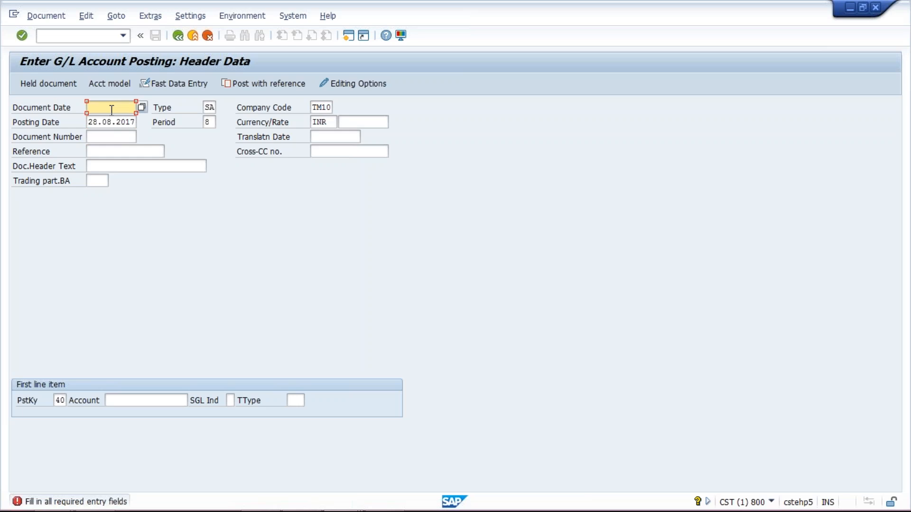
left_click(111, 152)
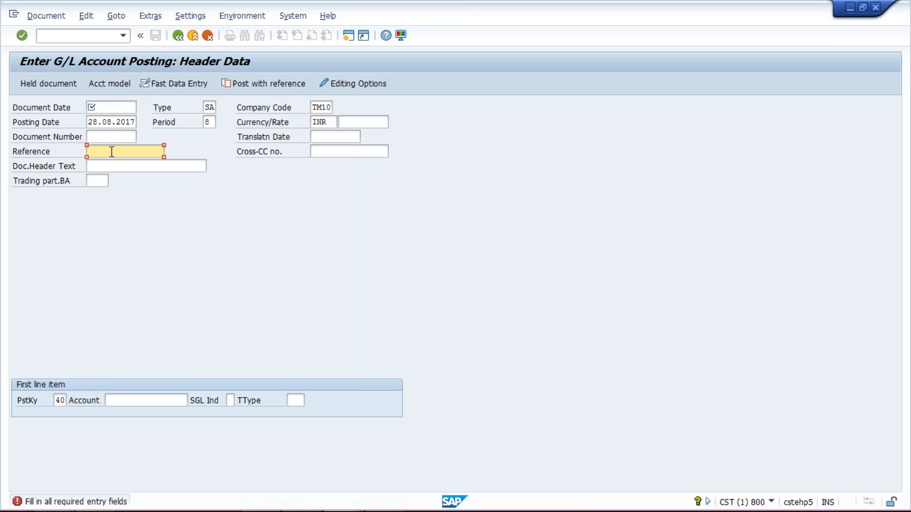
left_click(117, 165)
left_click(110, 149)
left_click(116, 167)
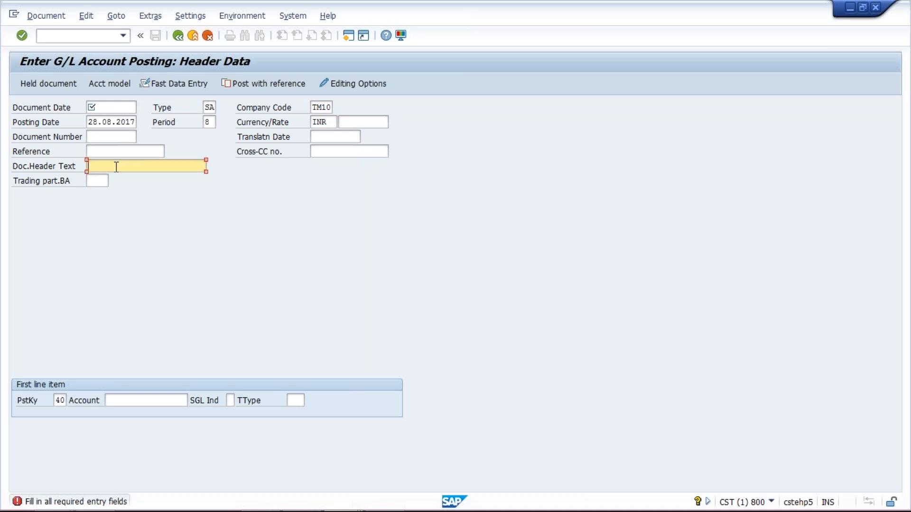
Return from the number range intervals session to document type SA's details and make reference number and document header text required
mouse_move(400, 503)
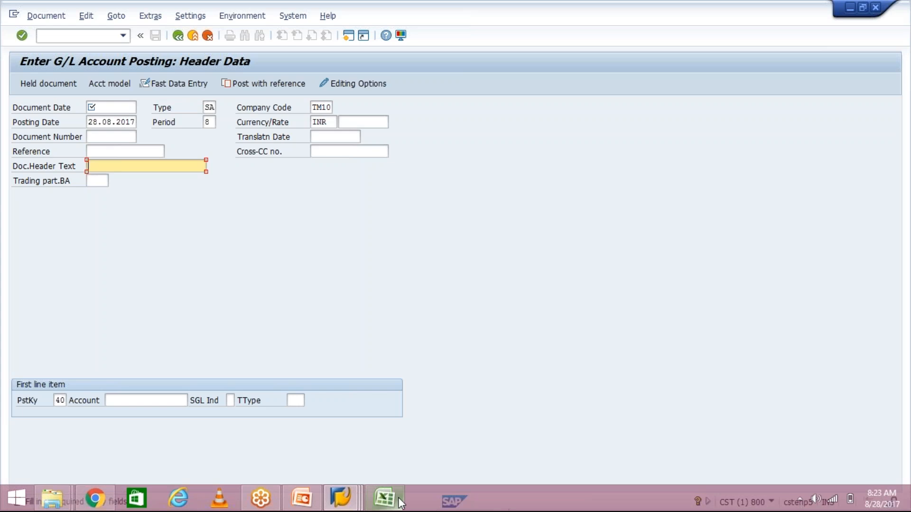
left_click(346, 491)
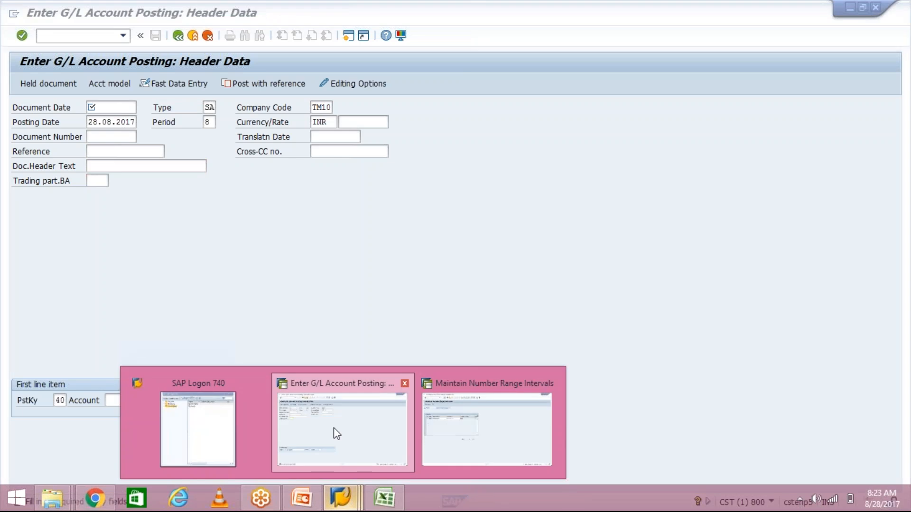
left_click(468, 443)
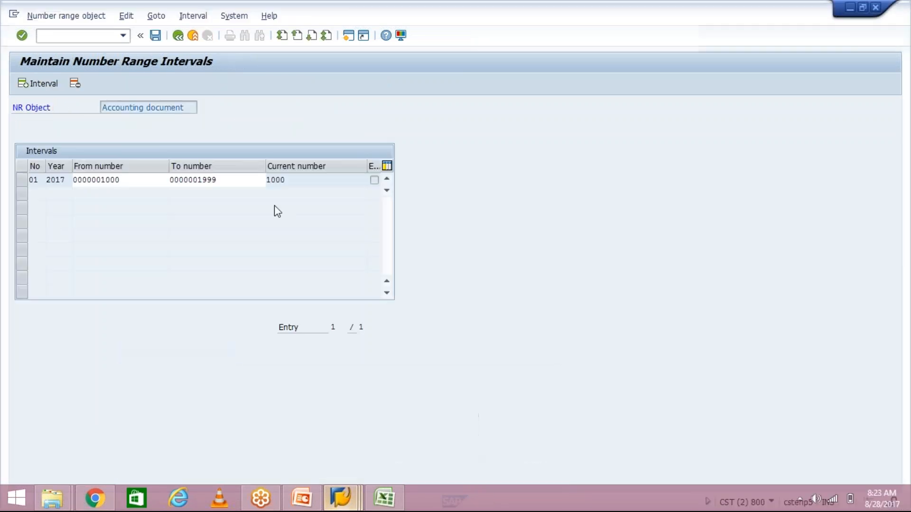
left_click(175, 40)
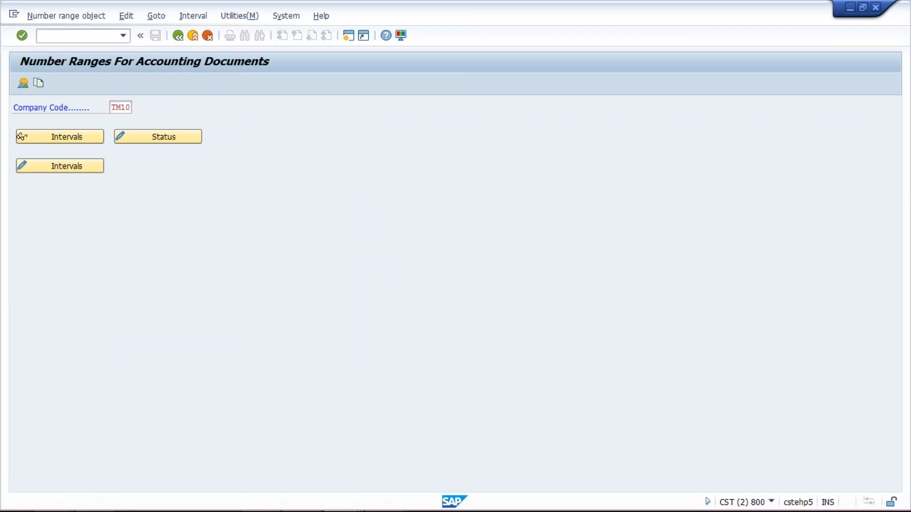
left_click(178, 38)
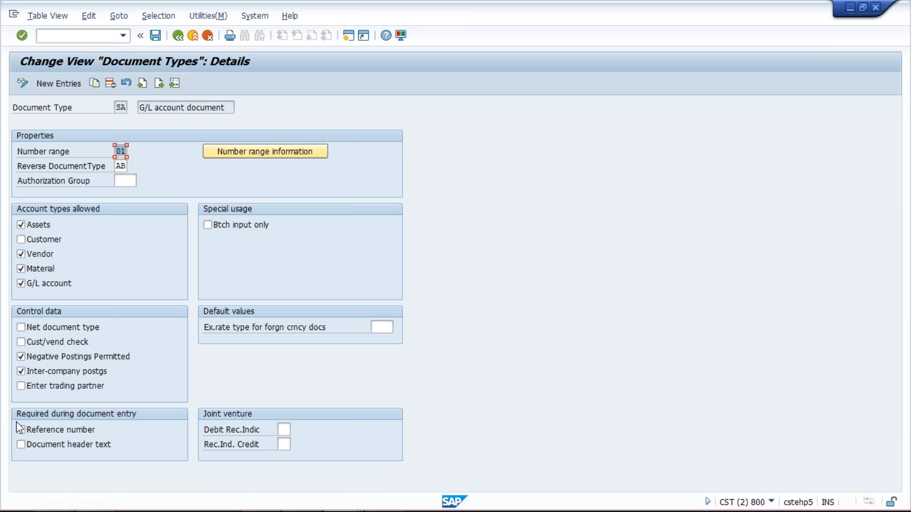
left_click(47, 430)
left_click(48, 446)
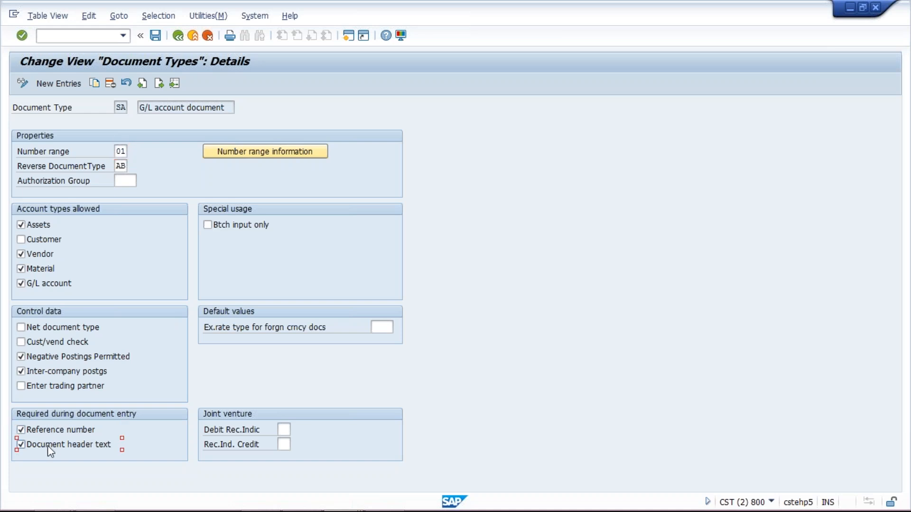
Switch to the G/L account posting session and check the header's reference field
mouse_move(280, 490)
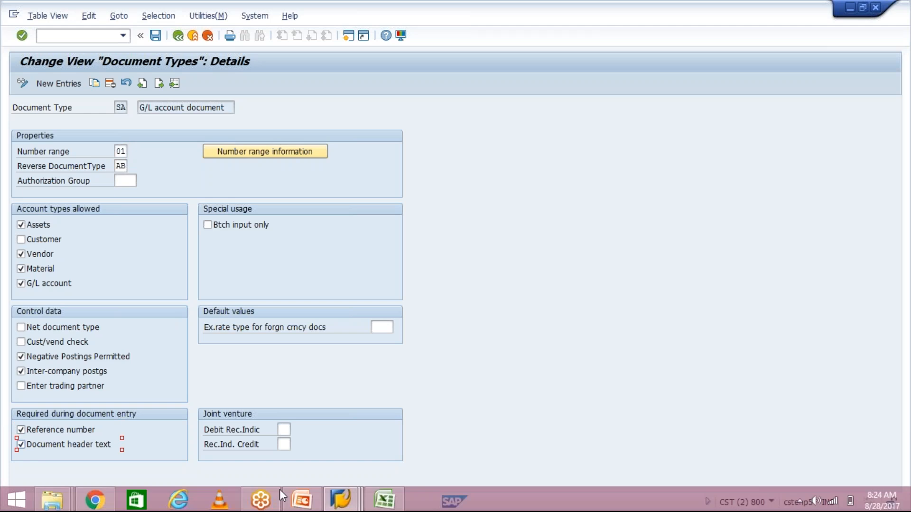
mouse_move(336, 509)
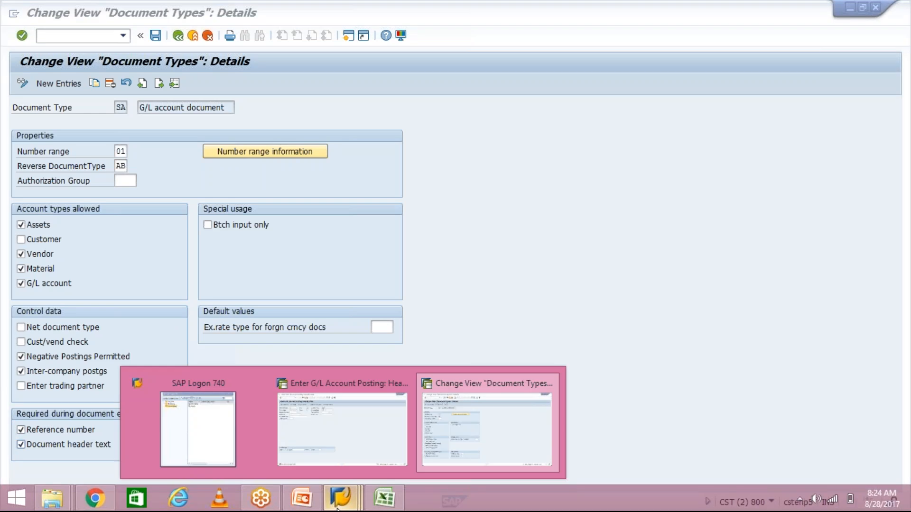
left_click(334, 424)
left_click(131, 153)
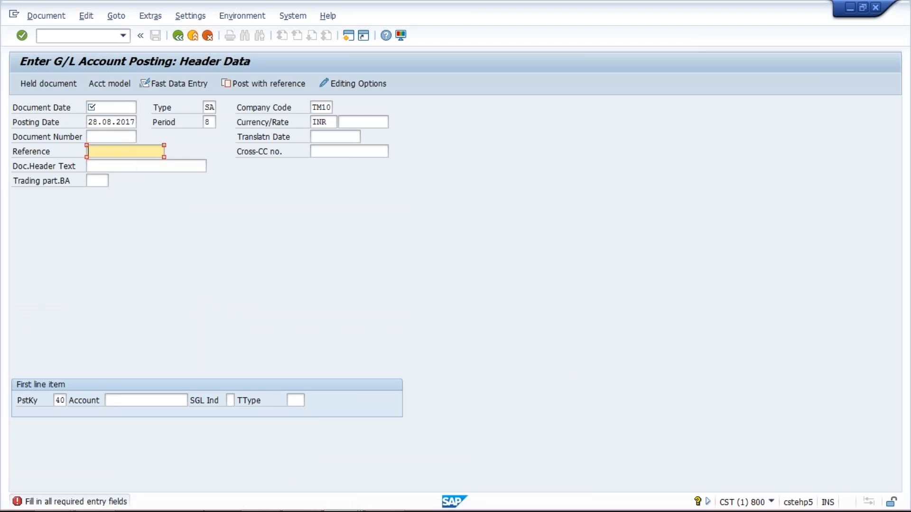
Go back to the document type SA details session and save the required-field settings
left_click(355, 497)
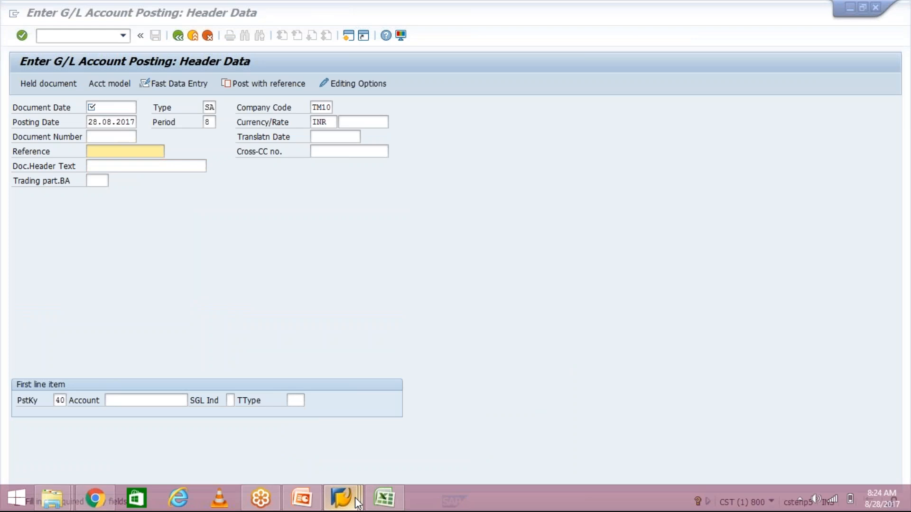
left_click(532, 420)
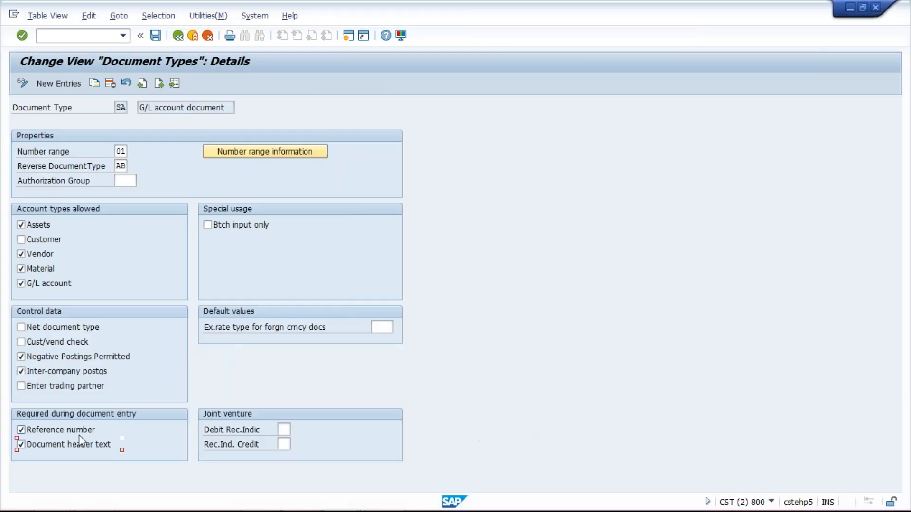
left_click(155, 36)
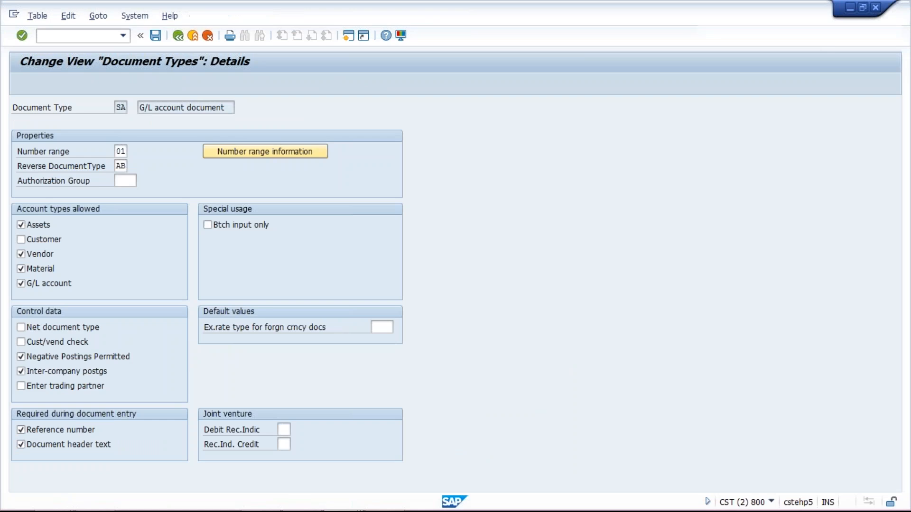
left_click(196, 227)
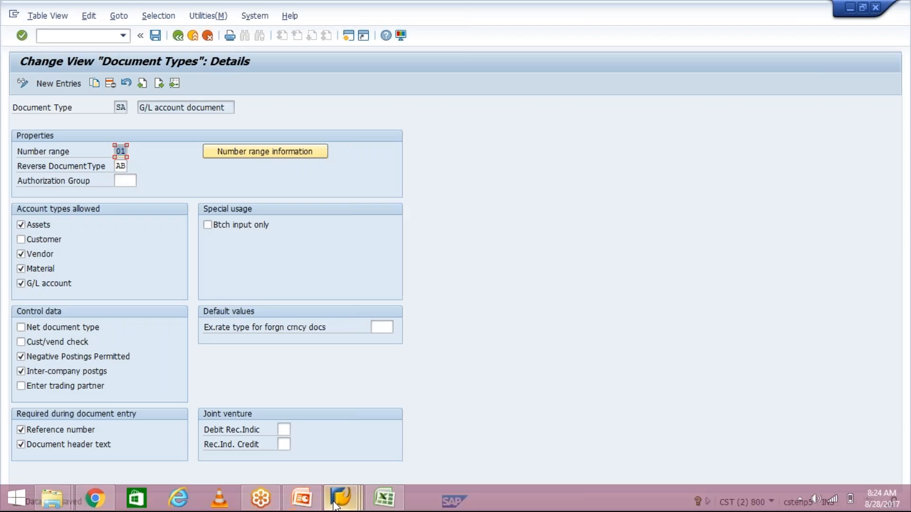
Switch to the G/L account posting session and restart the posting transaction with /NF-02
mouse_move(341, 499)
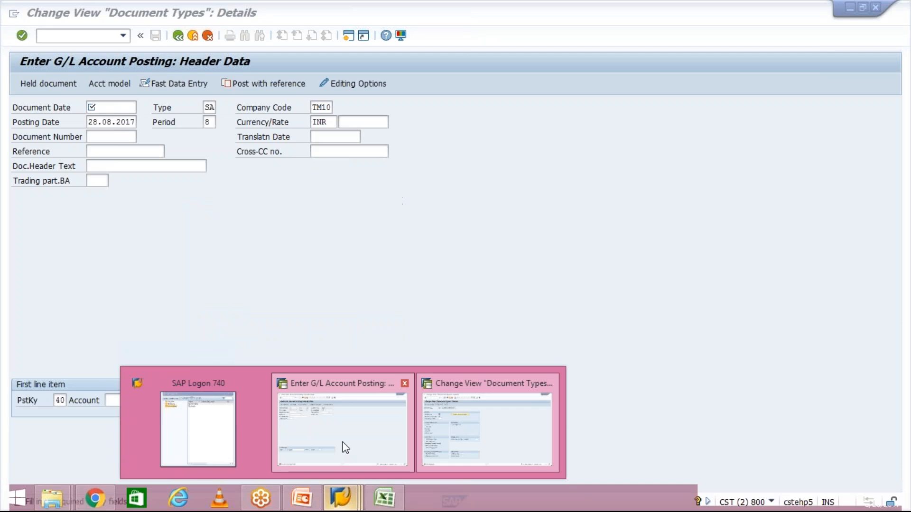
left_click(345, 447)
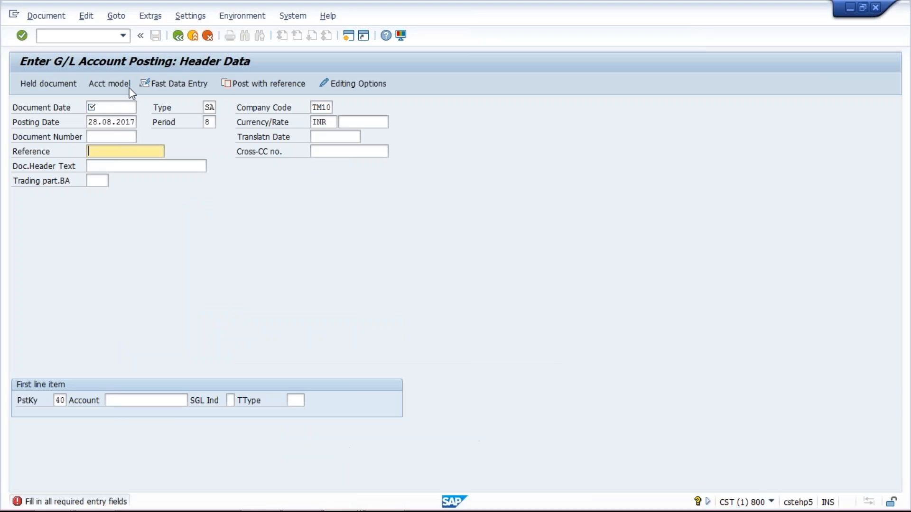
left_click(125, 42)
left_click(105, 57)
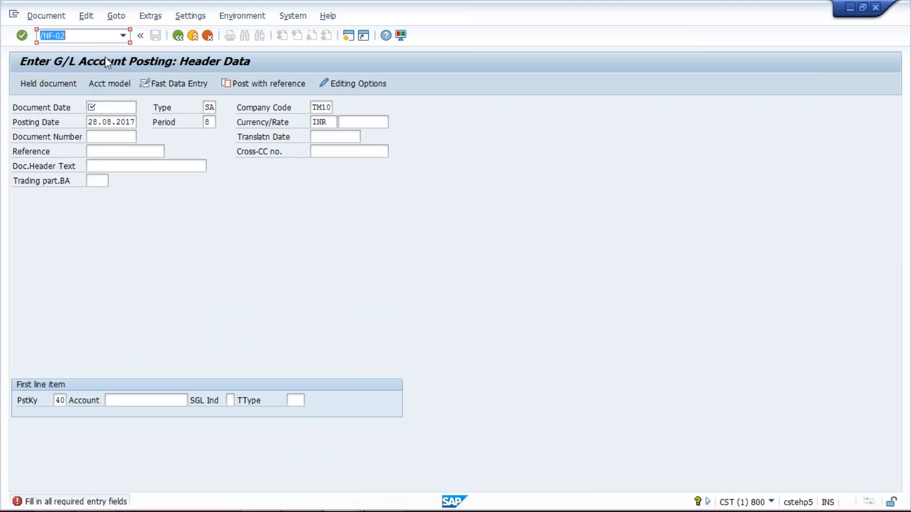
key("Return")
Set the document date to 28.08.2017 and the first line item's account to 4000, and try to confirm the header
key("space")
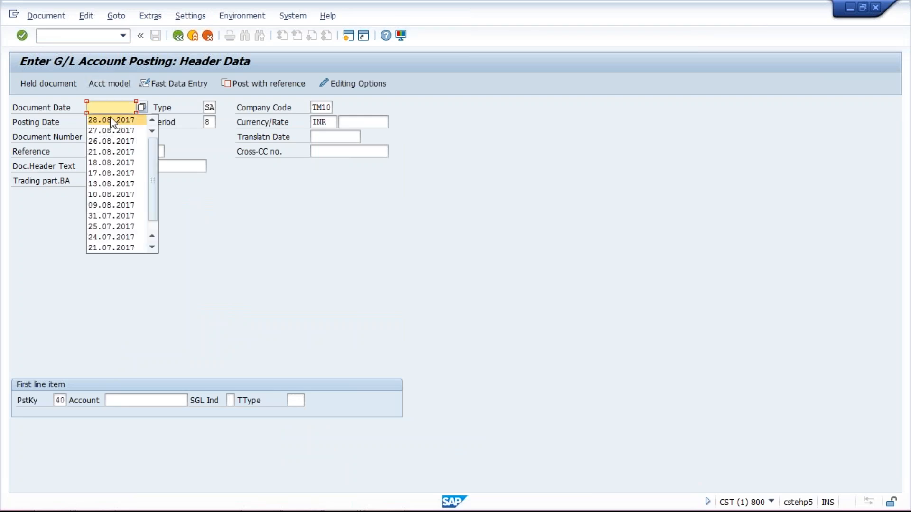
left_click(111, 119)
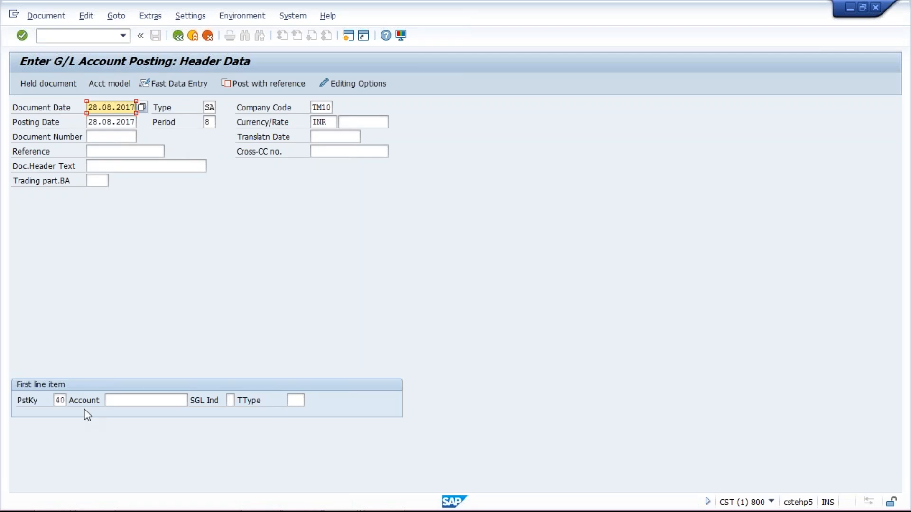
left_click(137, 401)
key("space")
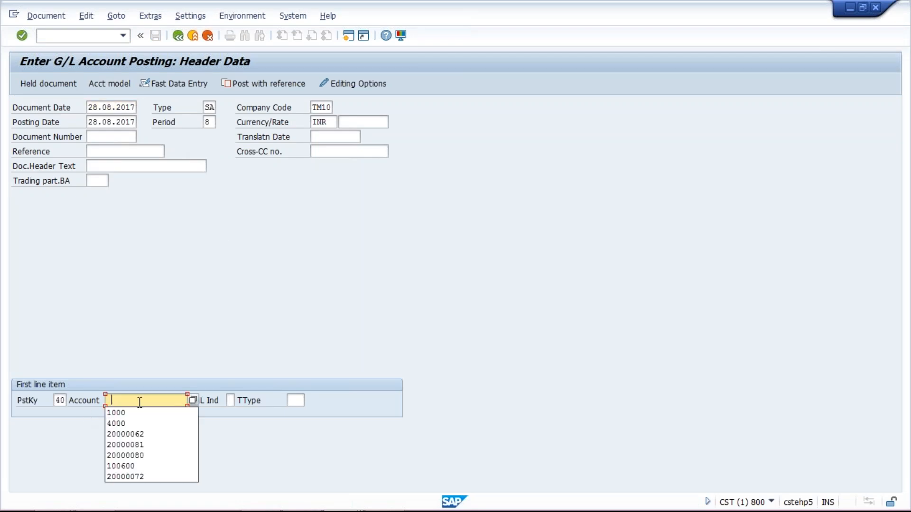
left_click(145, 423)
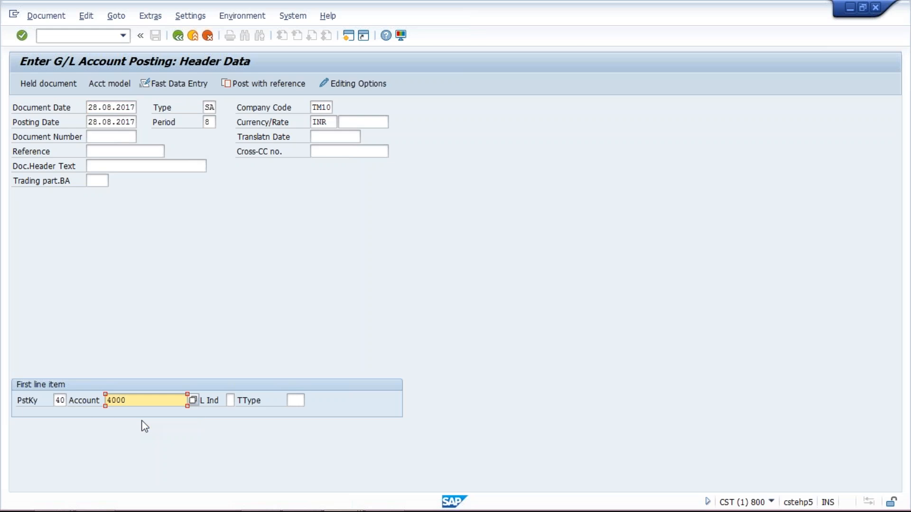
key("Return")
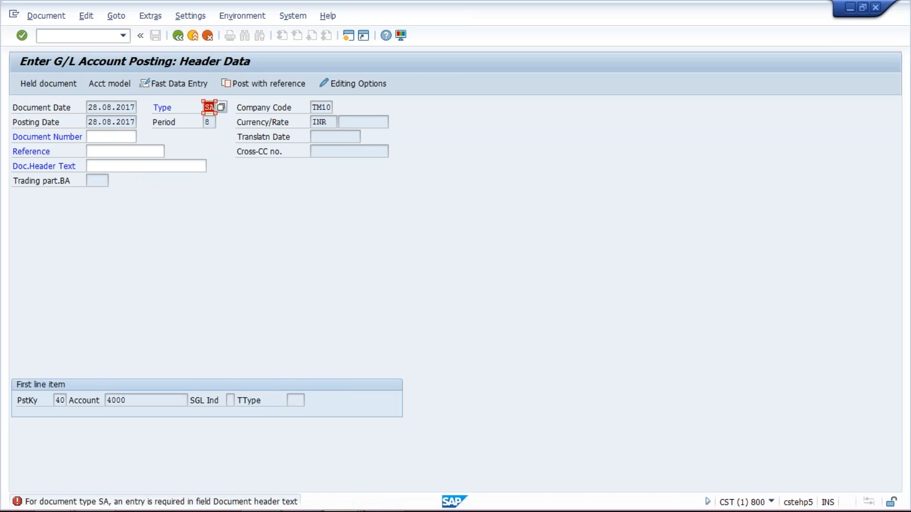
Enter TEST as the document header text and test as the reference, and confirm the header to open the first line item
left_click(141, 164)
type("TEST")
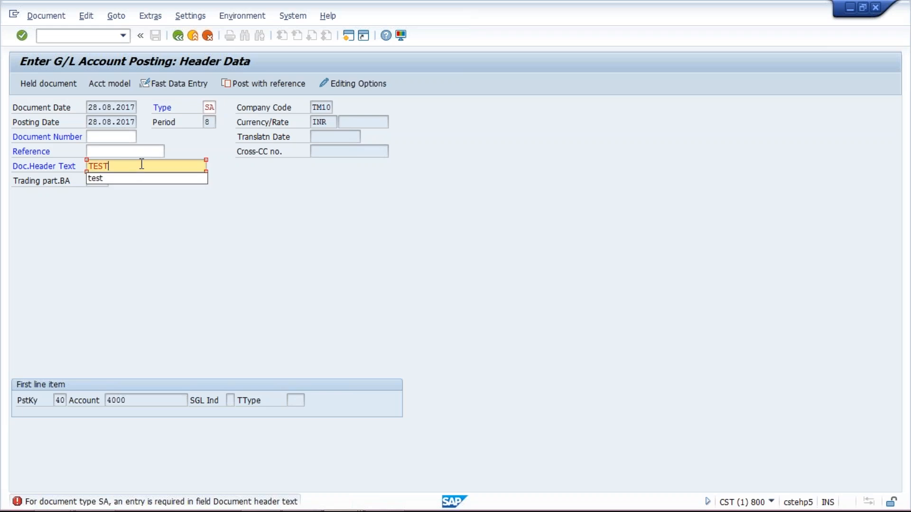
key("Return")
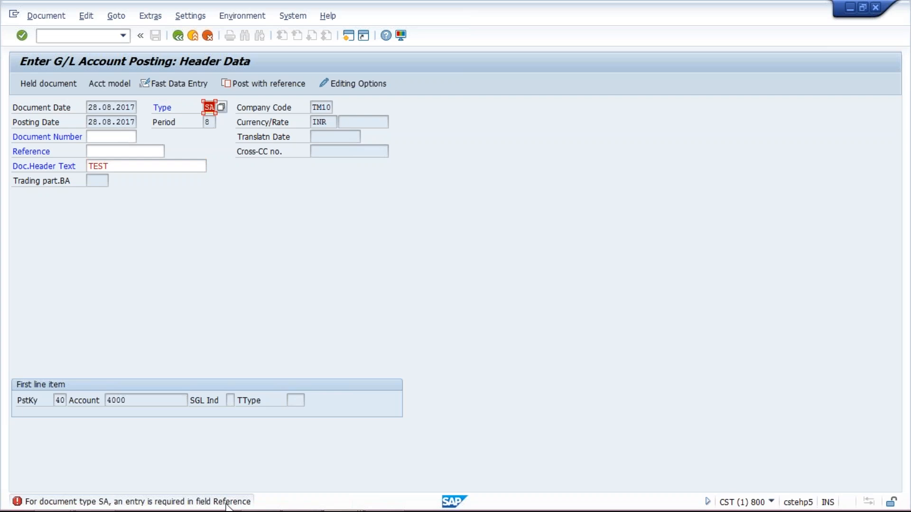
left_click(102, 154)
key("space")
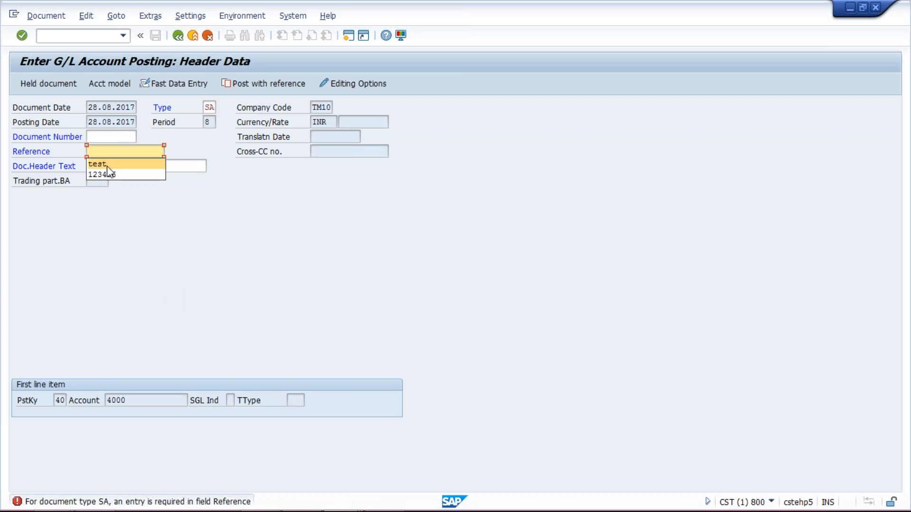
left_click(107, 166)
key("Return")
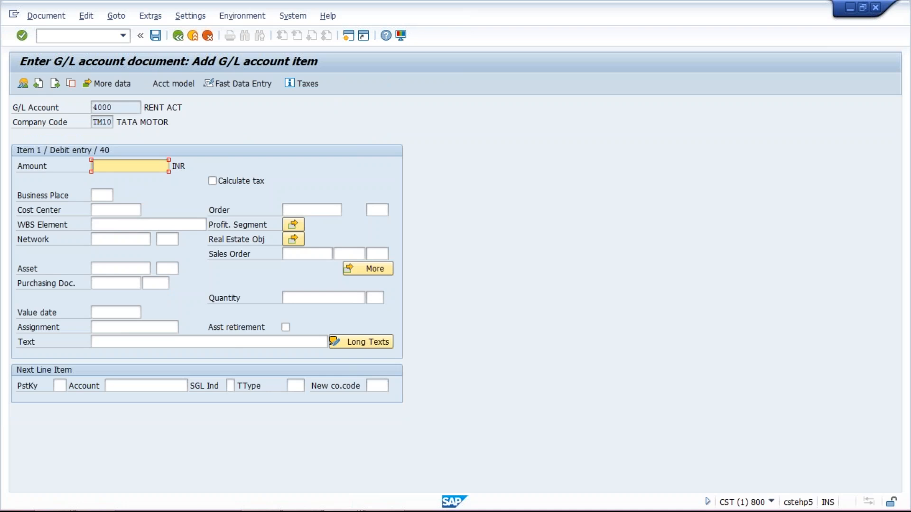
Switch to the document type SA details, remove the reference number and document header text requirements, and save
mouse_move(313, 511)
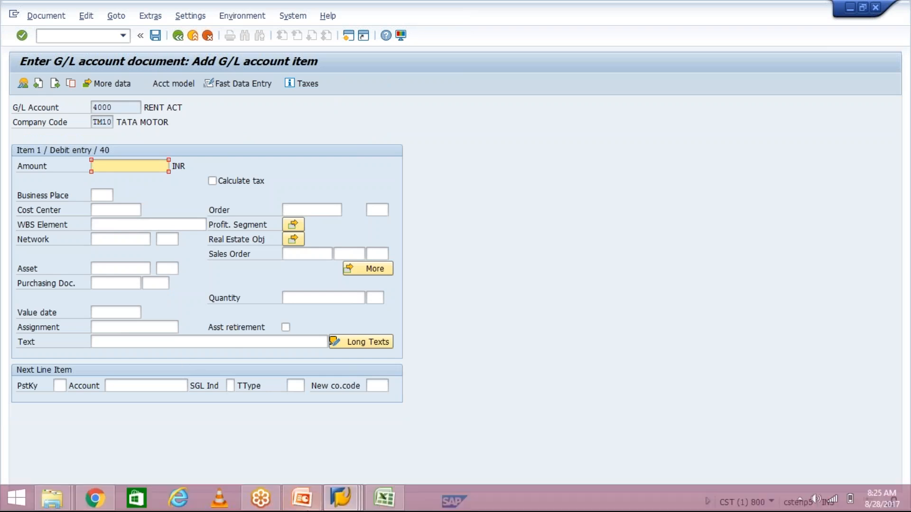
mouse_move(358, 499)
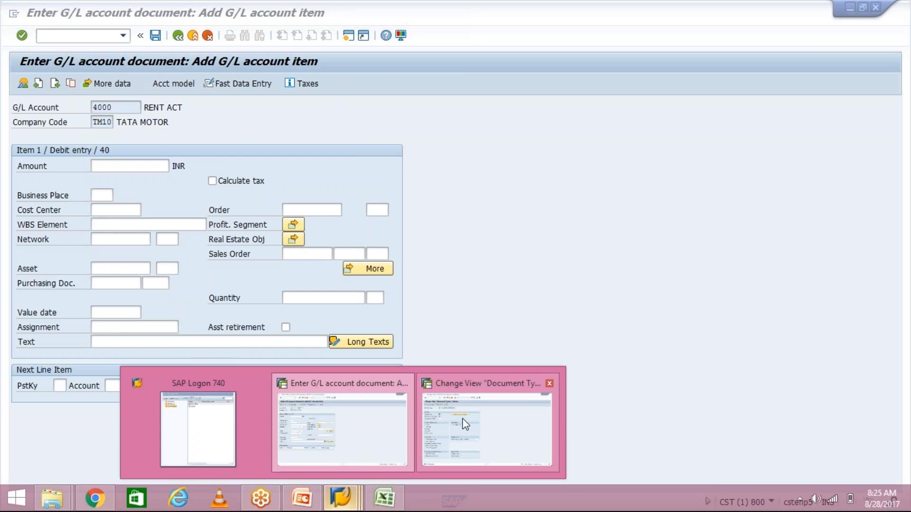
left_click(465, 426)
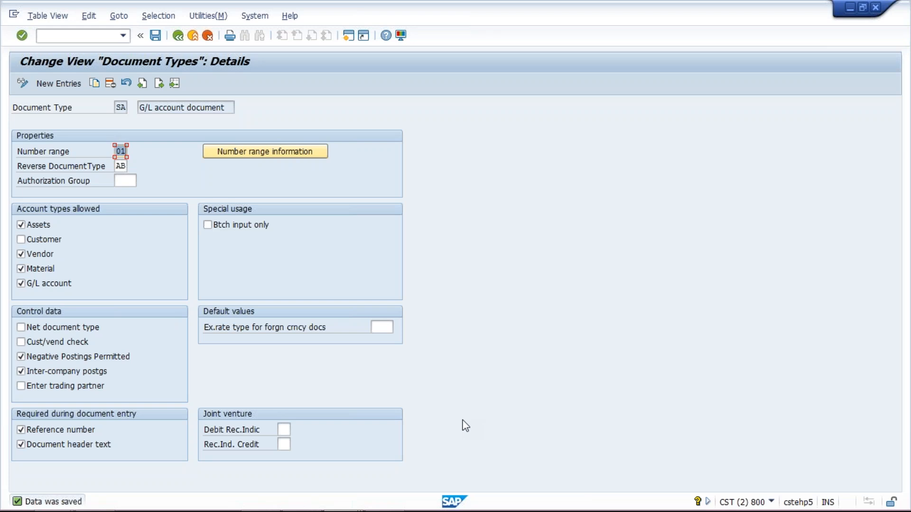
left_click(87, 431)
left_click(86, 446)
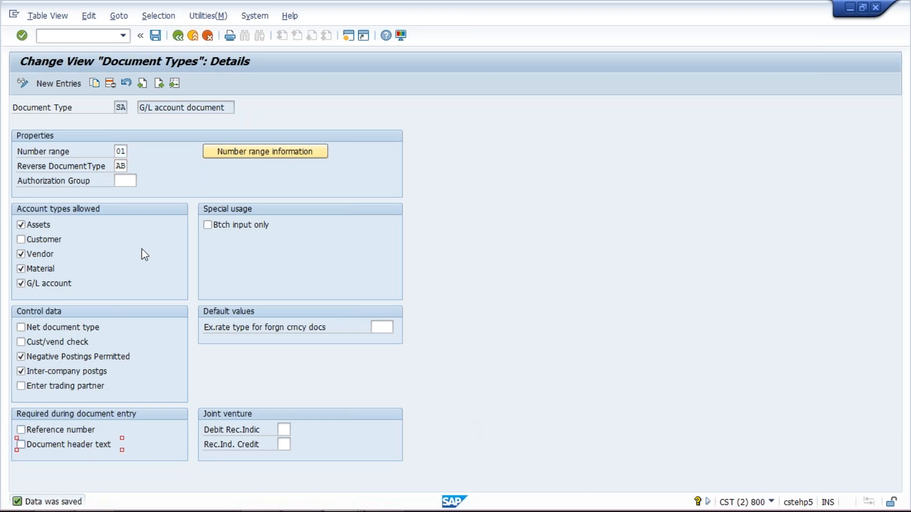
left_click(155, 36)
Switch back to the G/L posting session and restart the posting transaction from the open debit line item
left_click(360, 507)
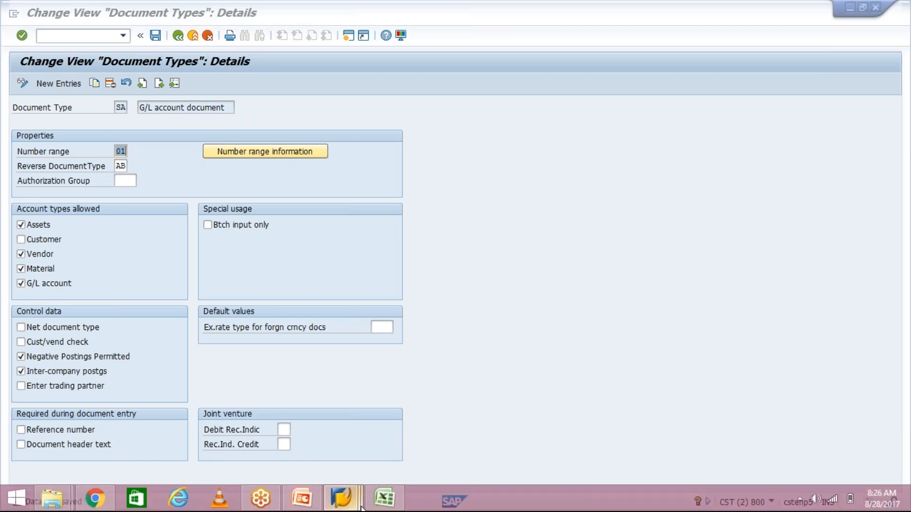
left_click(350, 452)
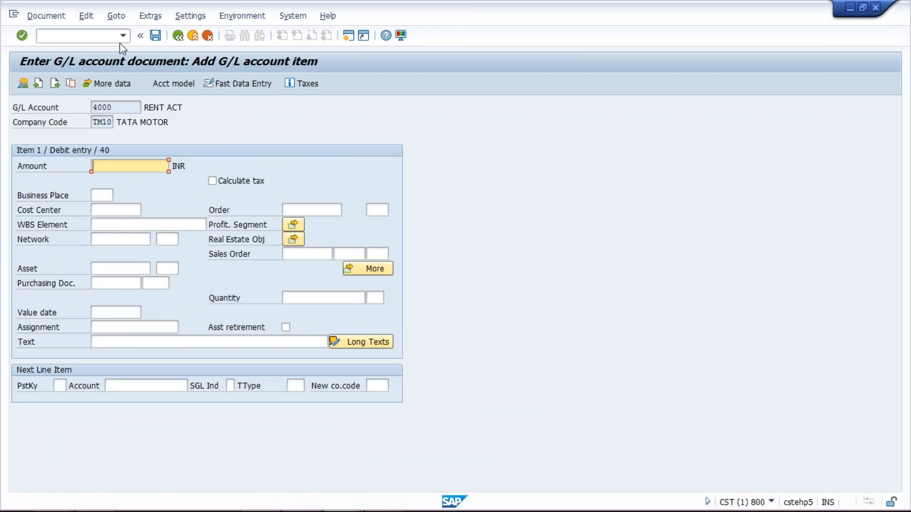
left_click(111, 53)
key("Return")
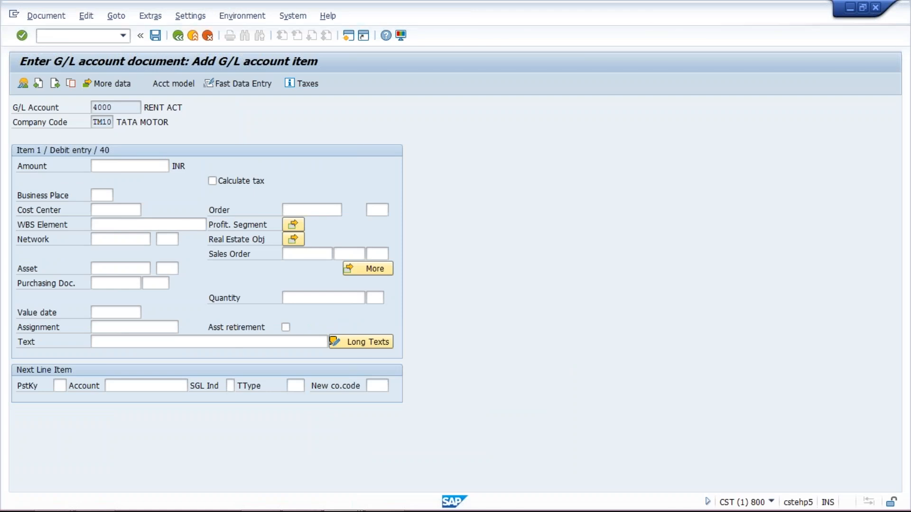
Set the document date to 28.08.2017 and the account to 4000, and confirm the header without a reference or header text
key("space")
left_click(122, 123)
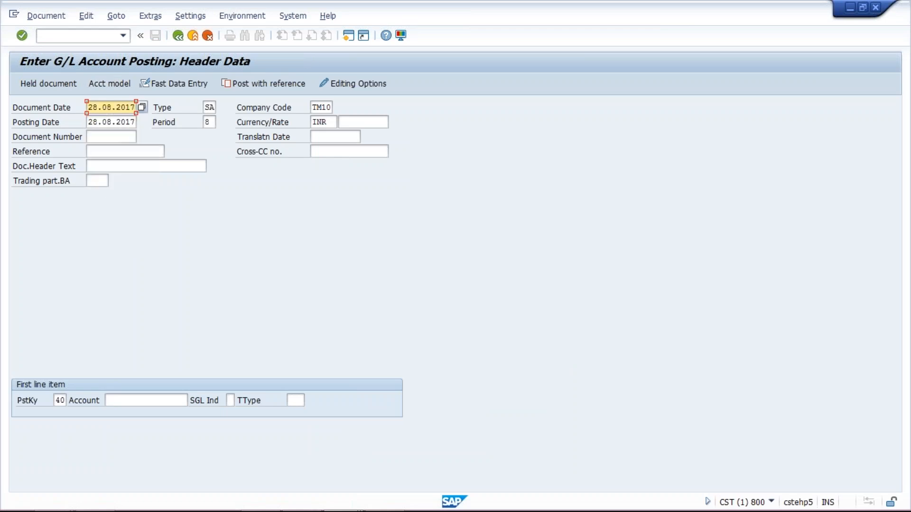
left_click(132, 402)
key("Down")
key("Return")
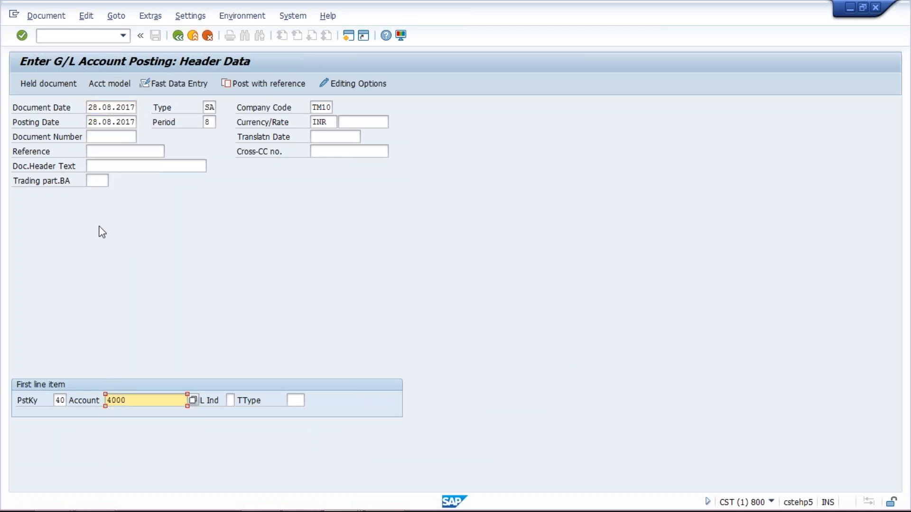
left_click(106, 149)
left_click(109, 167)
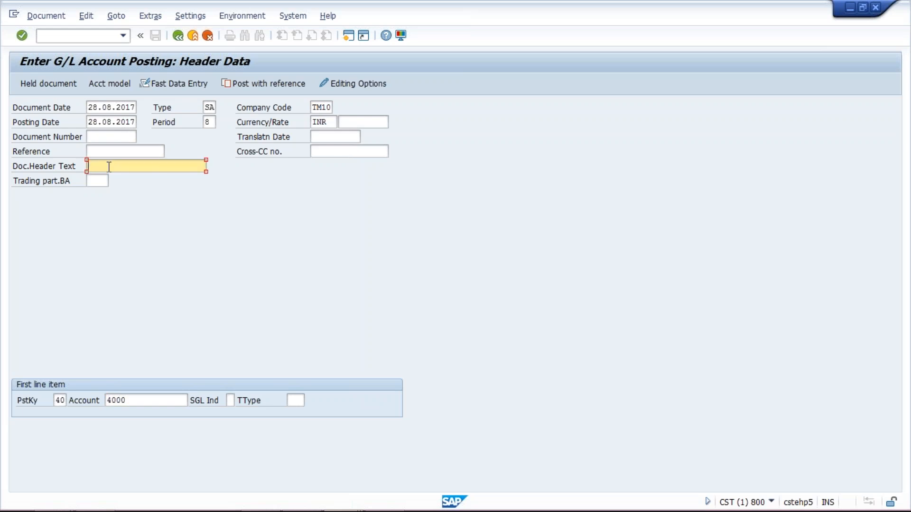
key("Return")
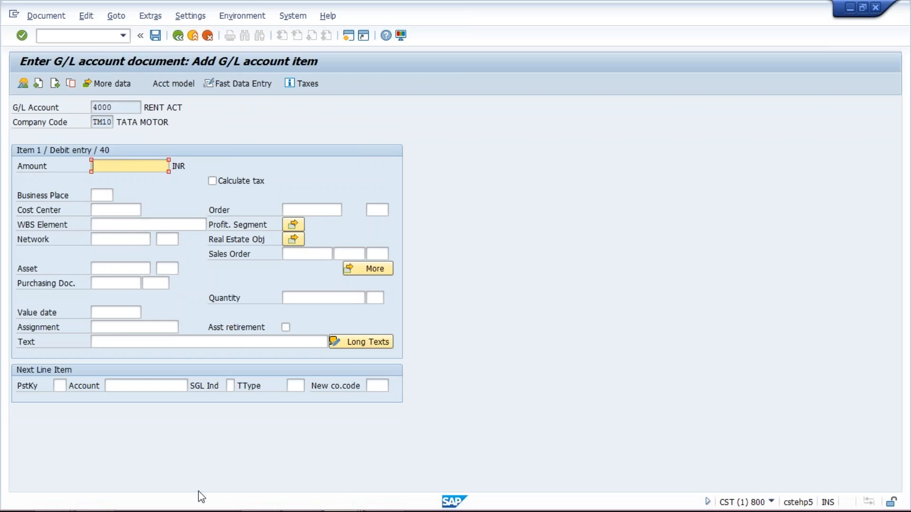
Restart the G/L account posting with /NF-02, abandoning the open debit line item
mouse_move(204, 510)
left_click(123, 35)
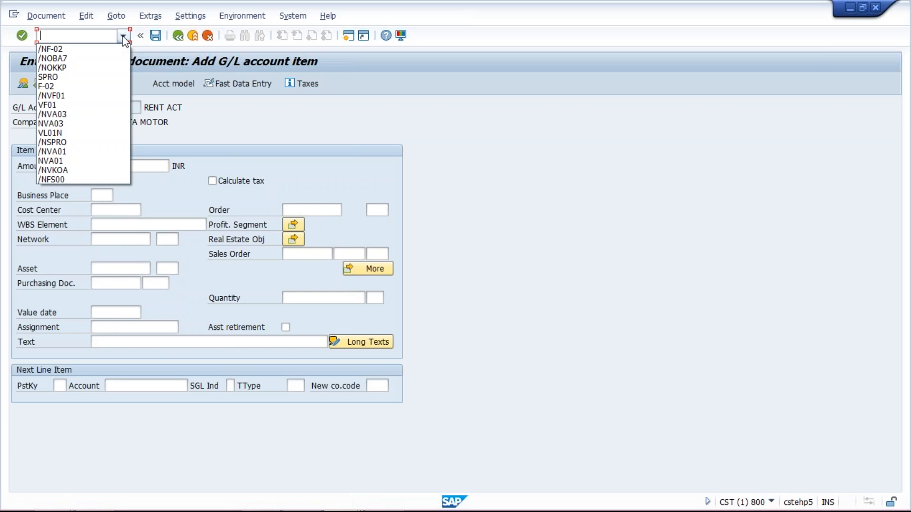
left_click(101, 50)
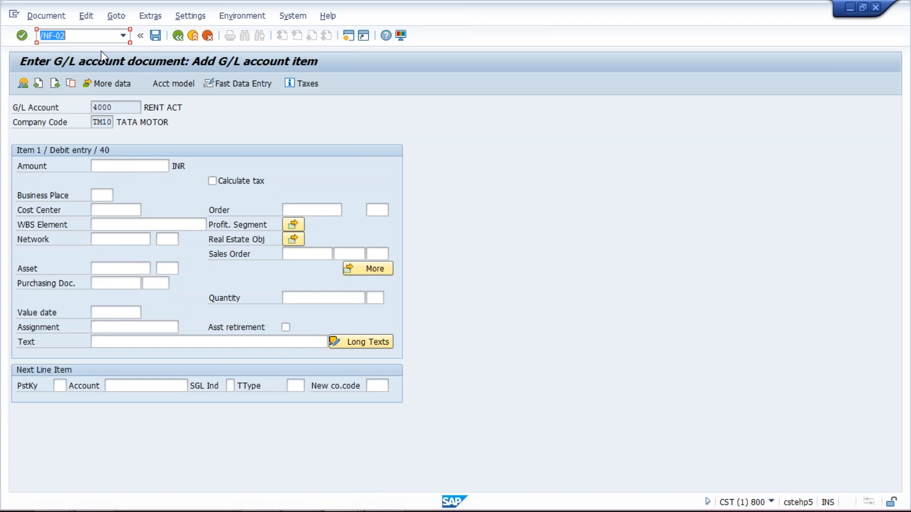
key("Return")
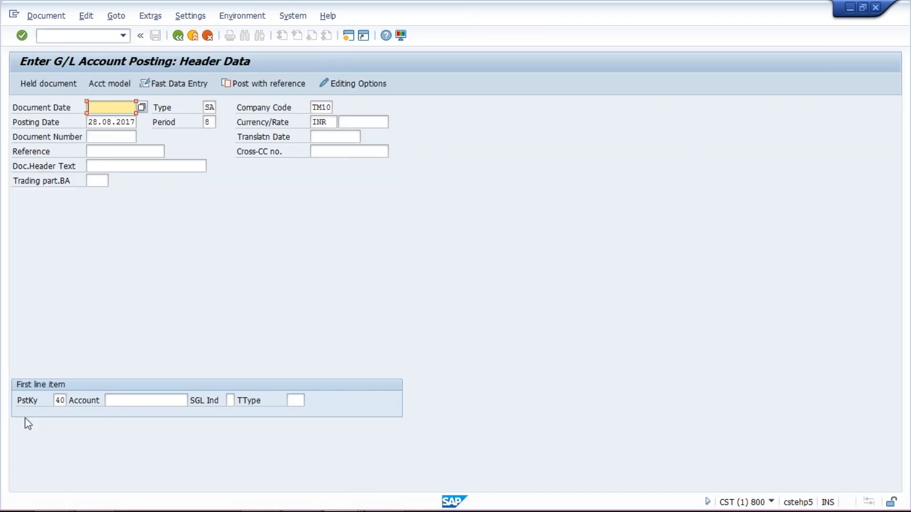
left_click(60, 402)
left_click(122, 402)
left_click(106, 35)
Switch to the document type session and open the G/L account line item display with /NFBL3N
mouse_move(309, 498)
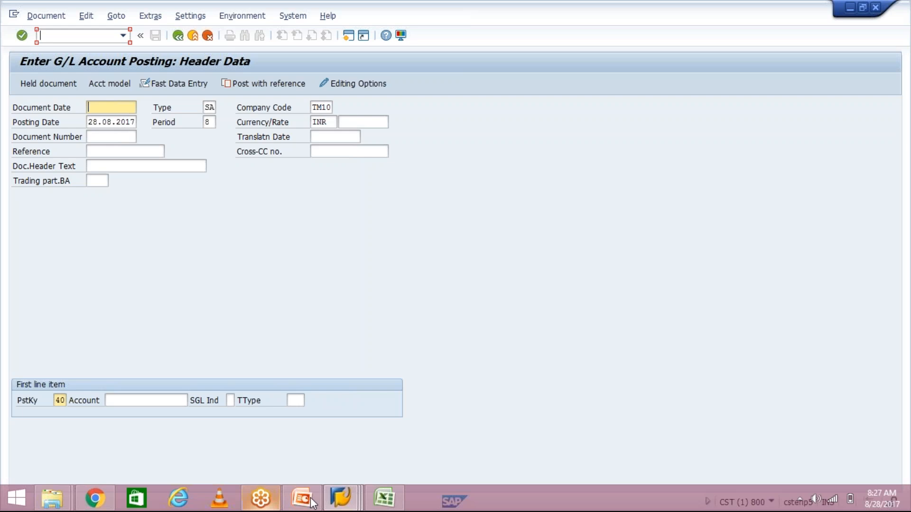
mouse_move(337, 502)
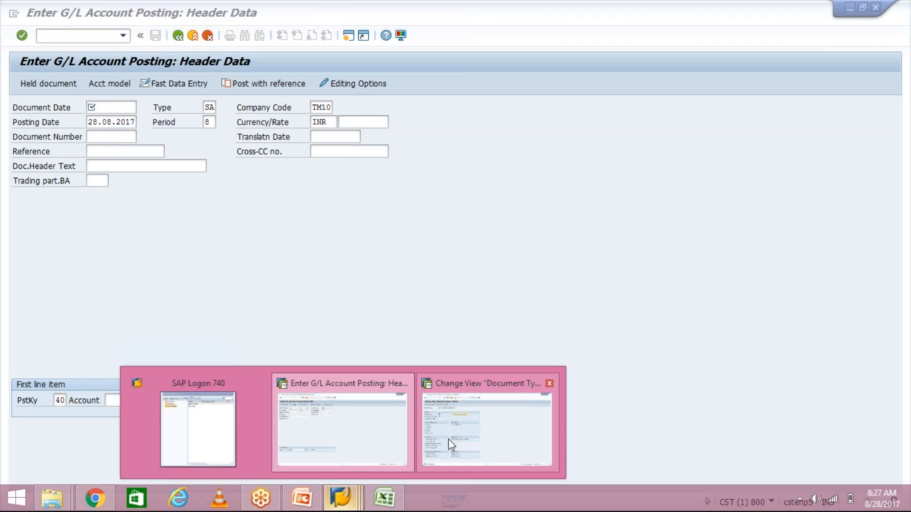
left_click(449, 439)
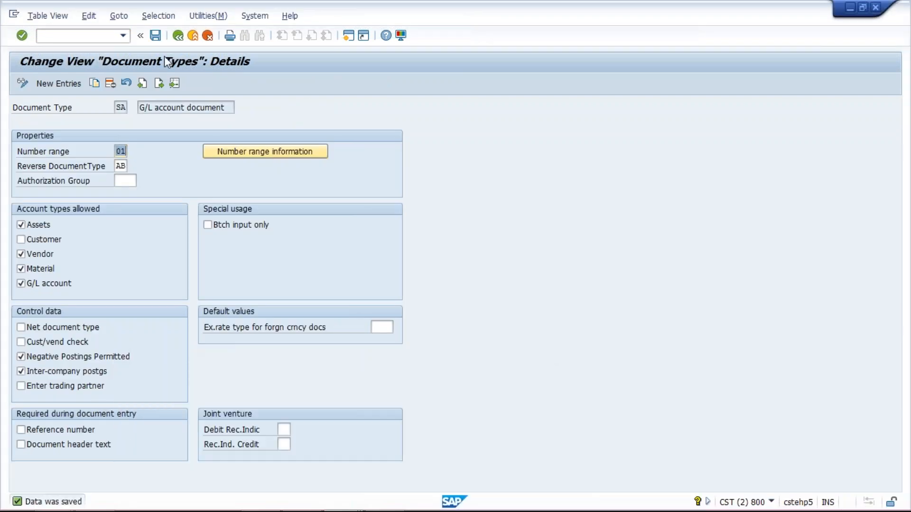
left_click(87, 33)
type("/NFBL3N")
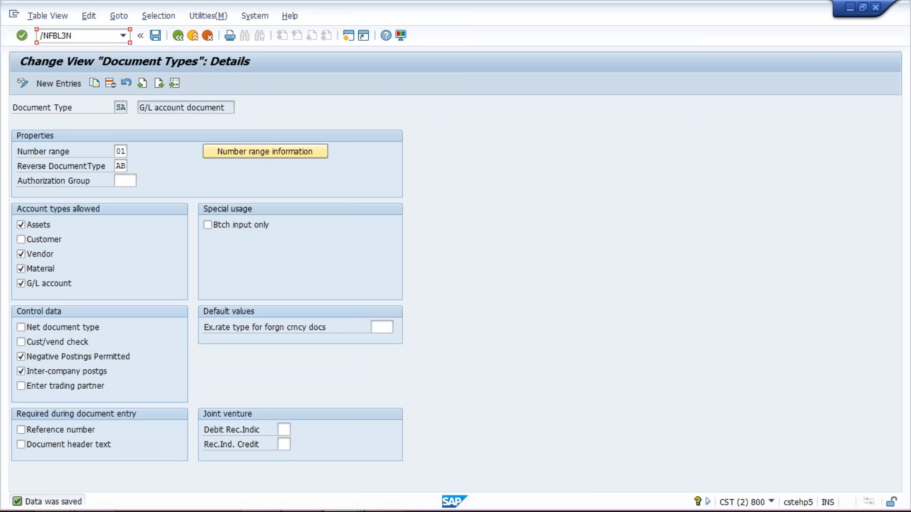
key("Return")
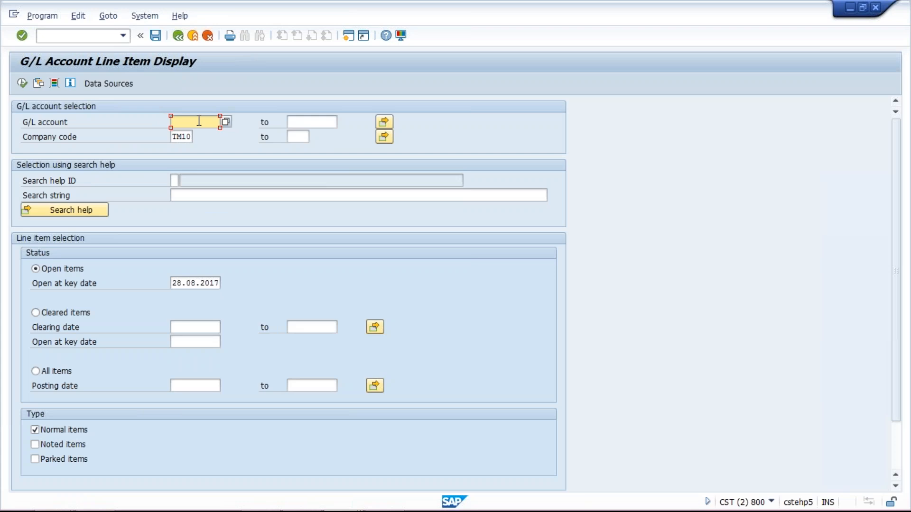
Display the open line items of G/L account 4000 in company code TM10 and examine the local currency amount
type("400")
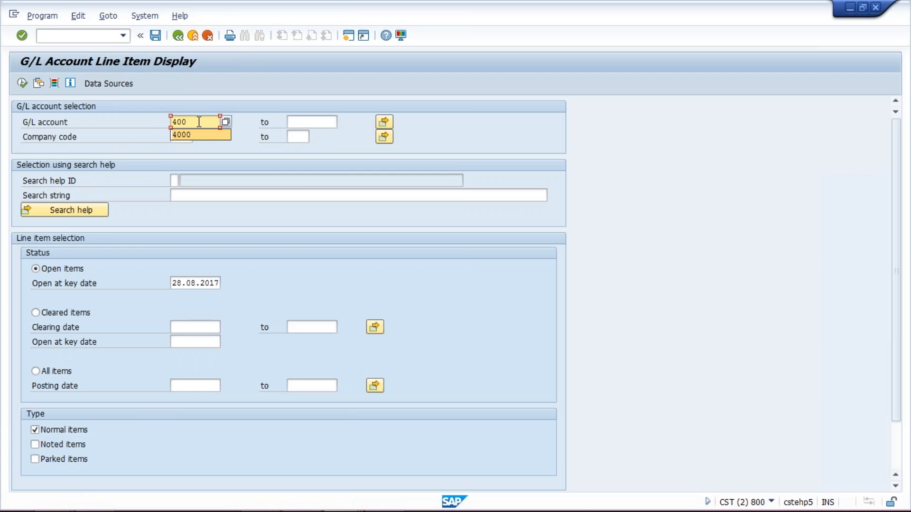
left_click(205, 135)
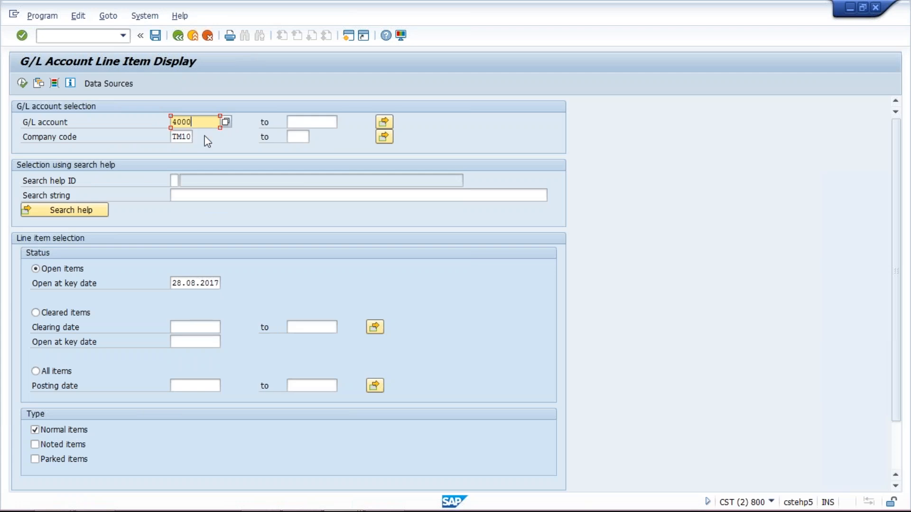
left_click(22, 84)
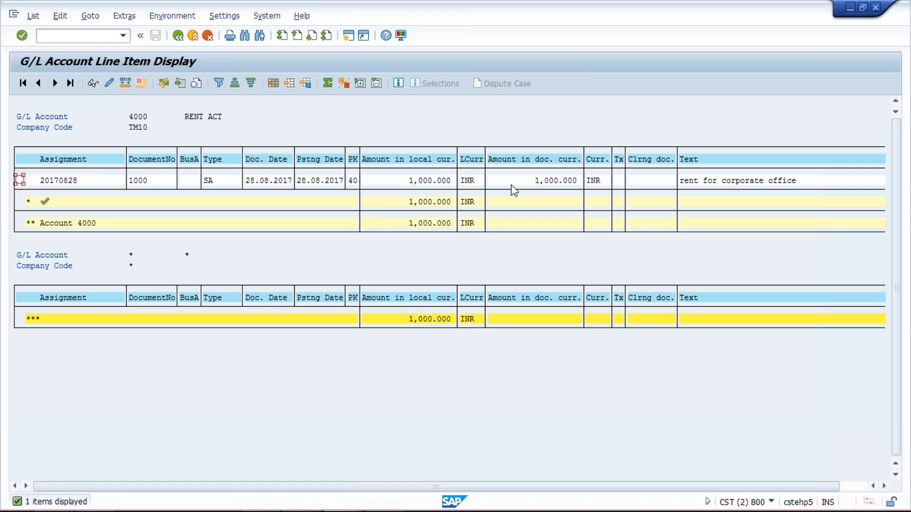
left_click(383, 182)
left_click(407, 180)
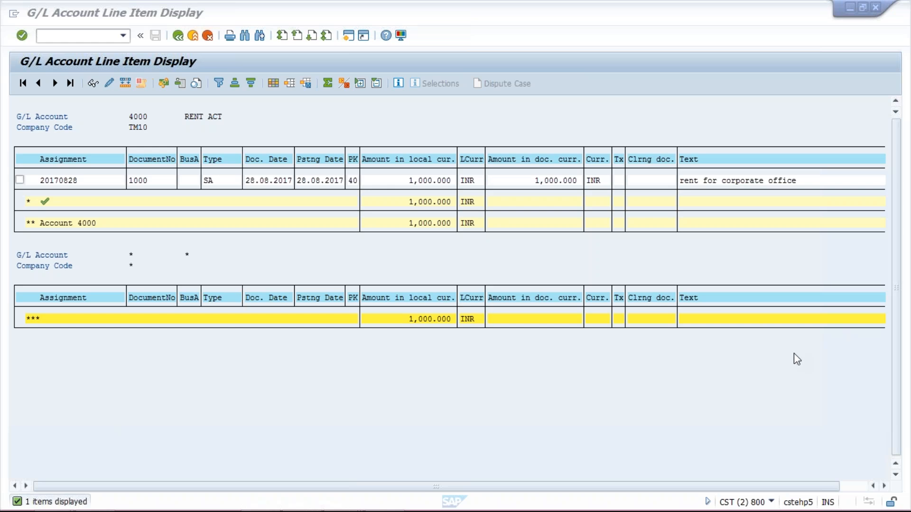
Switch back to the G/L posting header, set the document date to 28.08.2017, and check the posting date and period fields
mouse_move(413, 510)
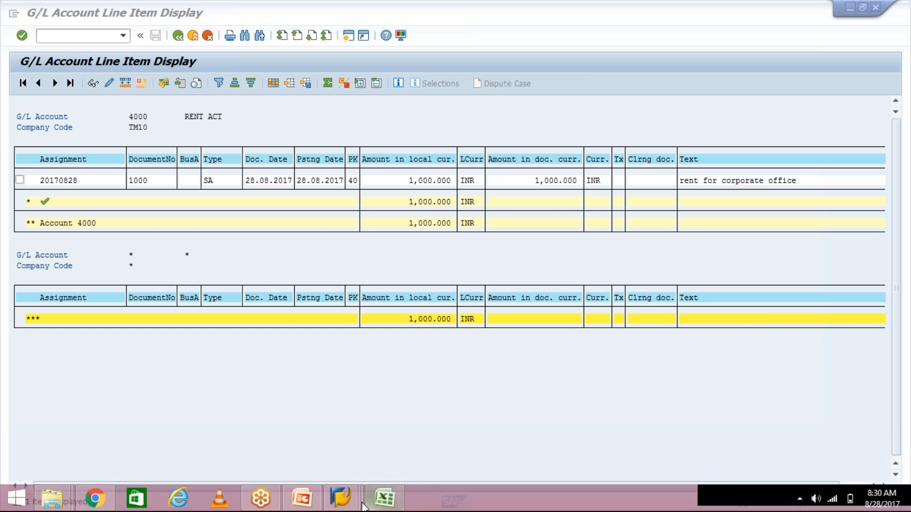
mouse_move(341, 499)
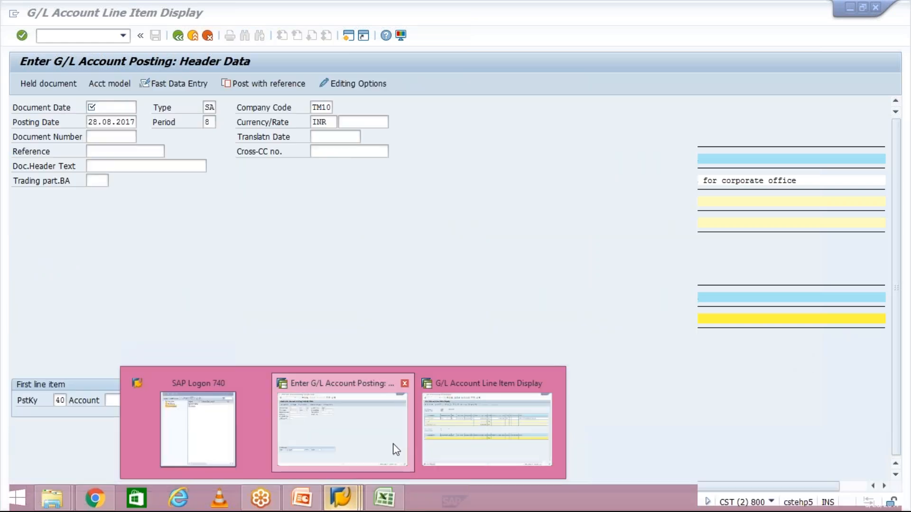
left_click(396, 449)
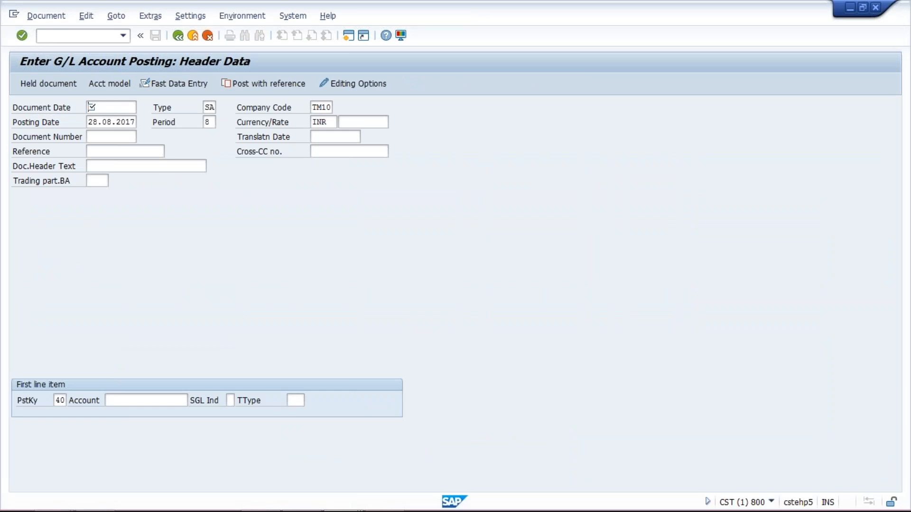
left_click(101, 107)
key("Down")
key("Return")
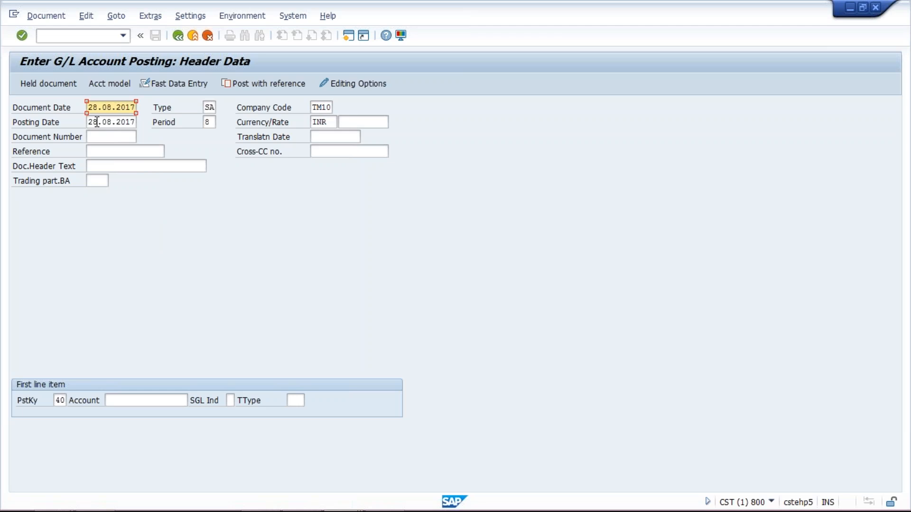
left_click(108, 123)
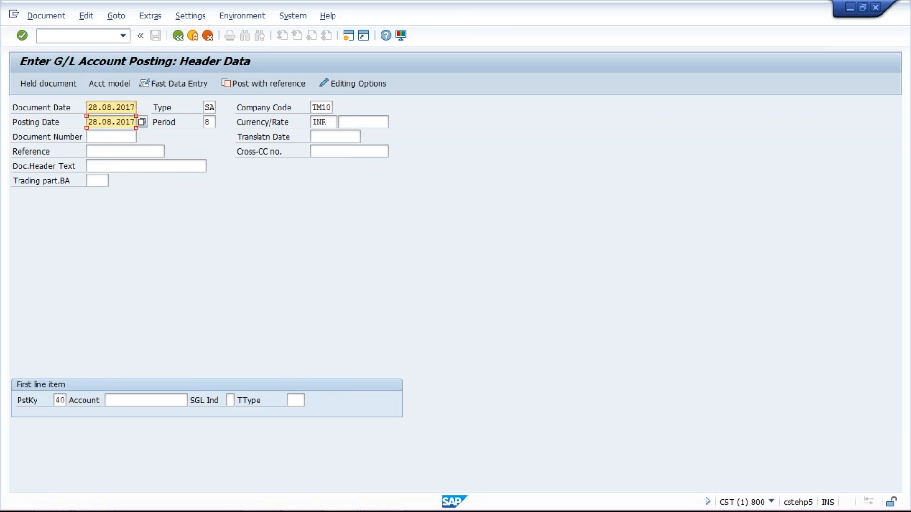
left_click(214, 122)
double_click(214, 122)
left_click(105, 122)
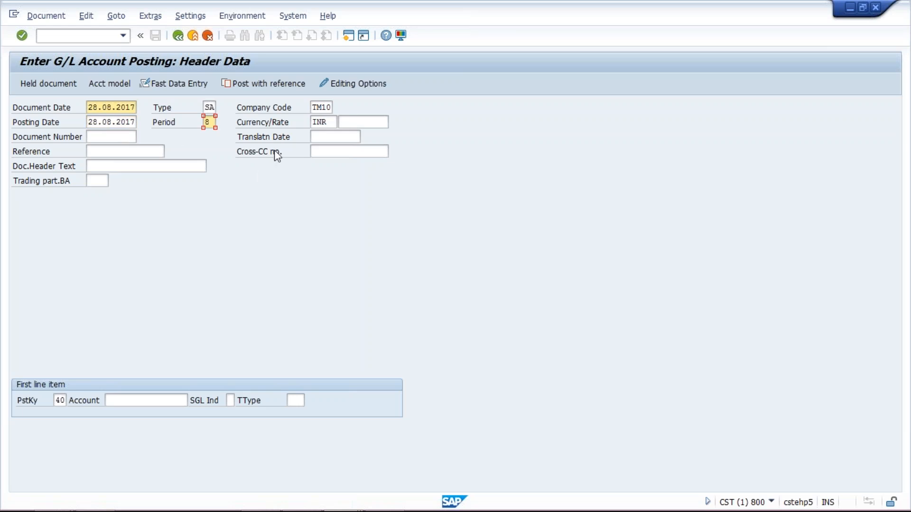
left_click(211, 123)
Switch to the line item display session and open the posting period intervals with /NOB52
mouse_move(282, 484)
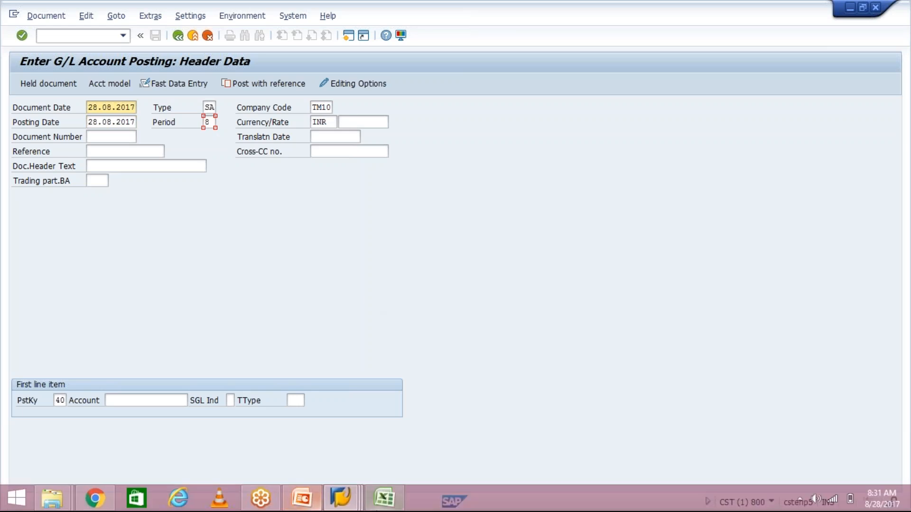
left_click(347, 499)
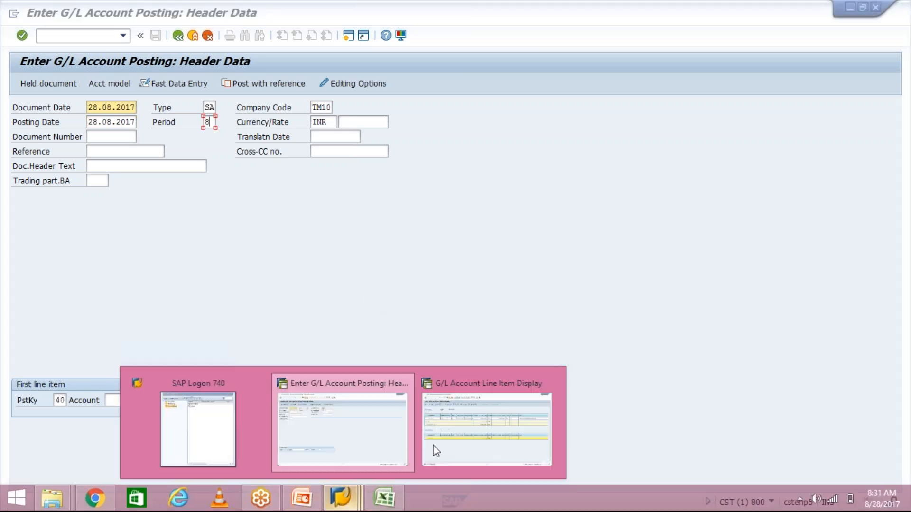
left_click(436, 446)
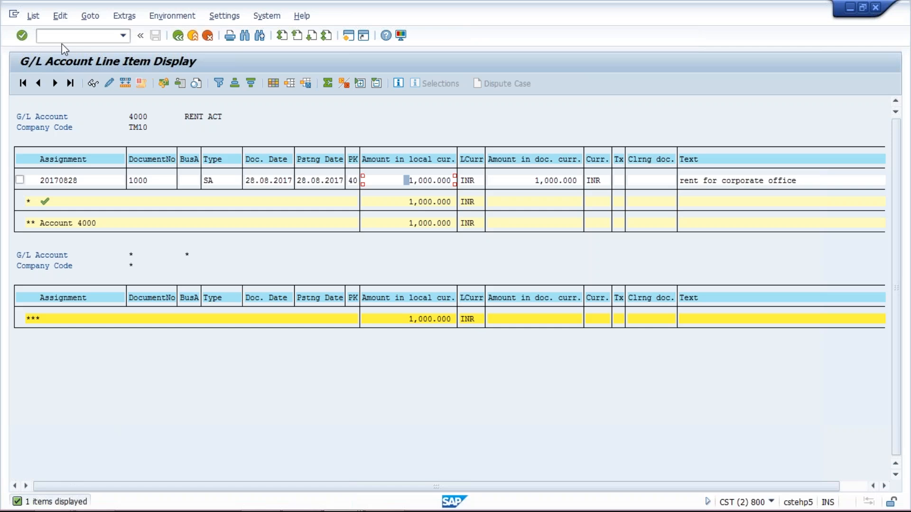
left_click(61, 44)
type("/NOB52")
key("Return")
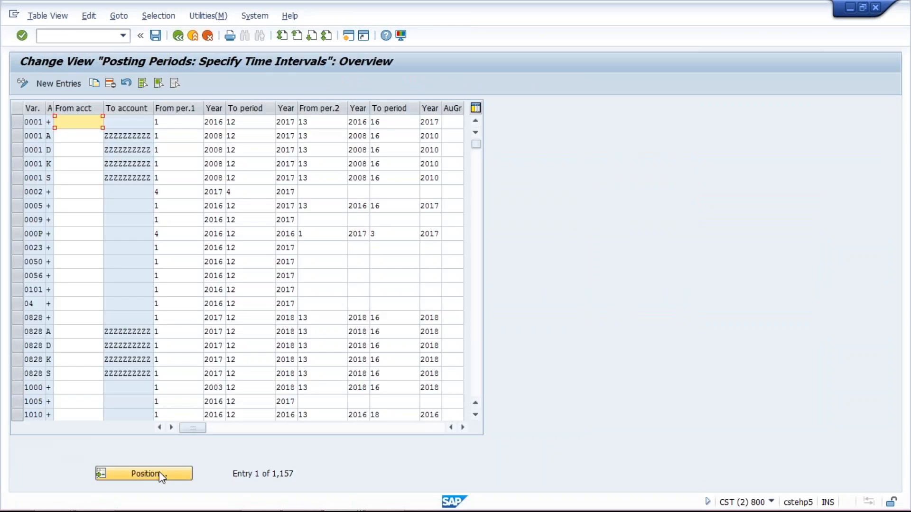
Position the posting period list at variant TM10 and go through its first period interval
left_click(160, 473)
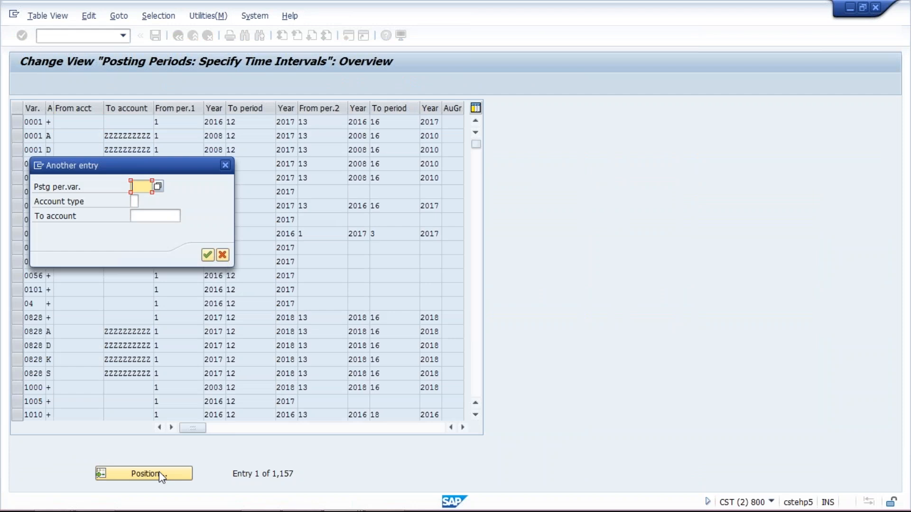
type("T")
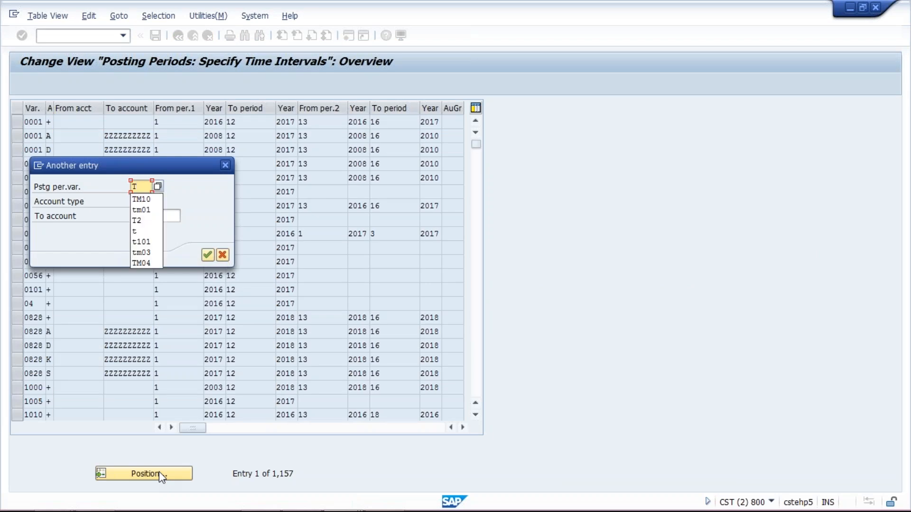
type("M10")
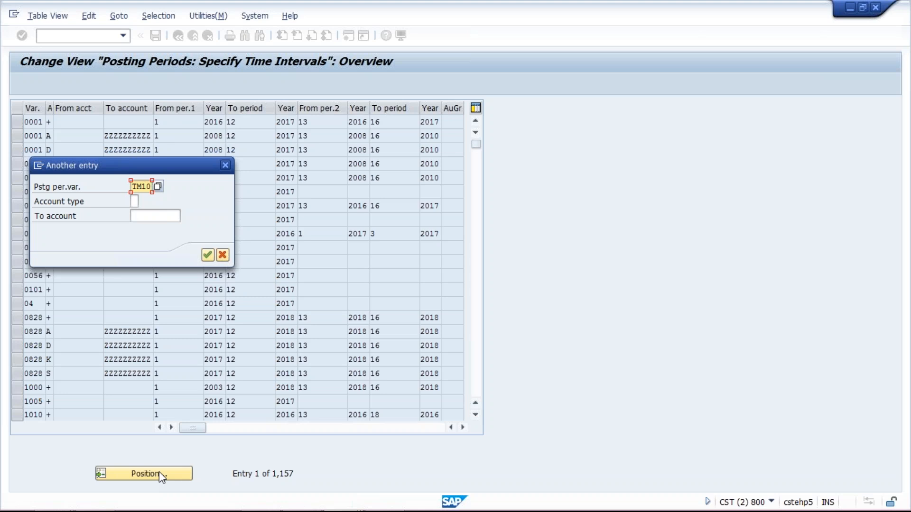
key("Return")
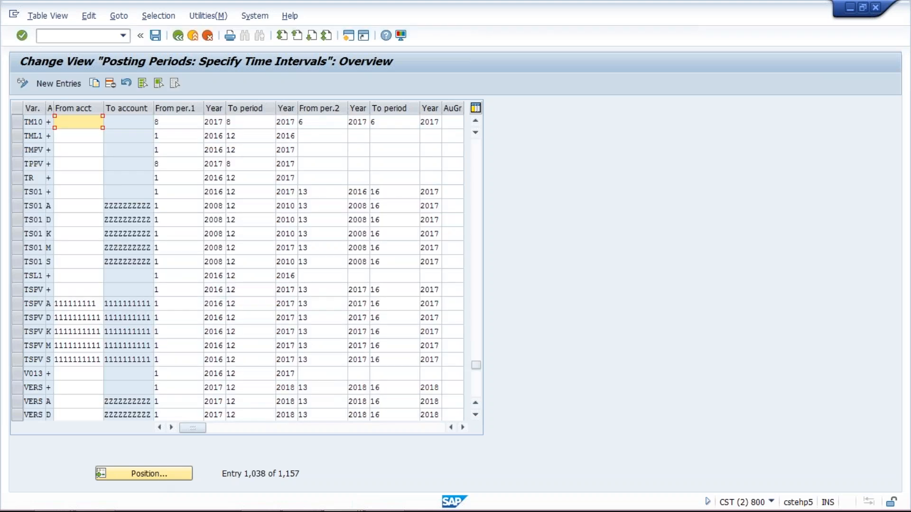
key("Tab")
key("Tab")
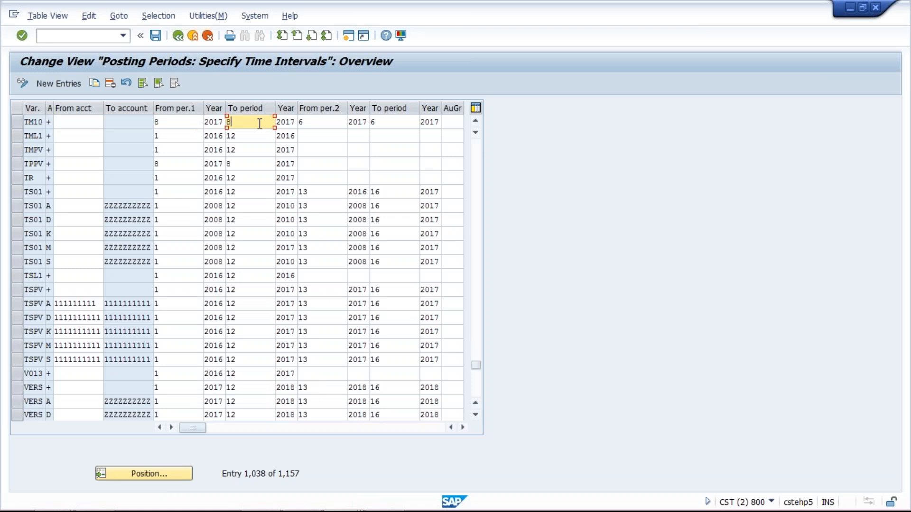
left_click(198, 124)
left_click(235, 123)
Clear the from and to periods and both years of the second period interval for variant TM10
left_click(315, 123)
key("BackSpace")
left_click(391, 121)
key("BackSpace")
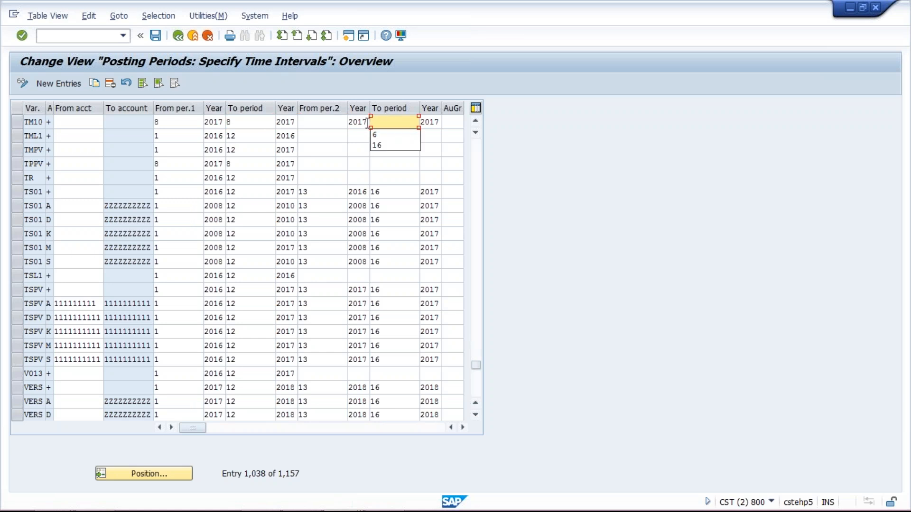
left_click(367, 123)
key("BackSpace")
key("BackSpace")
key("BackSpace")
key("BackSpace")
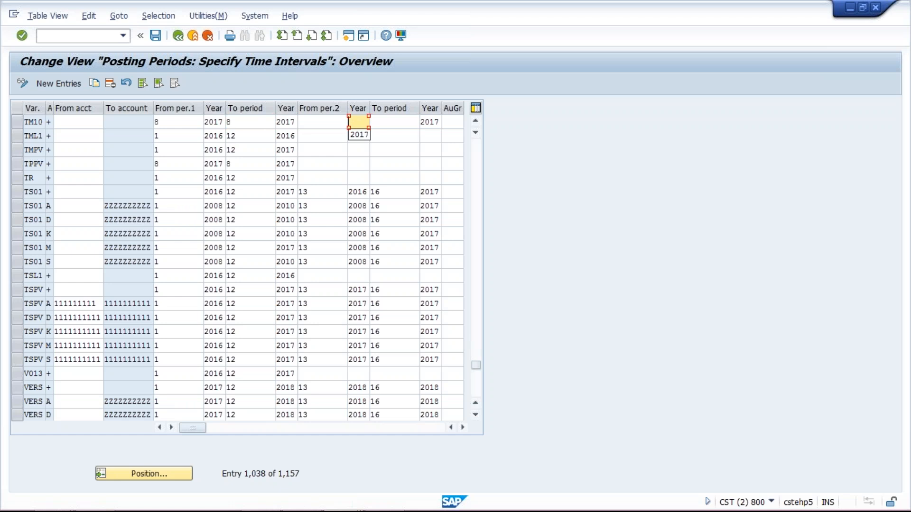
left_click(427, 123)
key("BackSpace")
key("BackSpace")
key("BackSpace")
key("BackSpace")
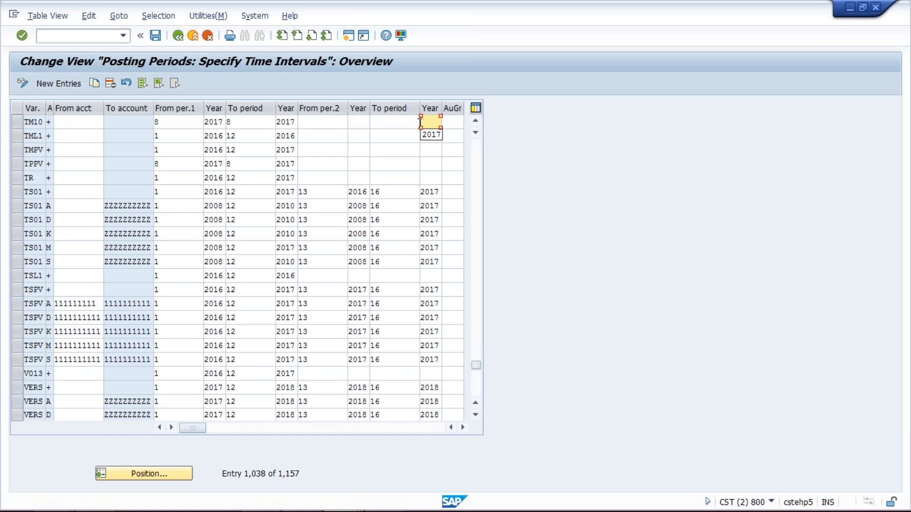
left_click(183, 123)
left_click(249, 122)
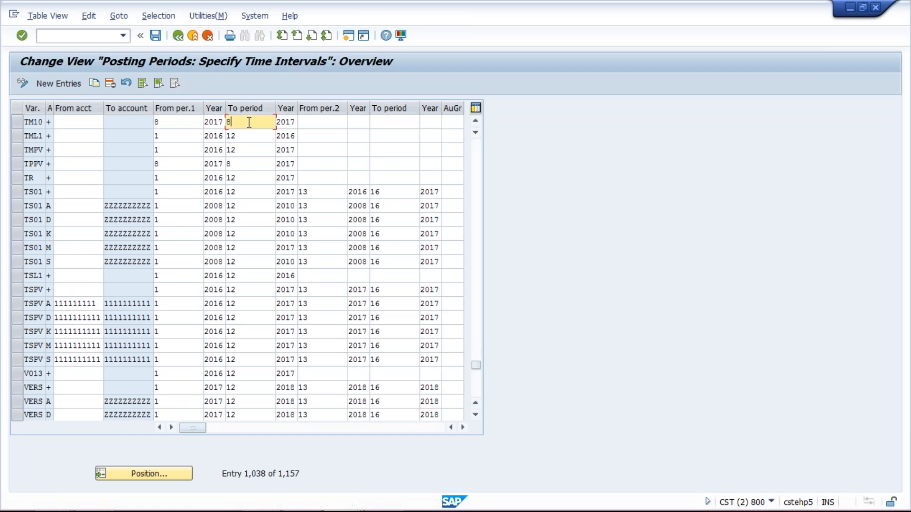
Save the cleared intervals to customizing request CSTK902554, then set both the from and to period of TM10's first interval to 7 and save
left_click(156, 36)
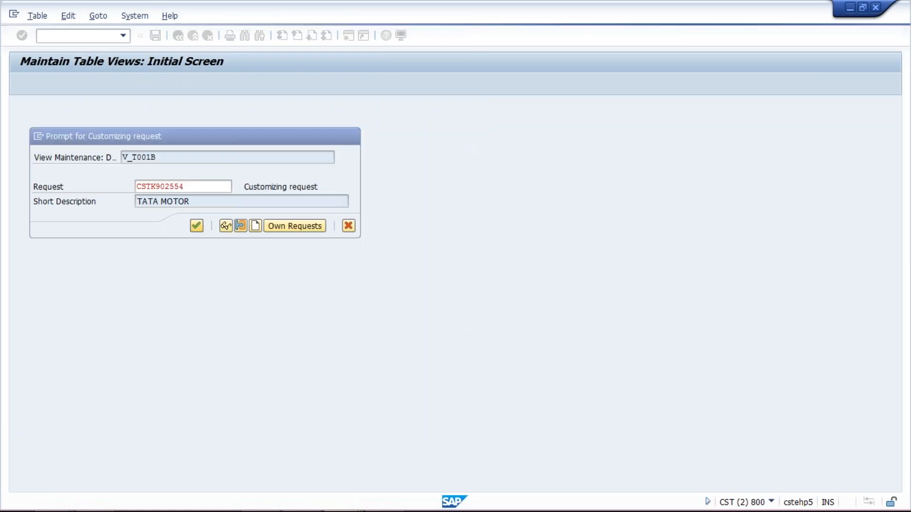
left_click(176, 122)
key("BackSpace")
type("7")
left_click(236, 123)
key("BackSpace")
type("8")
key("BackSpace")
type("7")
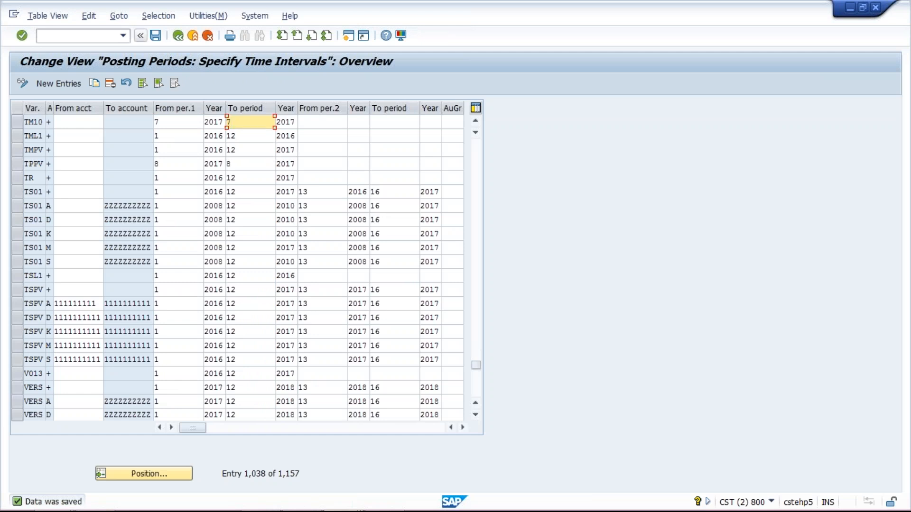
left_click(155, 35)
Switch to the G/L account posting session and restart the transaction with /NF-02
mouse_move(325, 499)
left_click(349, 505)
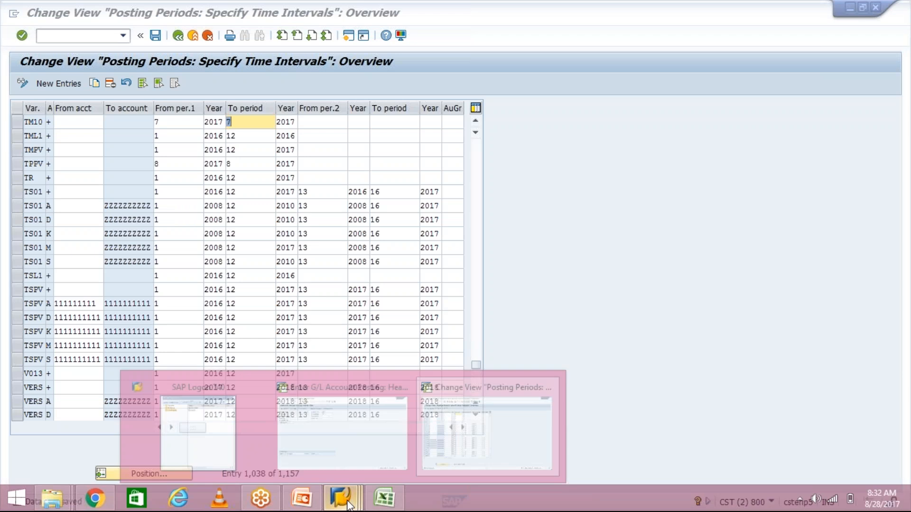
left_click(341, 427)
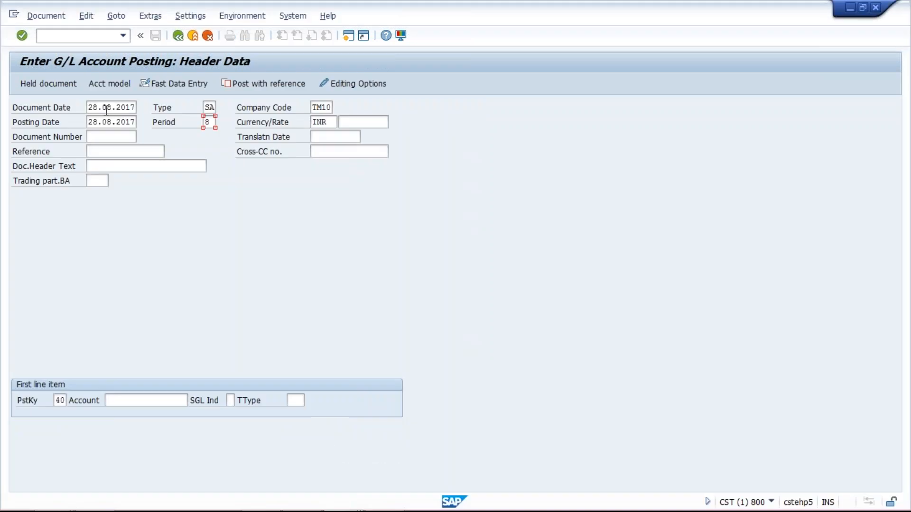
left_click(122, 36)
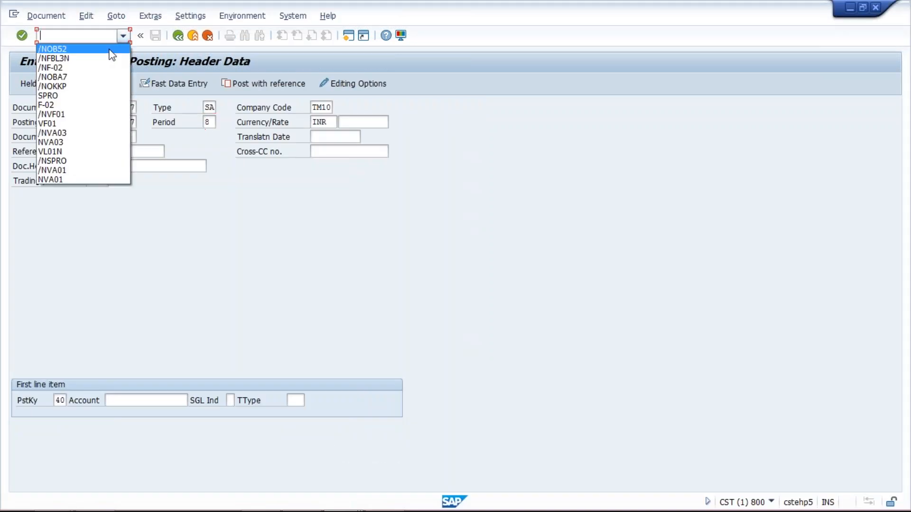
left_click(107, 68)
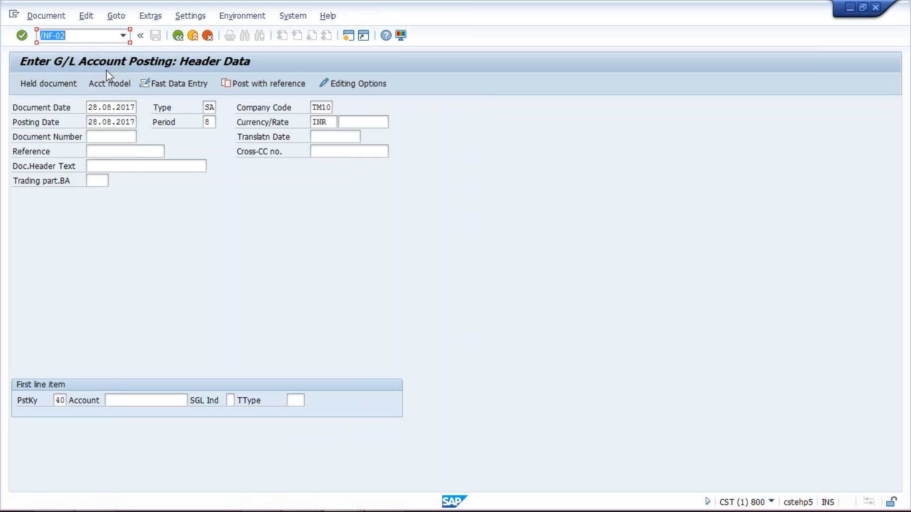
key("Return")
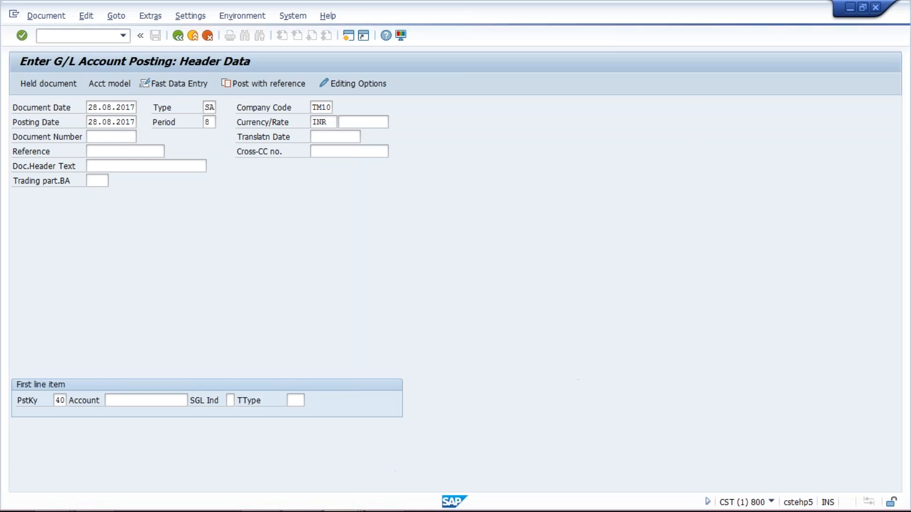
Return to the posting period intervals and check the to period of variant TM10
left_click(358, 499)
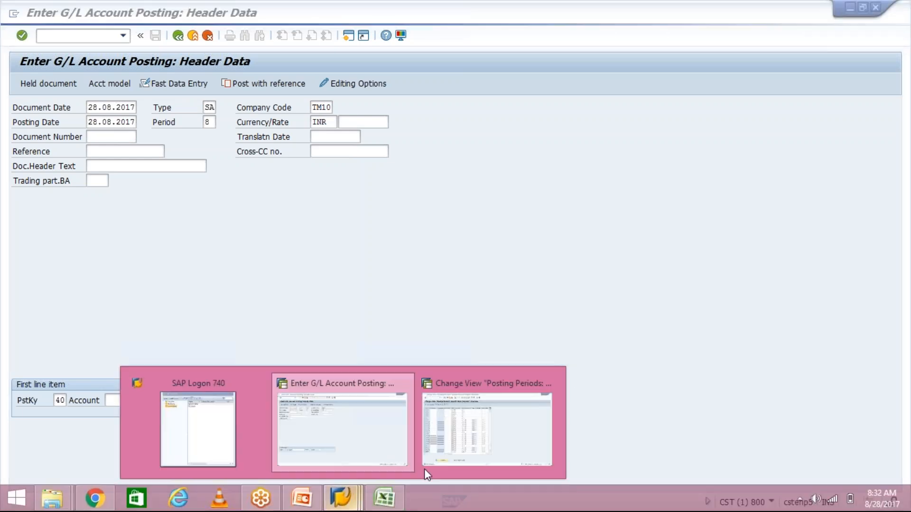
mouse_move(459, 455)
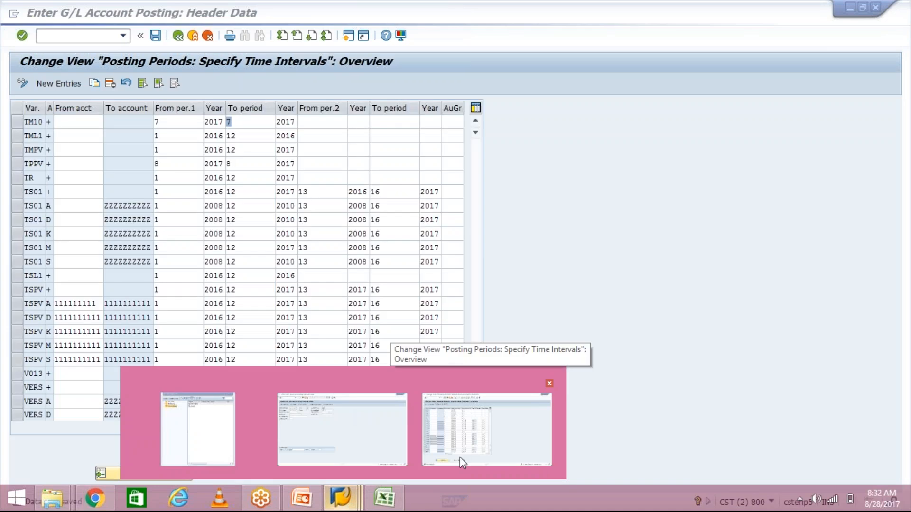
left_click(459, 457)
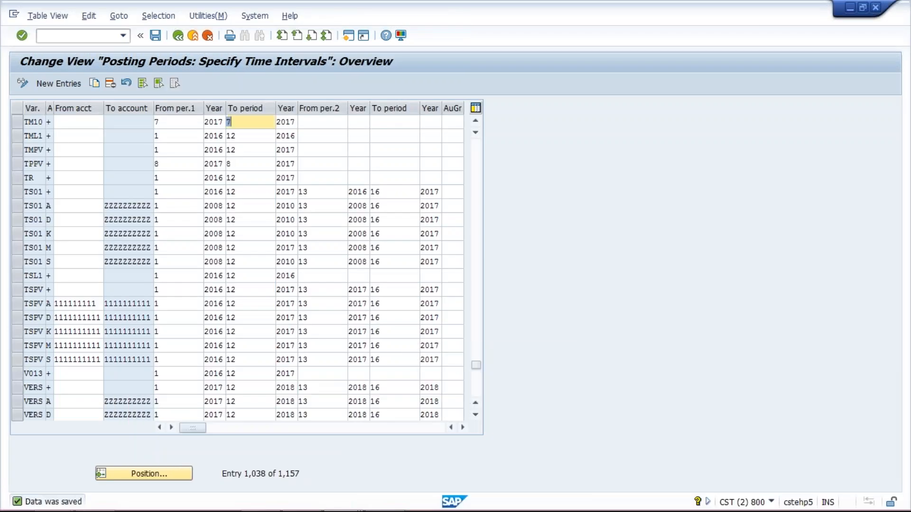
left_click(244, 123)
In a fresh G/L posting header, set the document date to 28.08.2017 and the first line item's account to 4000, and submit it
mouse_move(347, 502)
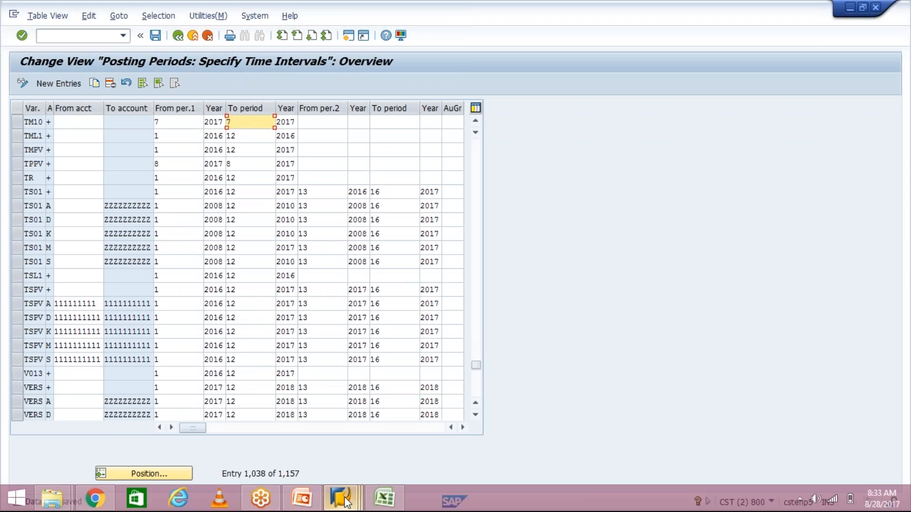
left_click(346, 421)
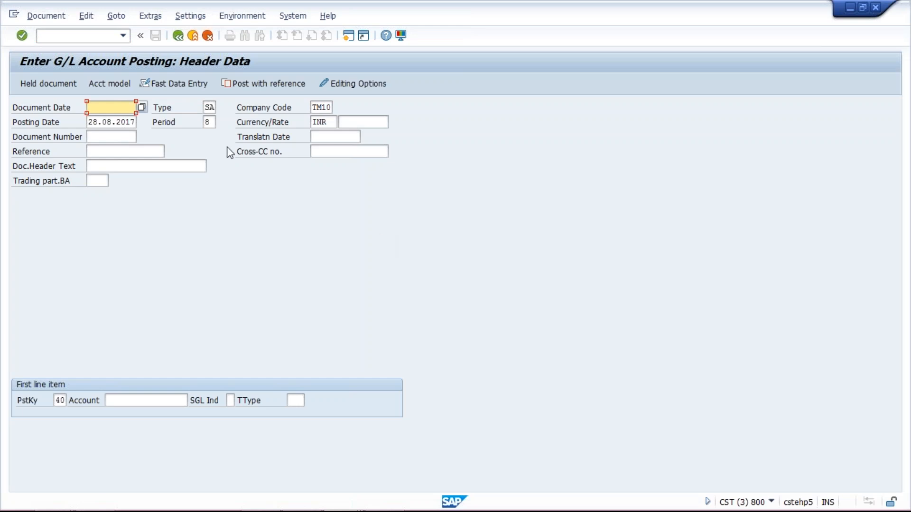
left_click(98, 107)
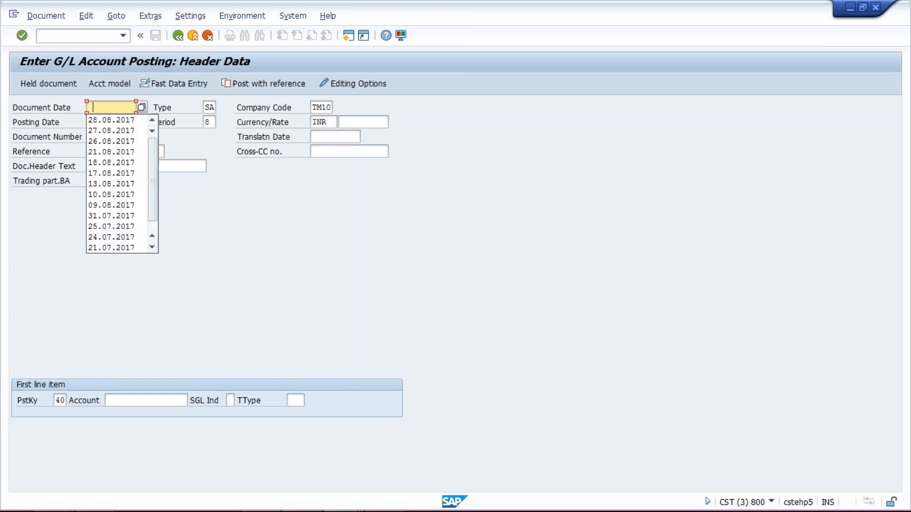
left_click(118, 120)
left_click(98, 122)
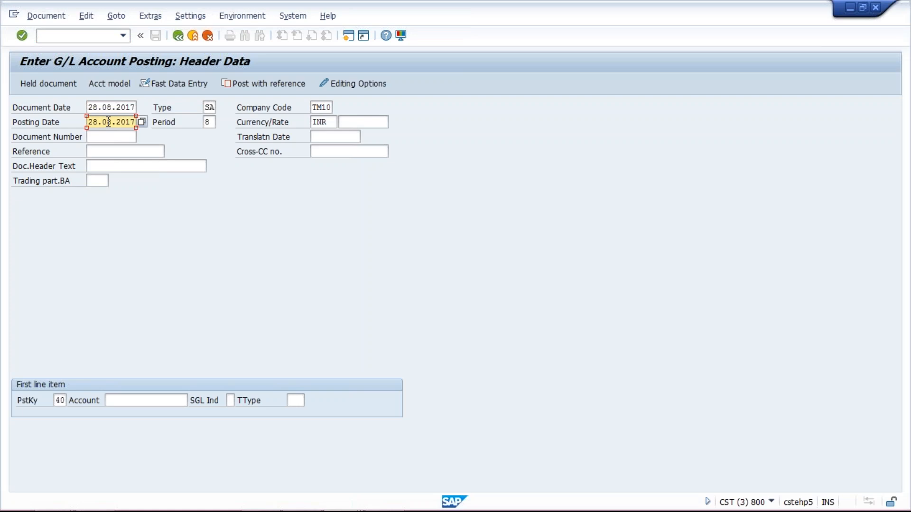
left_click(214, 122)
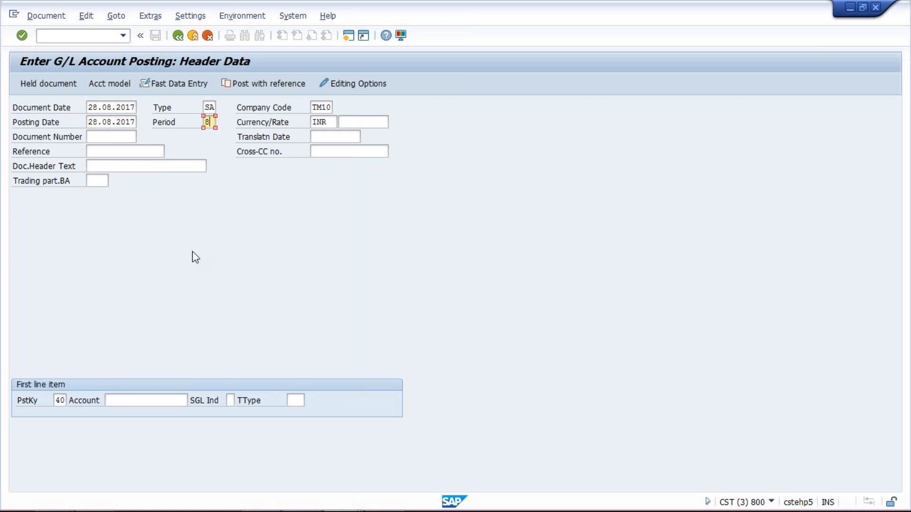
left_click(148, 400)
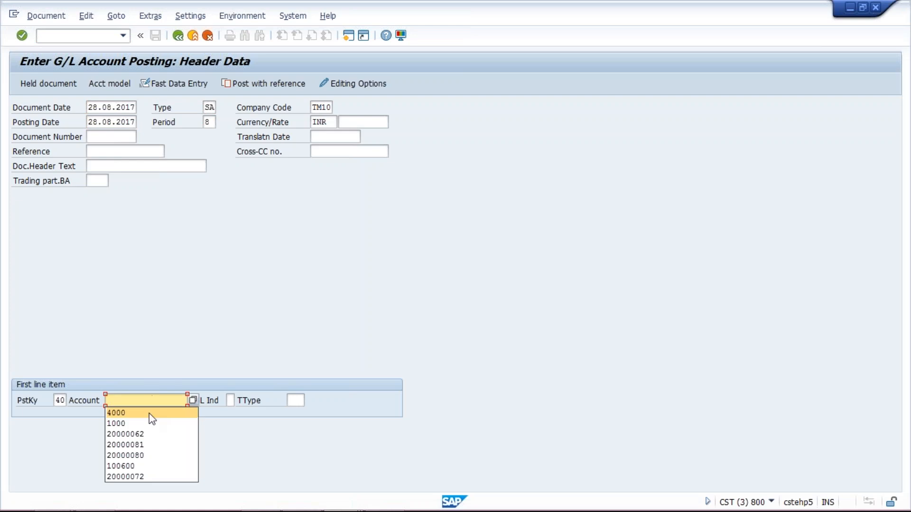
left_click(149, 413)
key("Return")
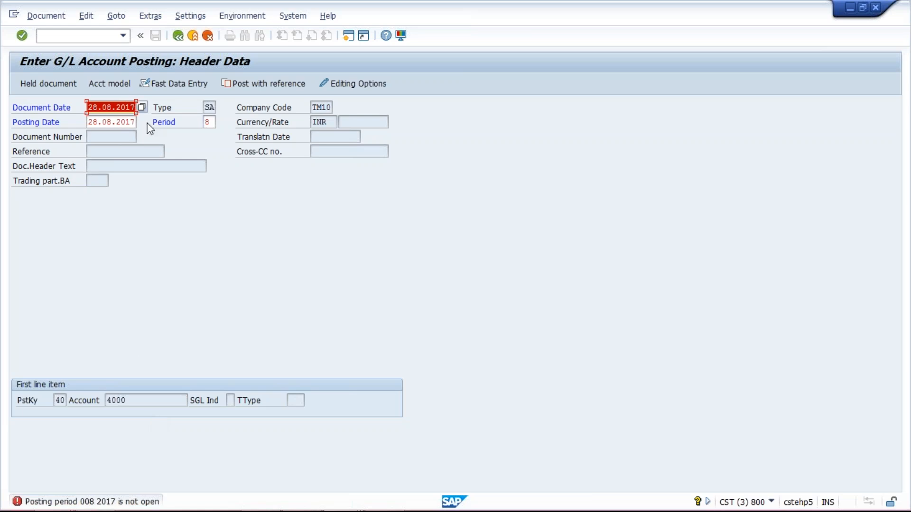
Check the period and posting date fields of the submitted posting header
left_click(210, 122)
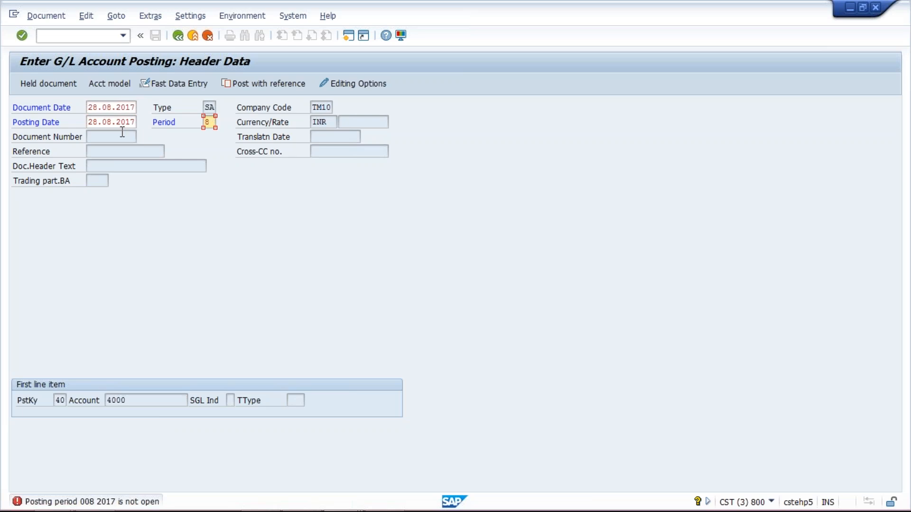
left_click(107, 122)
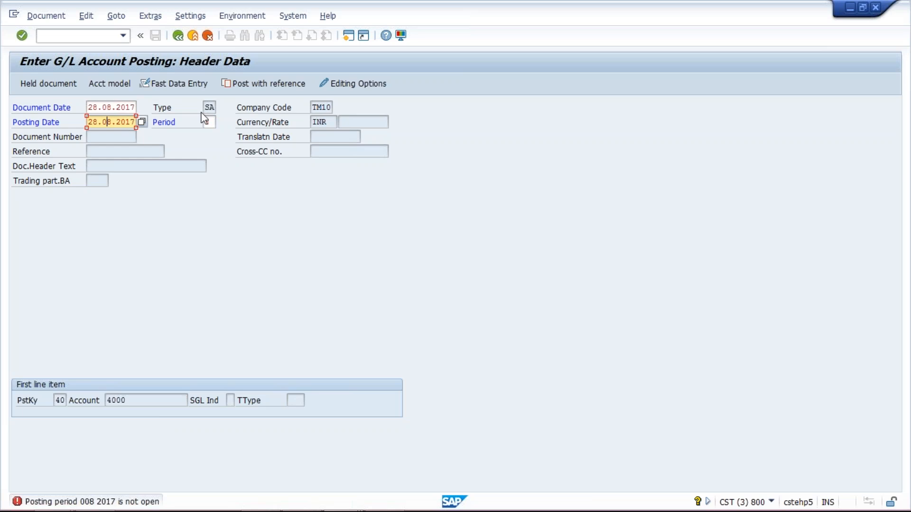
left_click(215, 125)
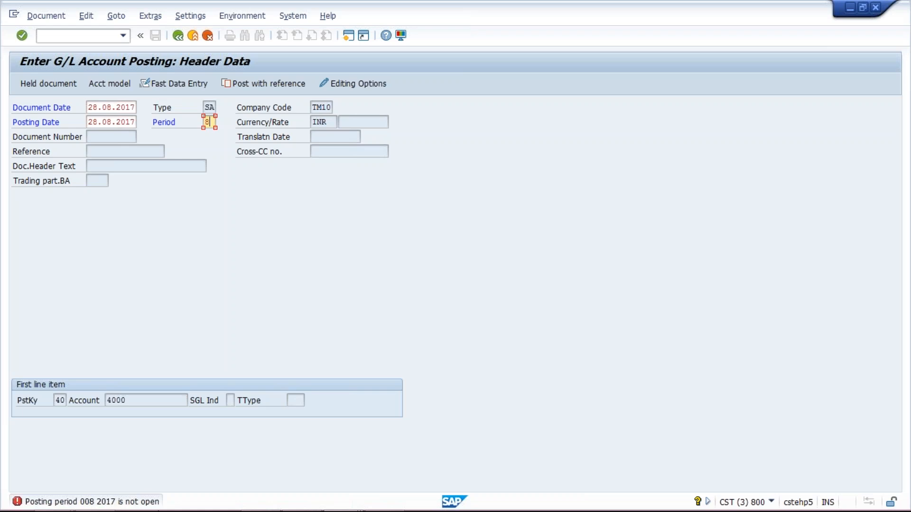
Switch to the posting period intervals, set the to period of TM10's first interval to 8, and save the change
left_click(338, 503)
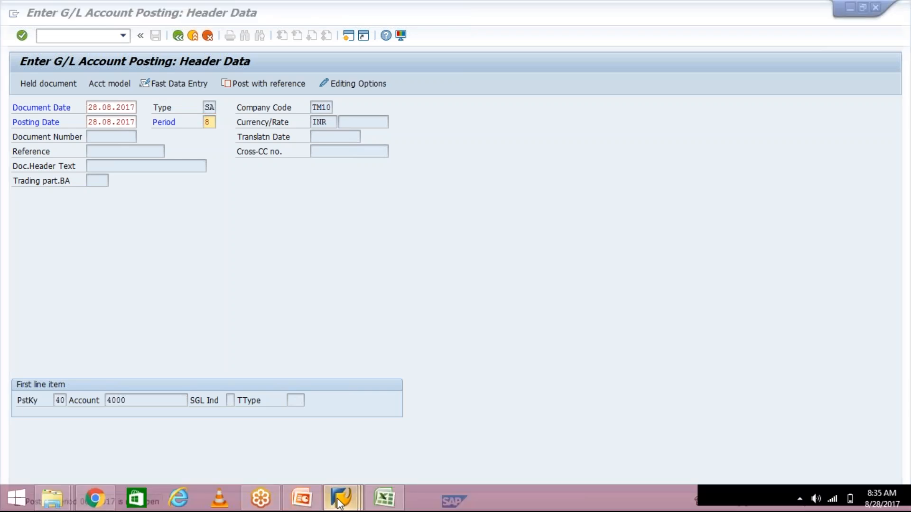
left_click(454, 435)
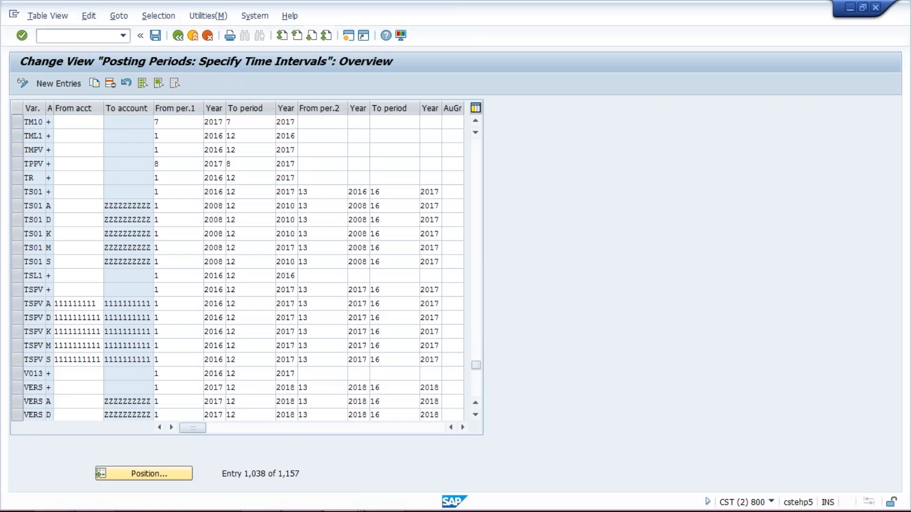
left_click(249, 123)
left_click(180, 123)
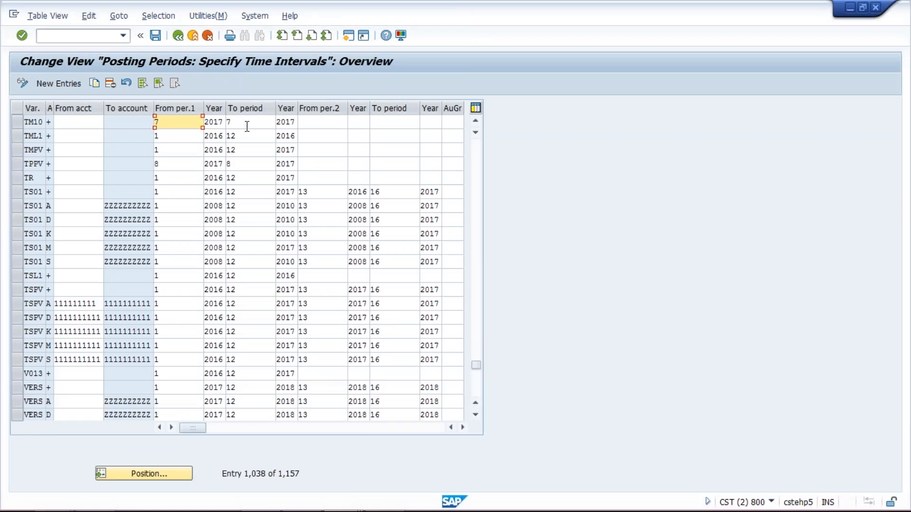
left_click(246, 126)
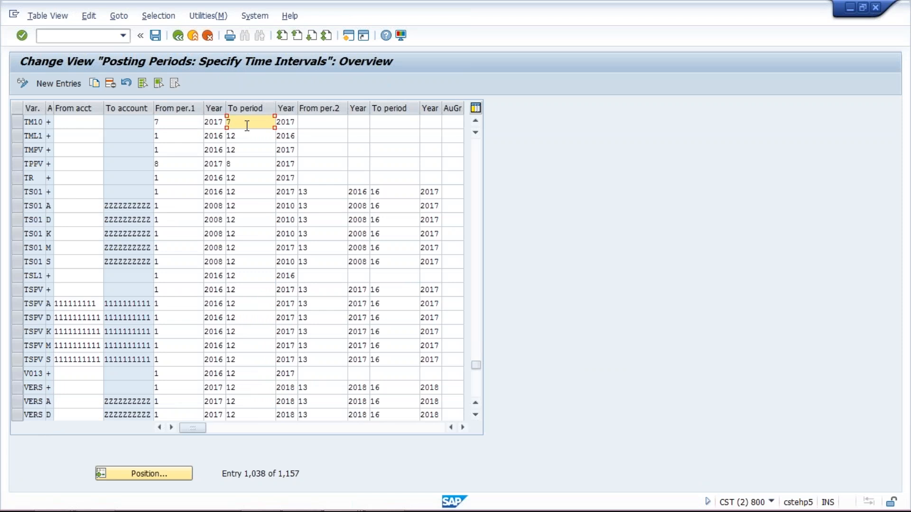
key("BackSpace")
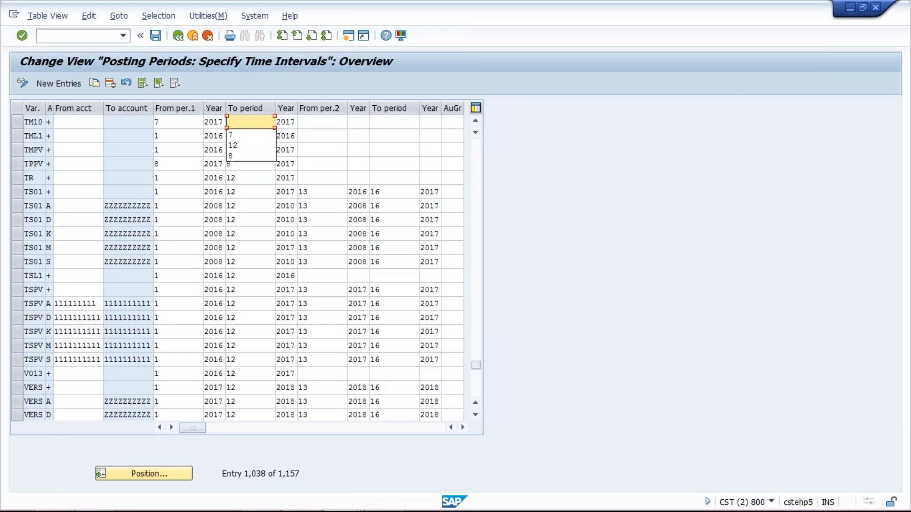
type("8")
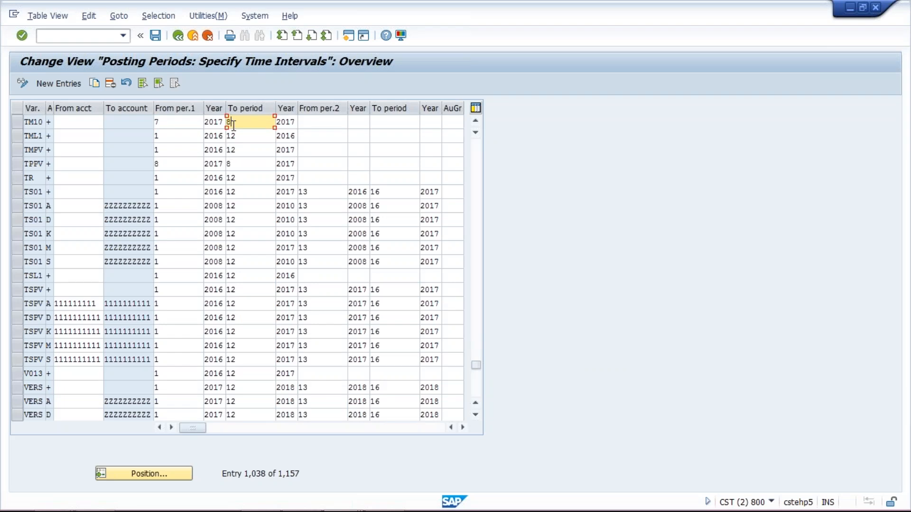
left_click(178, 125)
left_click(252, 122)
left_click(155, 35)
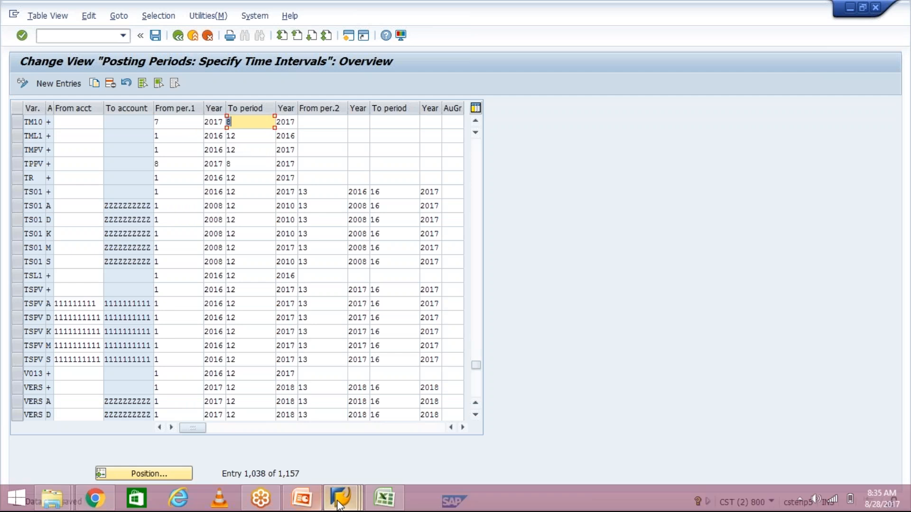
Switch back to the posting header with account 4000 and submit it again to reach the first line item
left_click(340, 500)
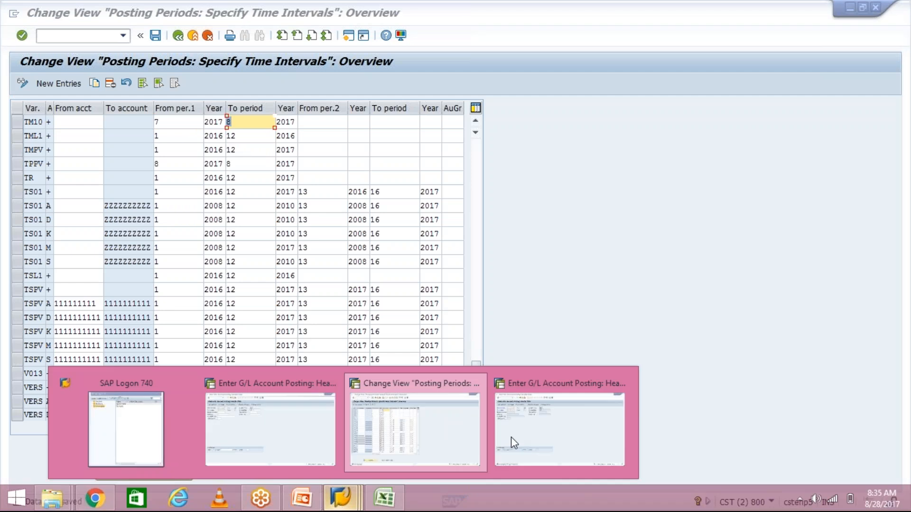
left_click(511, 437)
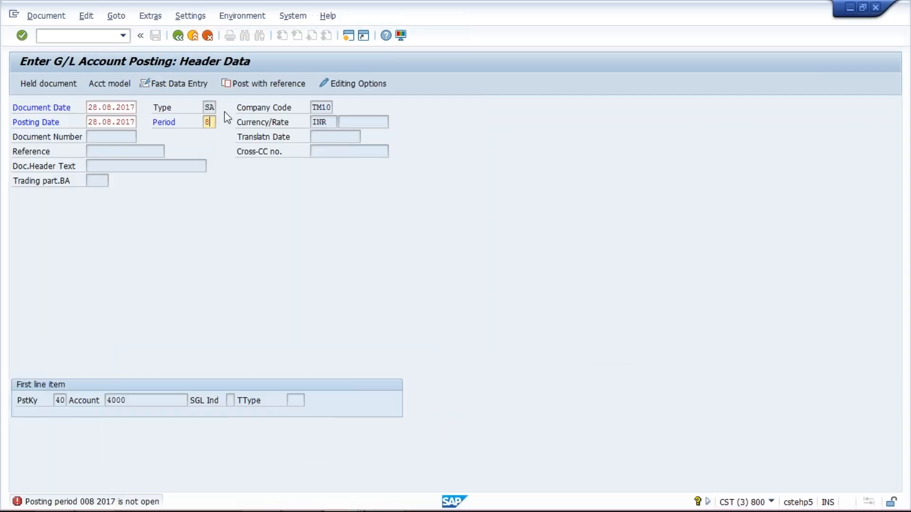
key("Return")
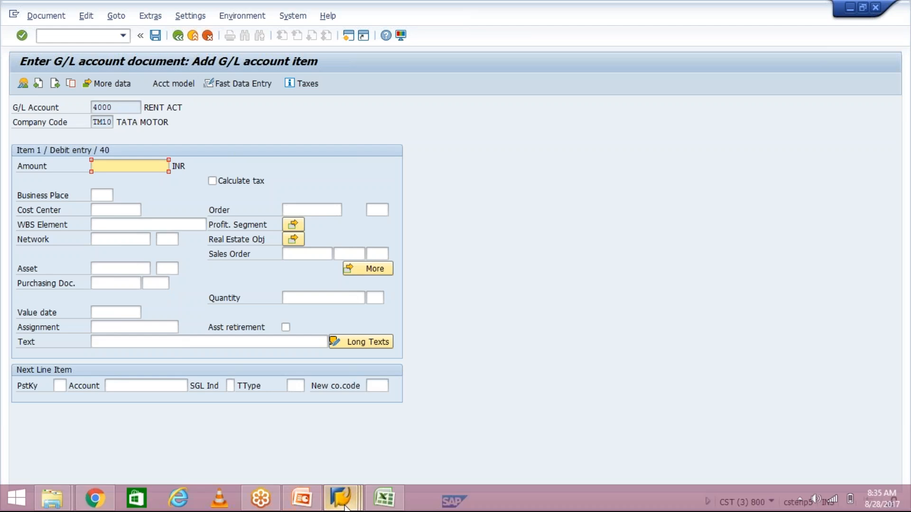
Check the from period of TM10's first interval in the posting period intervals, and return to the G/L line item for account 4000
mouse_move(345, 507)
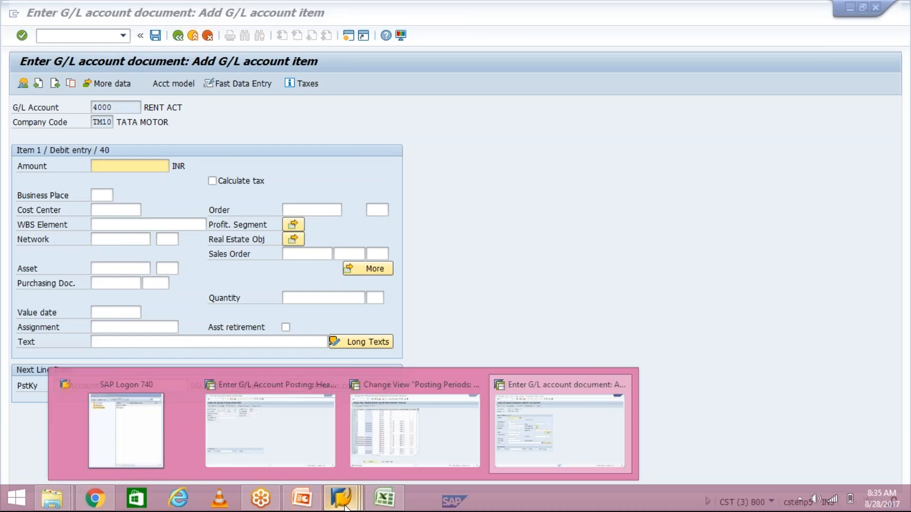
left_click(388, 423)
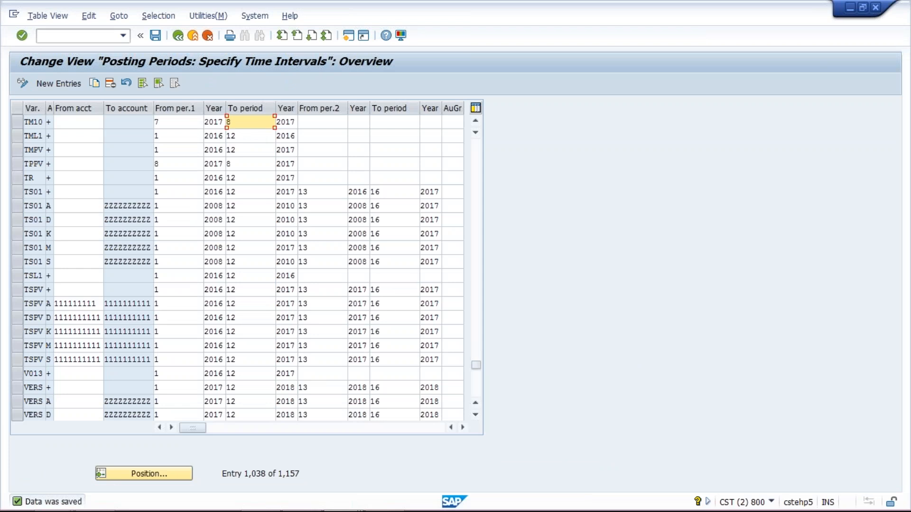
left_click(169, 122)
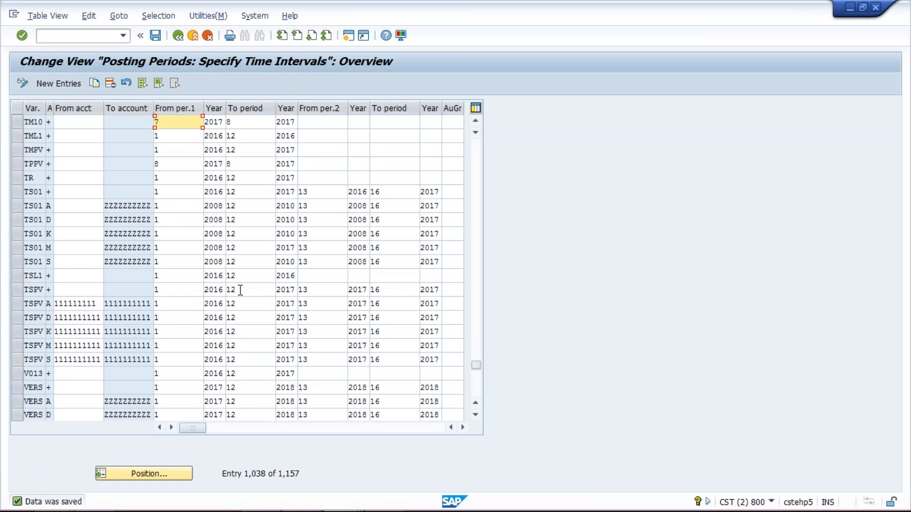
mouse_move(350, 509)
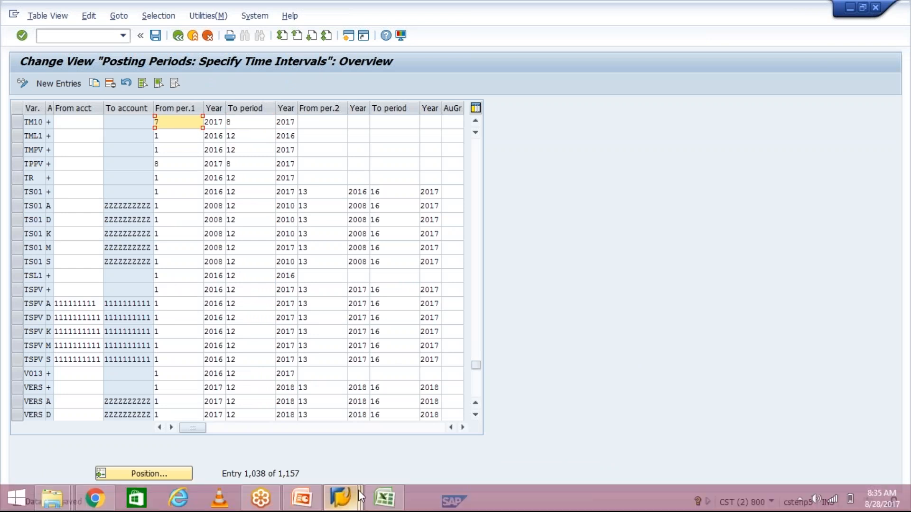
left_click(350, 499)
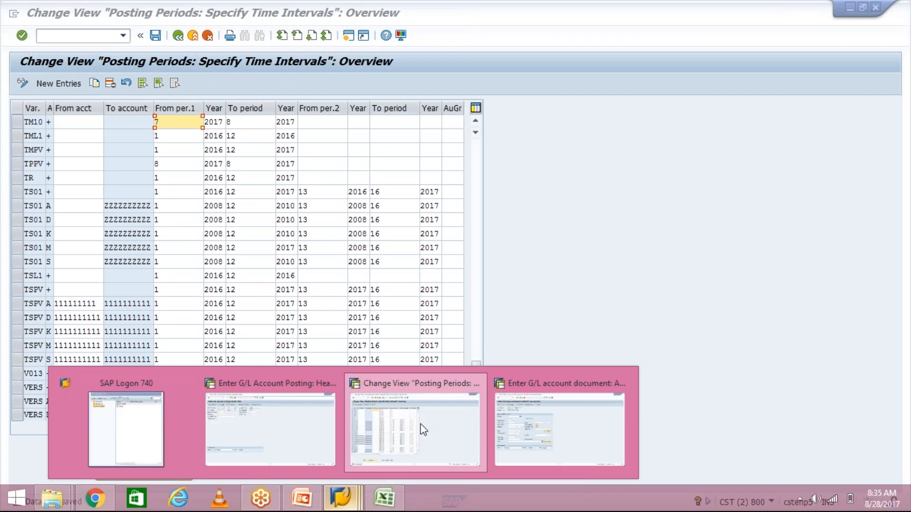
left_click(518, 426)
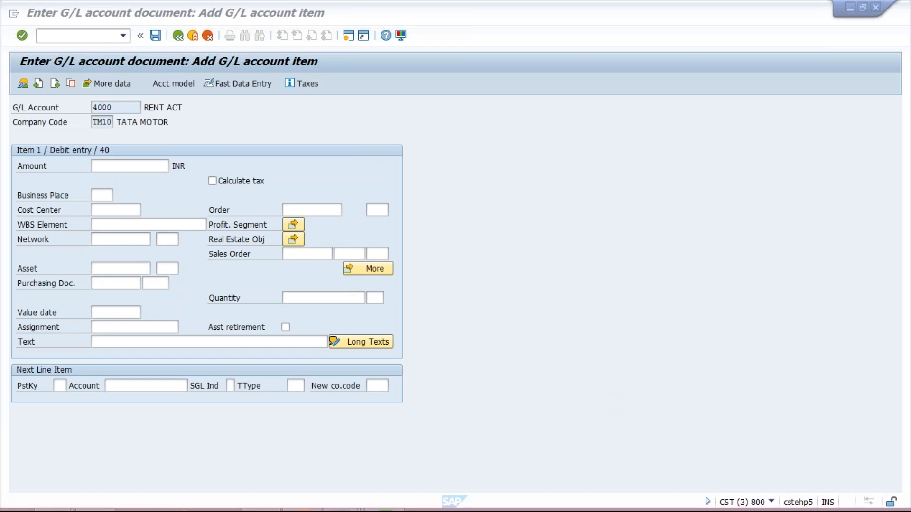
Switch to the posting period intervals and set the to period of TM10's first interval to 7
mouse_move(343, 506)
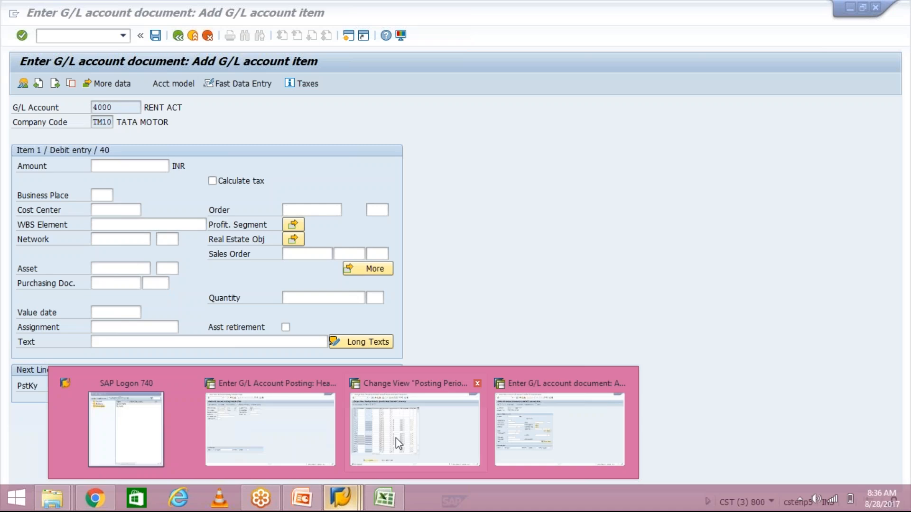
left_click(401, 441)
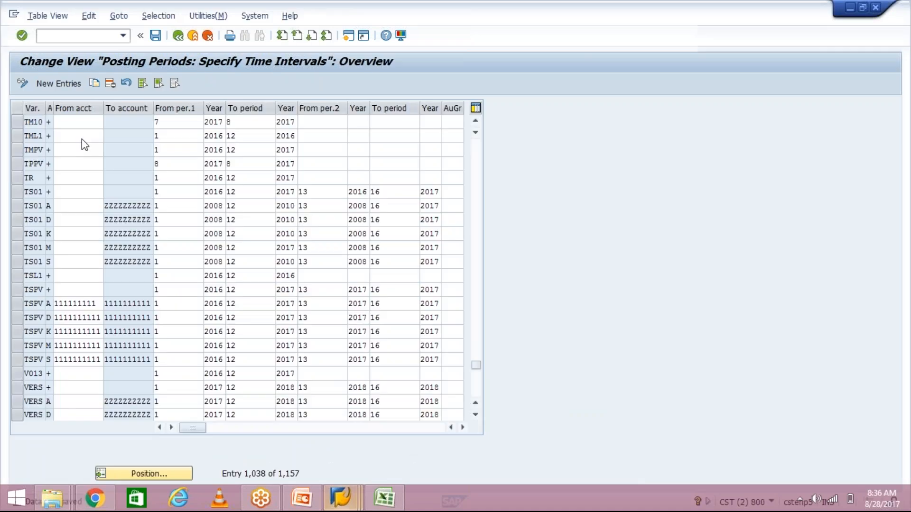
left_click(18, 121)
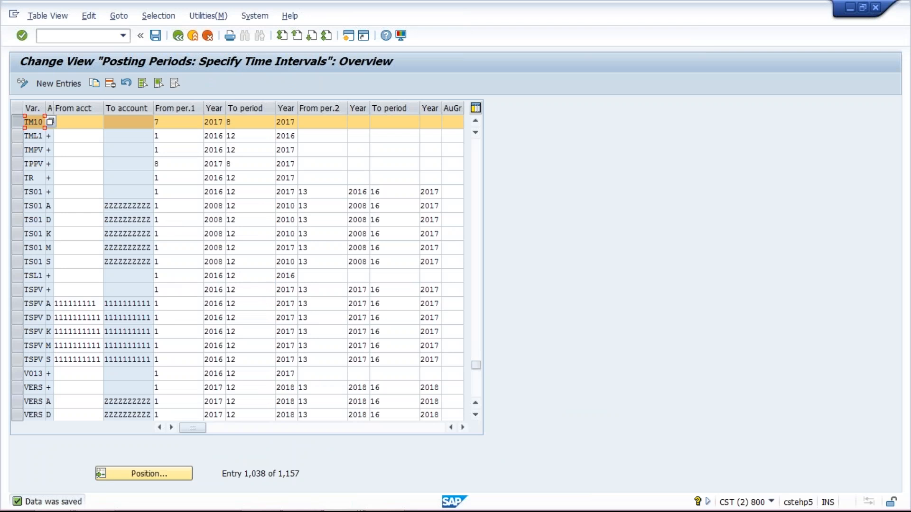
left_click(252, 123)
key("BackSpace")
type("7")
left_click(175, 122)
left_click(238, 125)
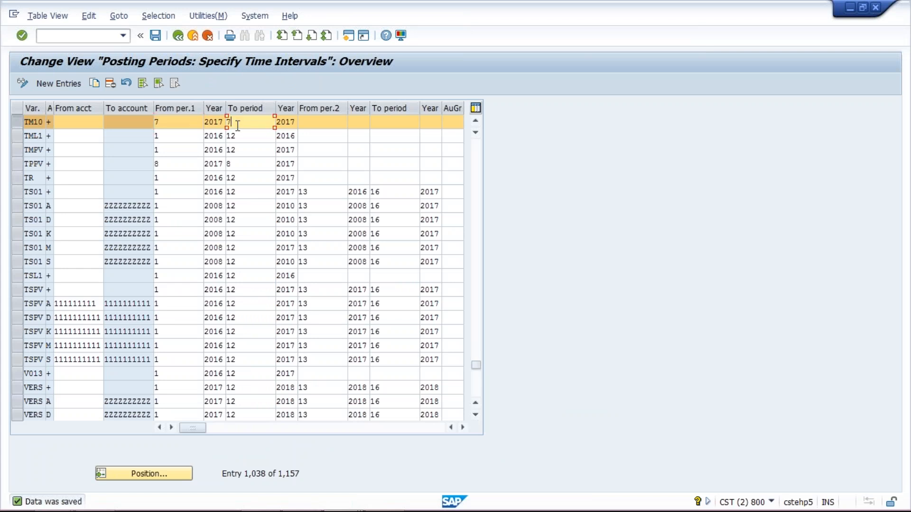
Set the to period of TM10's first interval back to 8, save, and return to the G/L line item
key("BackSpace")
type("8")
left_click(155, 35)
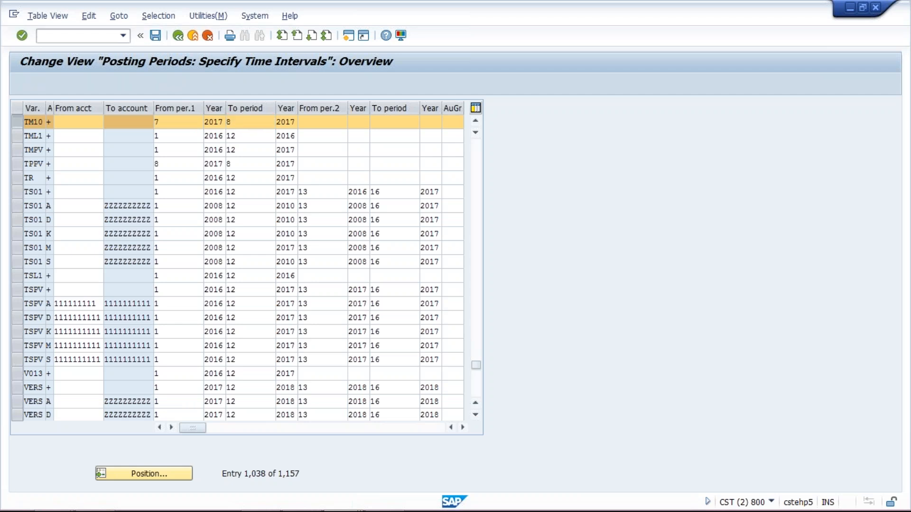
mouse_move(355, 509)
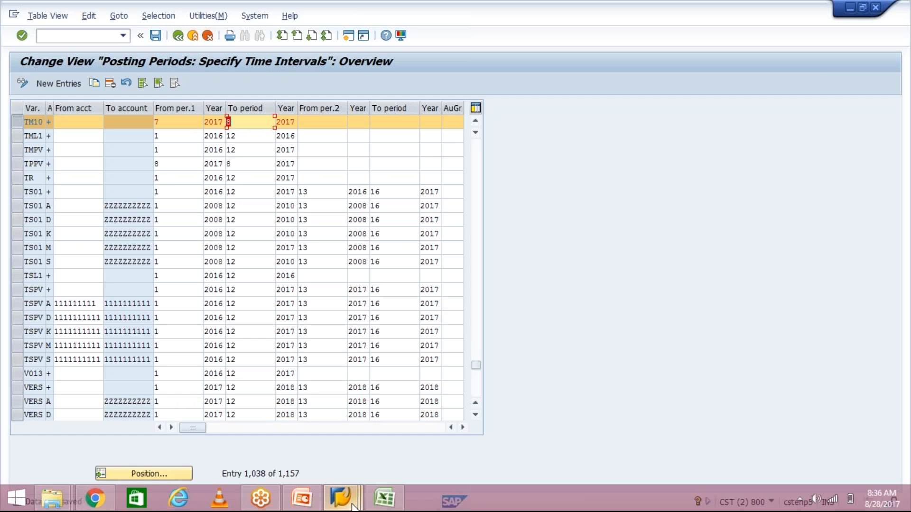
left_click(537, 440)
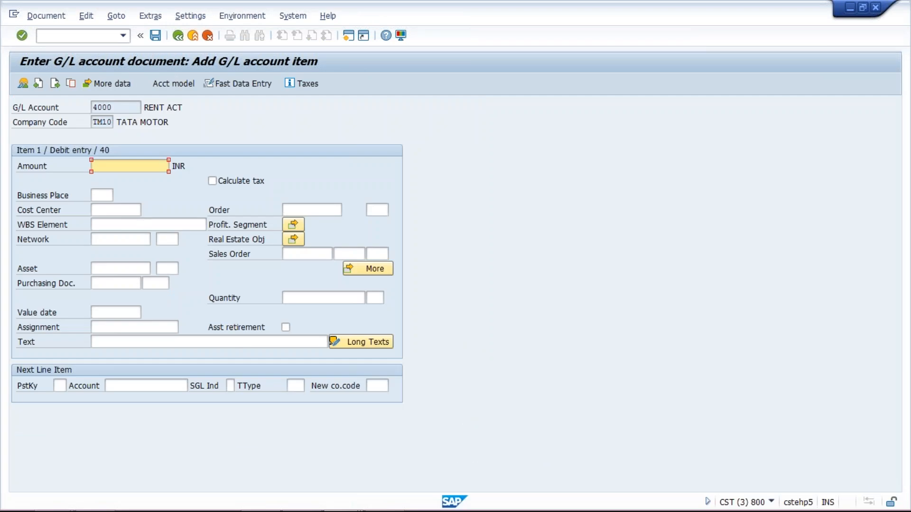
left_click(906, 345)
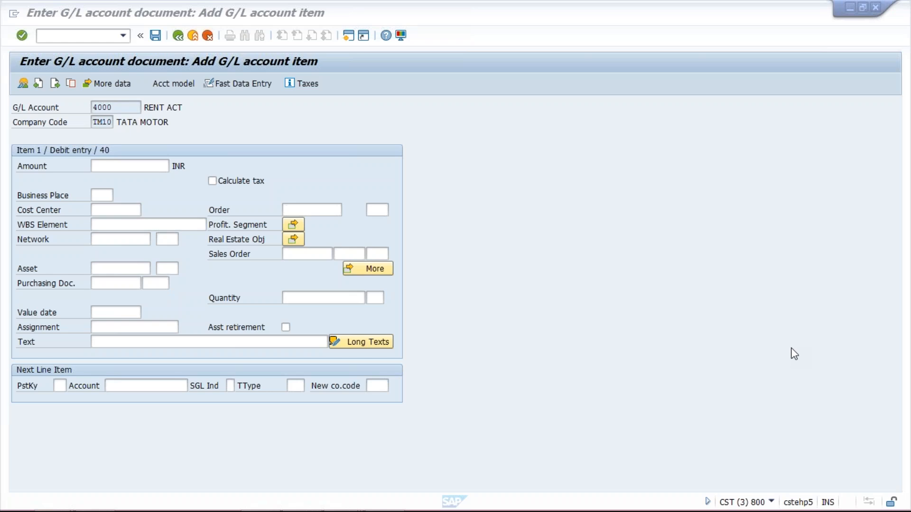
Switch to the posting period intervals, set the to period of TM10's first interval to 9, and save the change
mouse_move(337, 507)
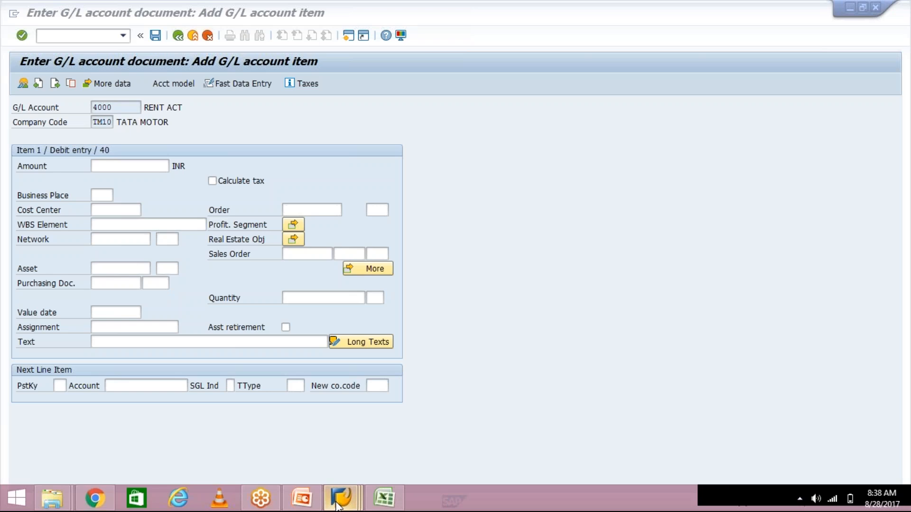
left_click(538, 433)
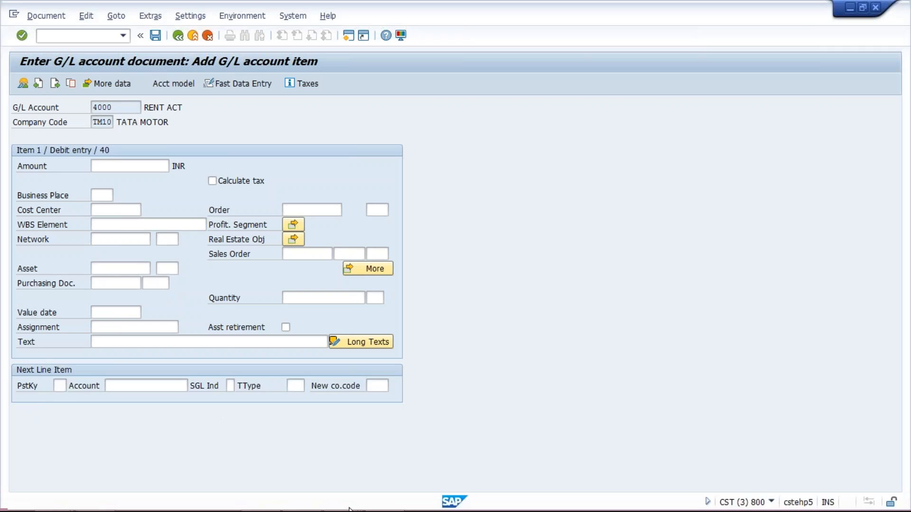
mouse_move(337, 502)
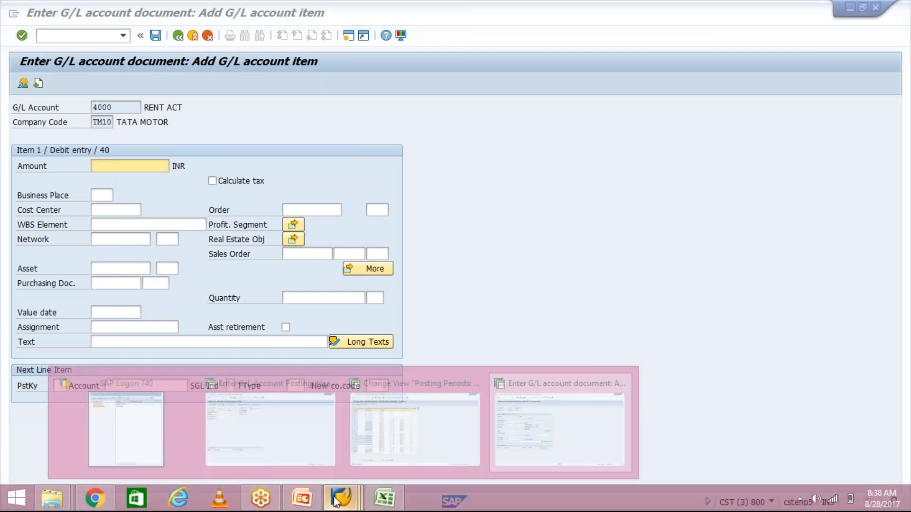
left_click(379, 427)
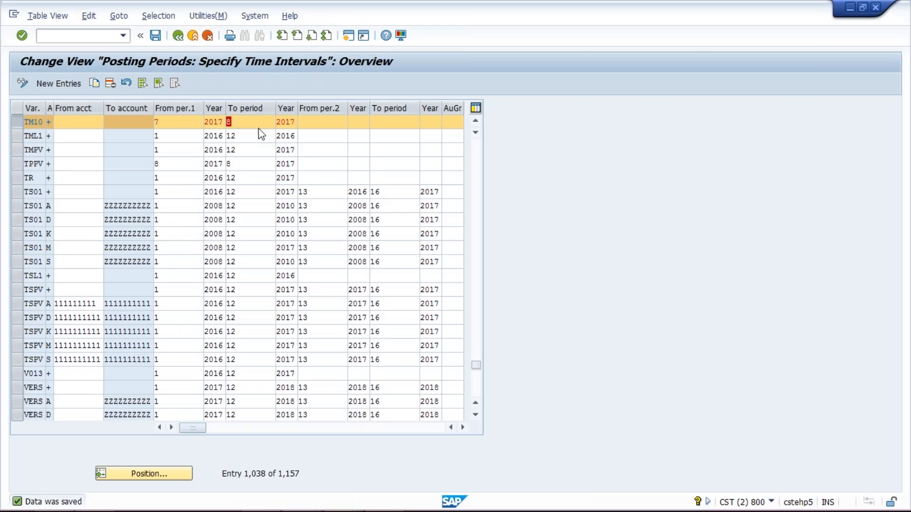
type("9")
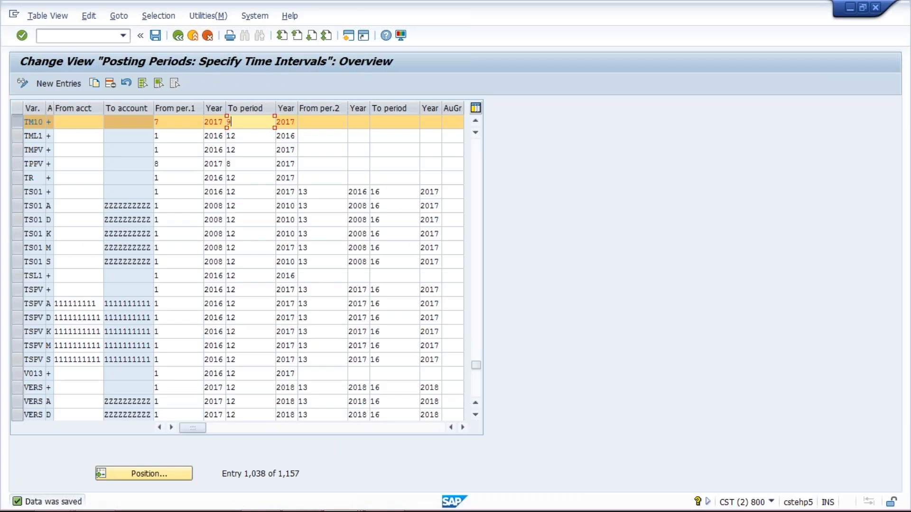
key("ctrl+s")
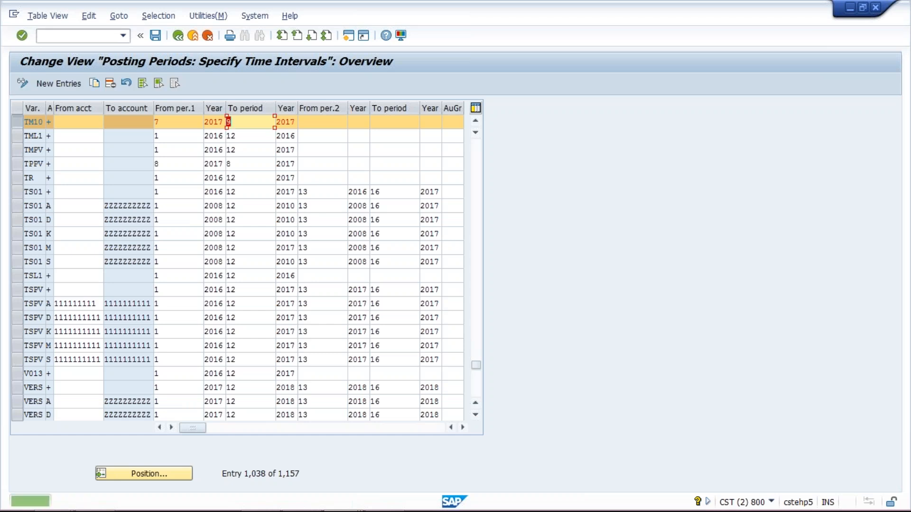
Return to the session with the open account 4000 line item and restart G/L account posting there with /NF-02
left_click(351, 494)
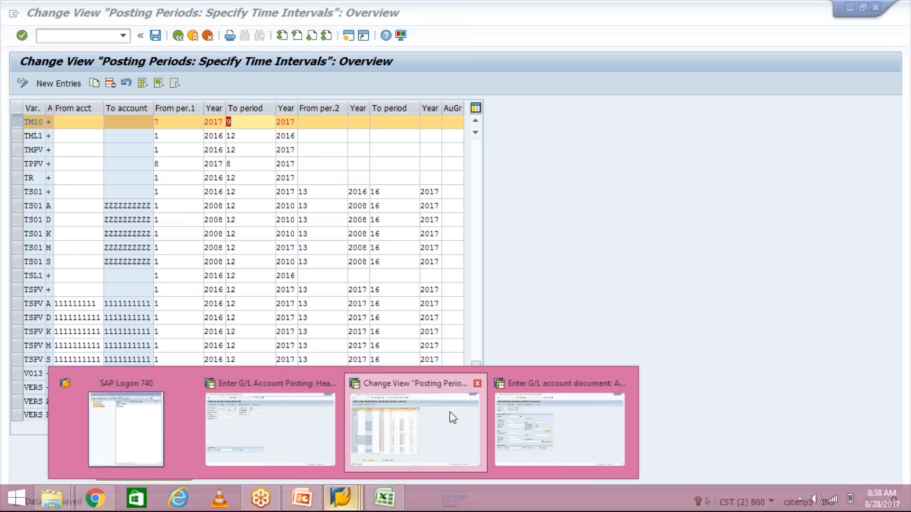
left_click(295, 440)
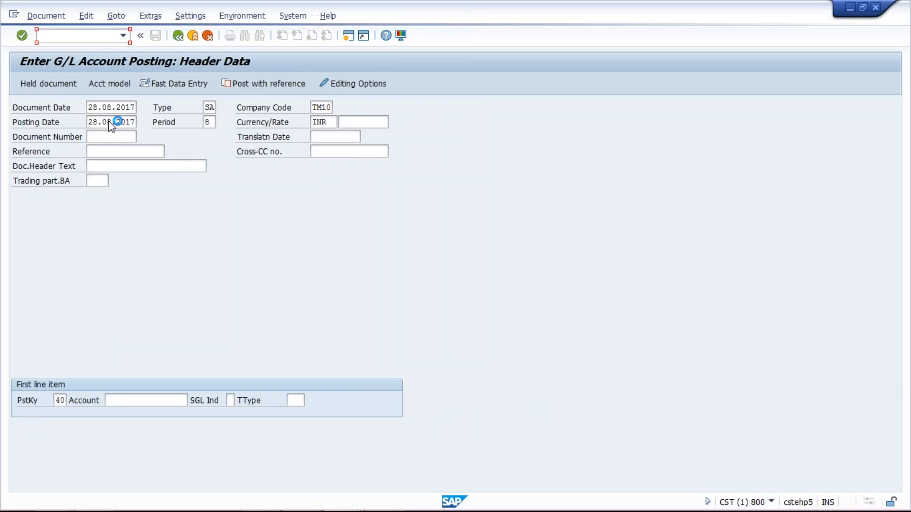
mouse_move(353, 499)
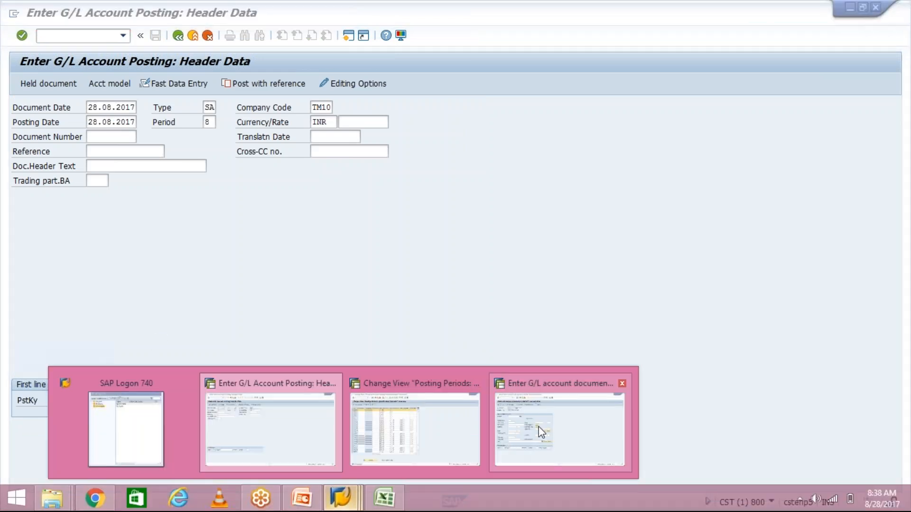
left_click(539, 426)
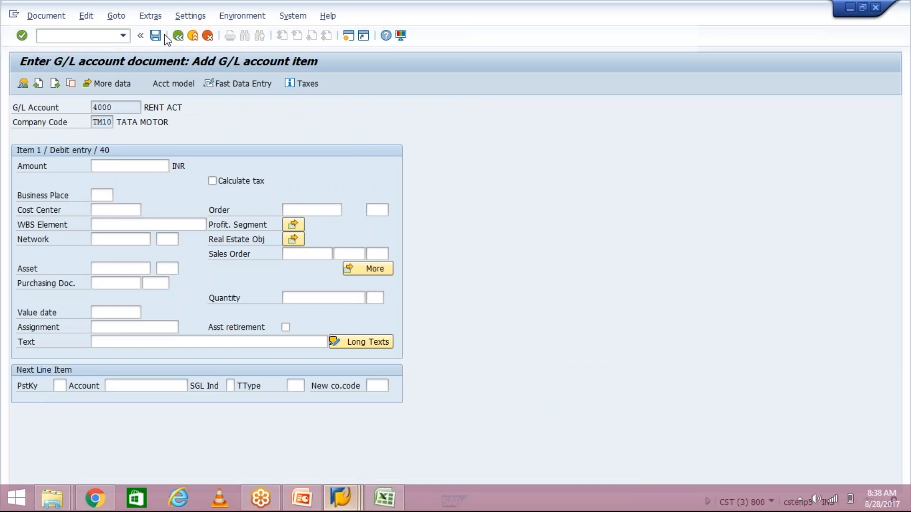
left_click(124, 36)
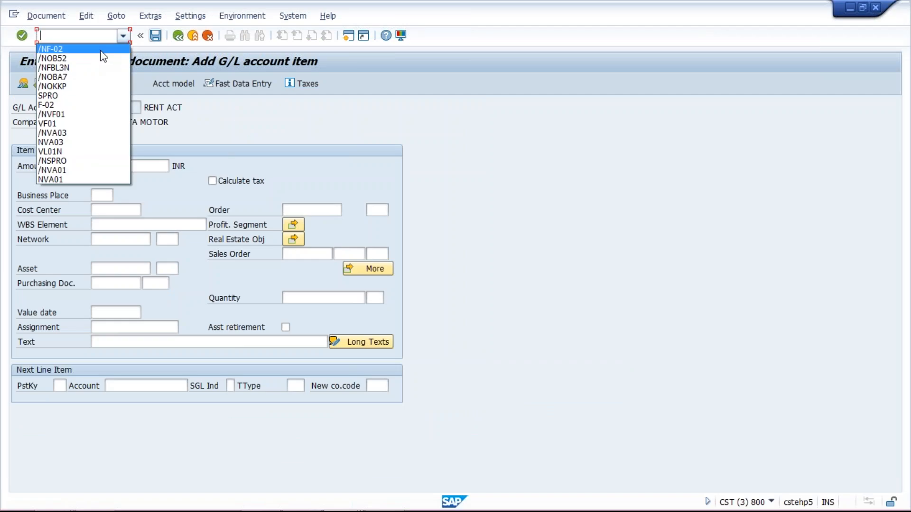
left_click(101, 51)
key("Return")
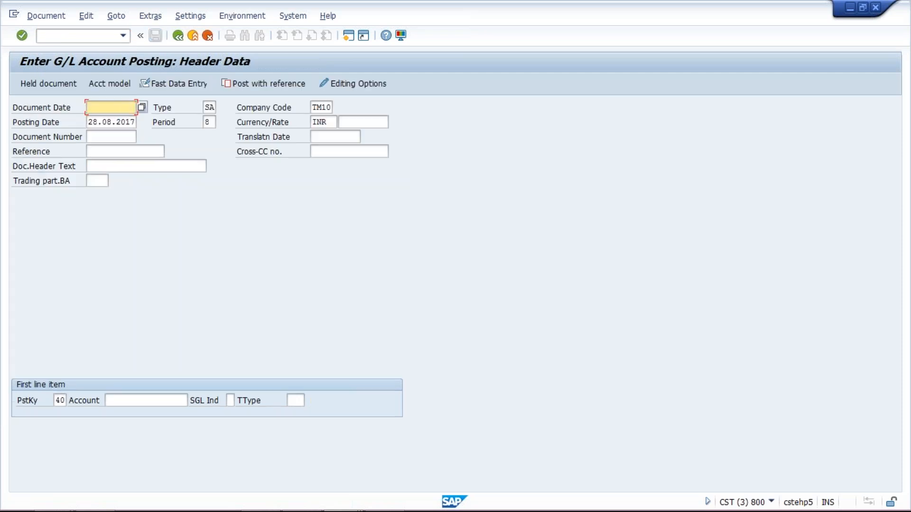
Enter document date 28.08.2017, posting date 28.09.2017 and first line item account 4000 in the posting header, and submit it
key("space")
left_click(120, 120)
left_click(107, 122)
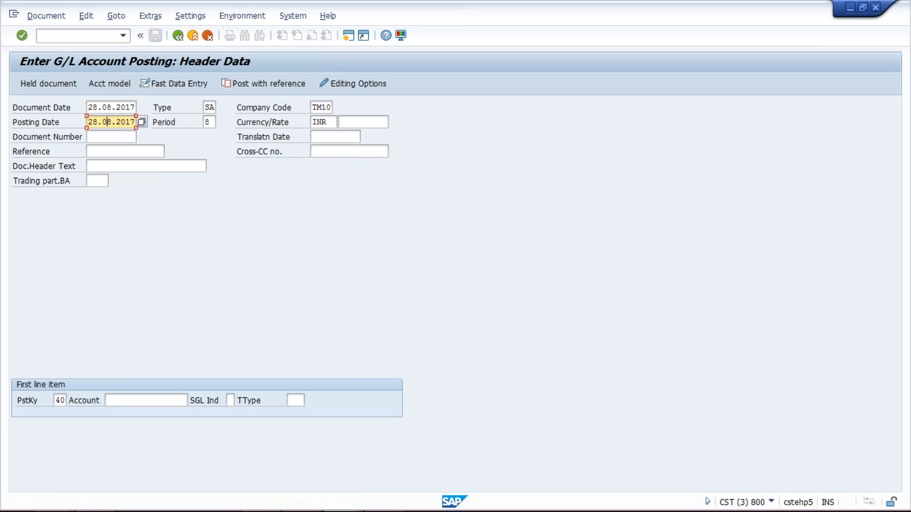
key("Delete")
type("9")
left_click(147, 401)
left_click(146, 413)
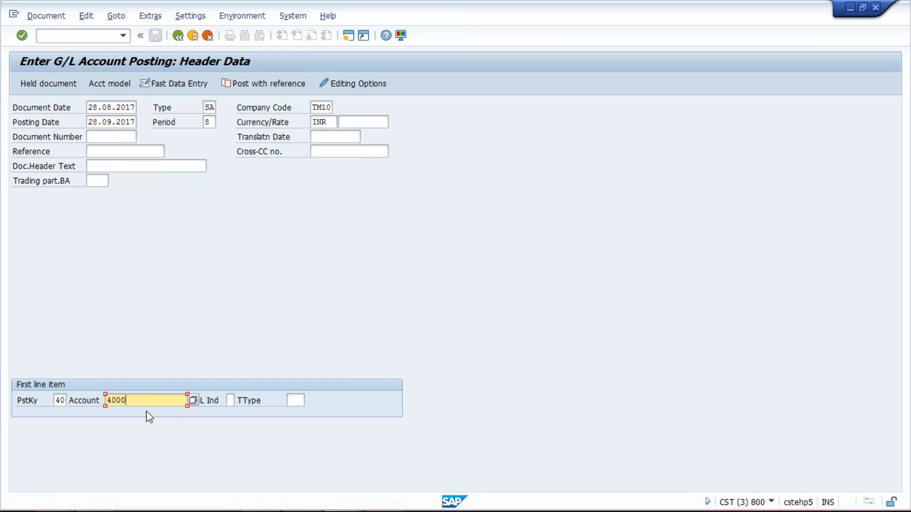
key("Return")
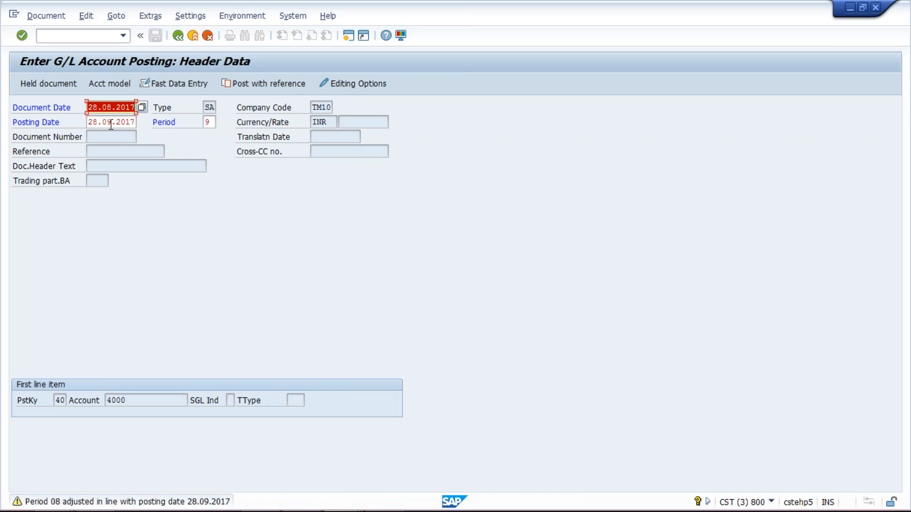
Check the period field of the submitted header and confirm the header again to reach the first line item
left_click(212, 123)
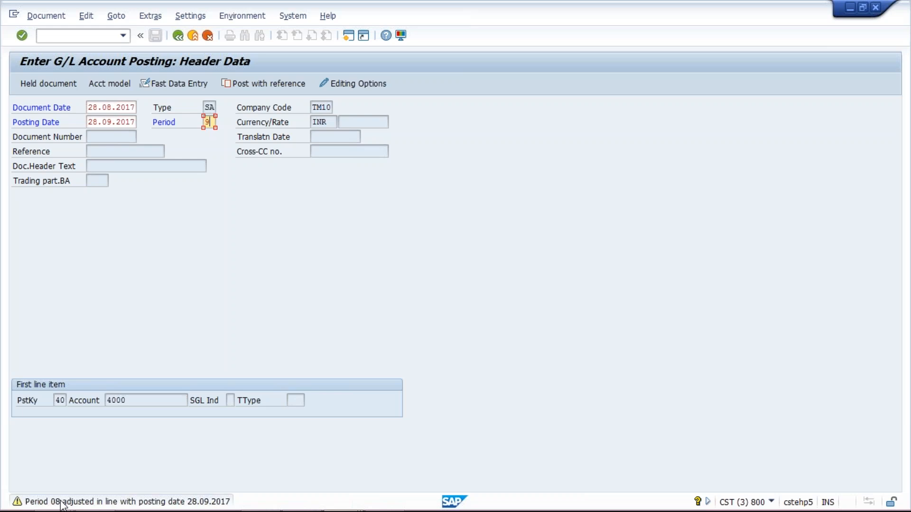
key("Return")
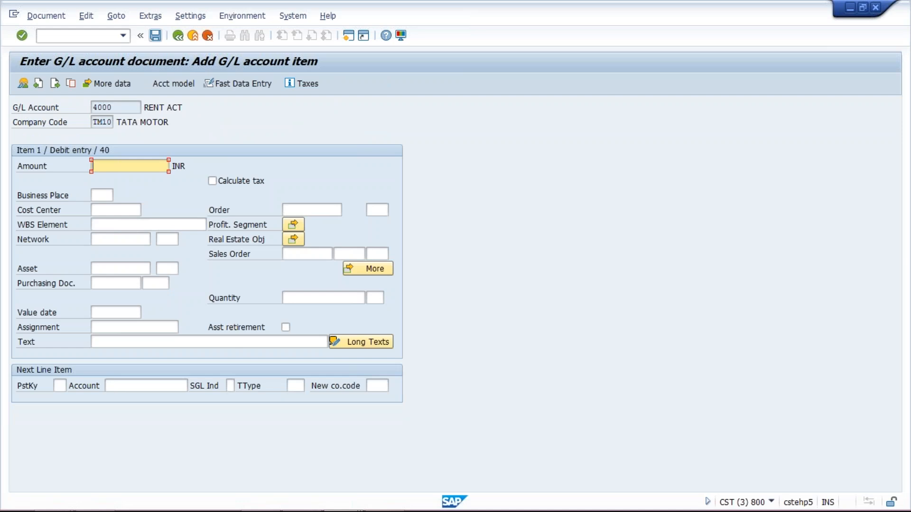
left_click(143, 342)
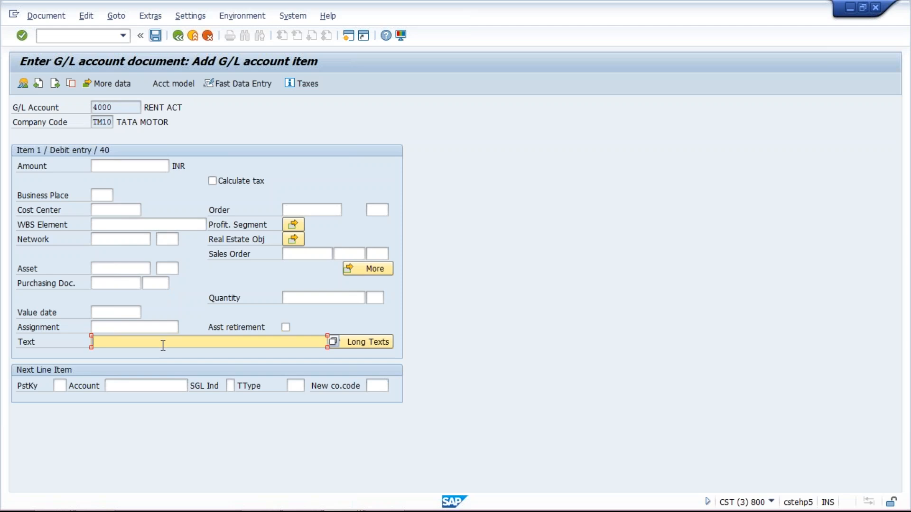
Switch to the posting period intervals and check the from and to periods of TM10's first interval
mouse_move(354, 507)
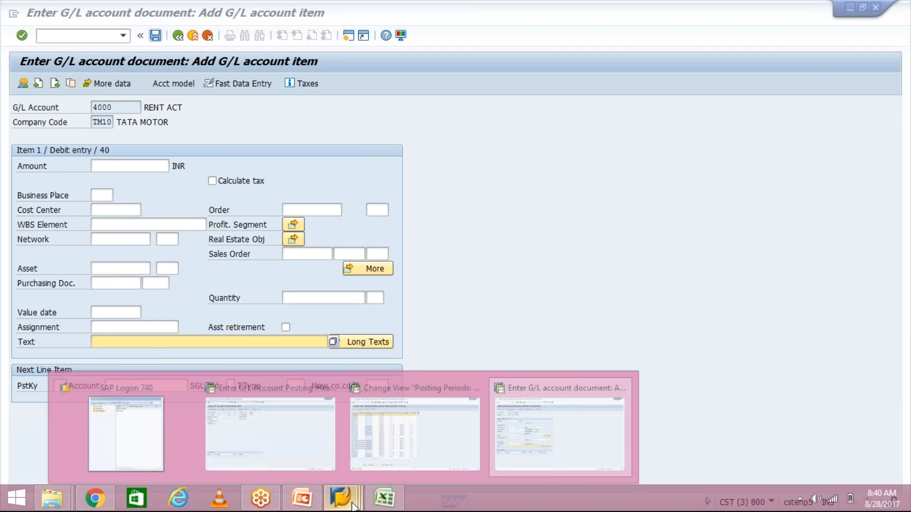
left_click(437, 412)
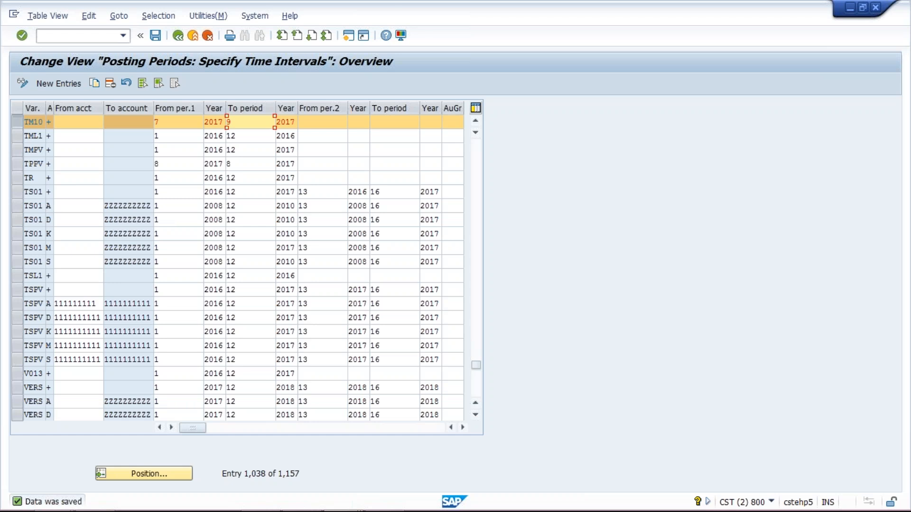
left_click(181, 124)
left_click(256, 124)
left_click(905, 351)
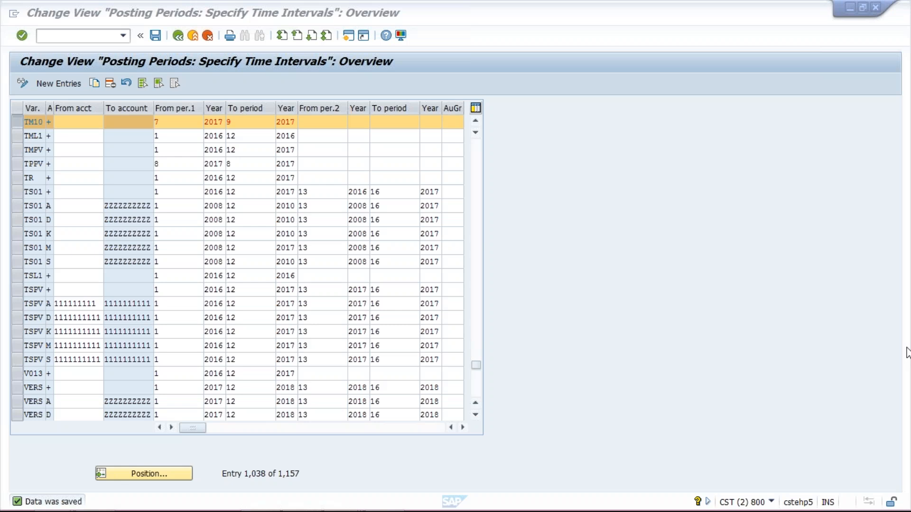